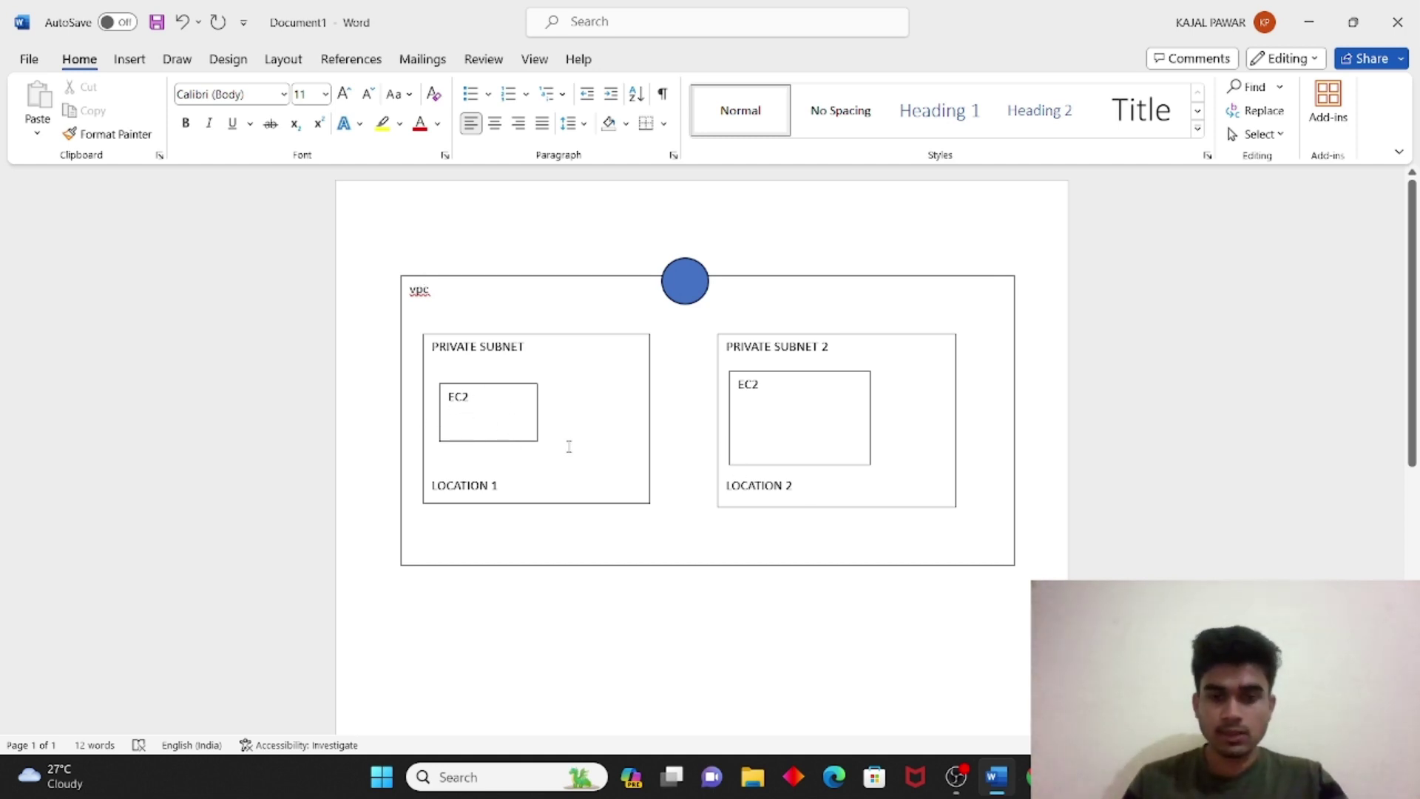
# Switch to the AWS console in the browser, search for vpc and open the VPC service
pyautogui.click(1036, 777)
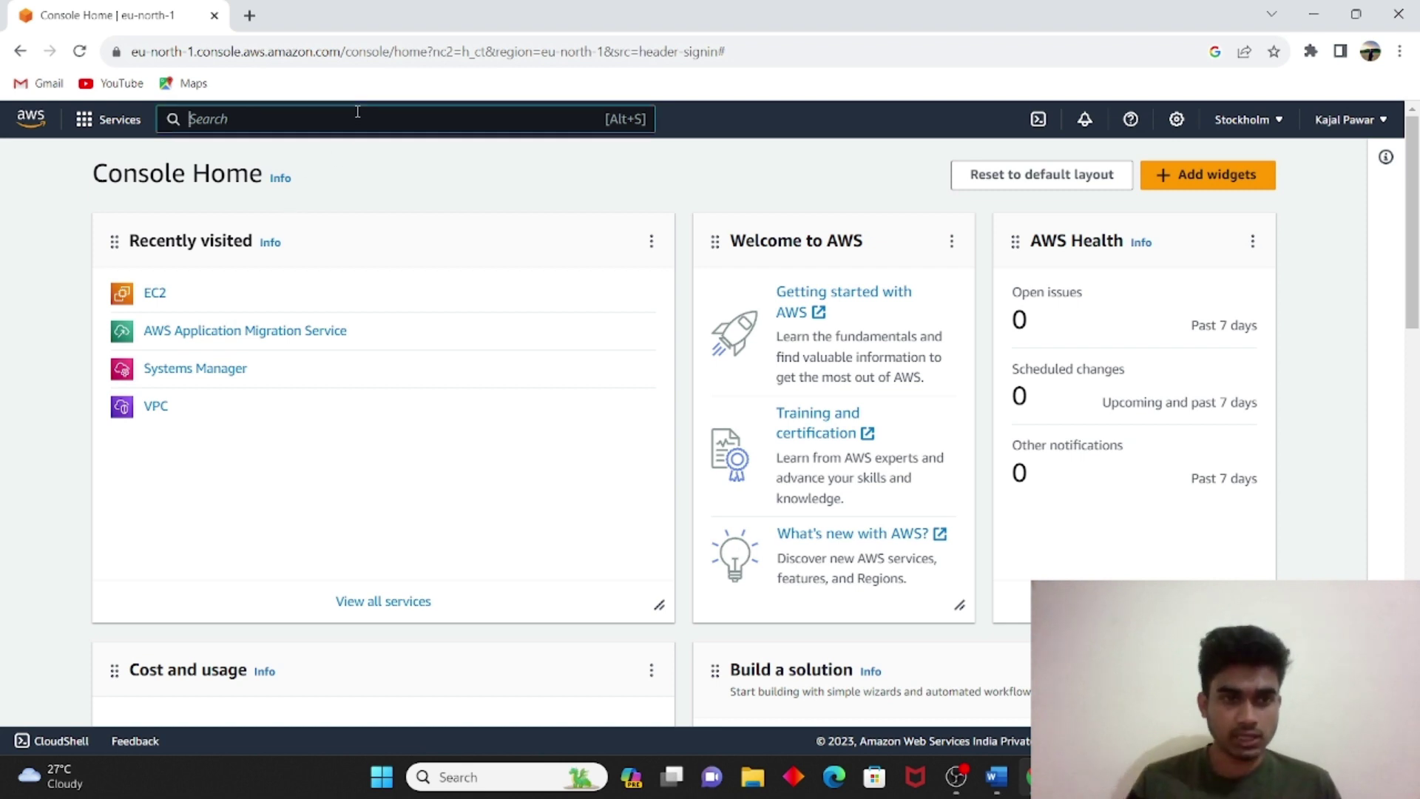
pyautogui.write('vpc')
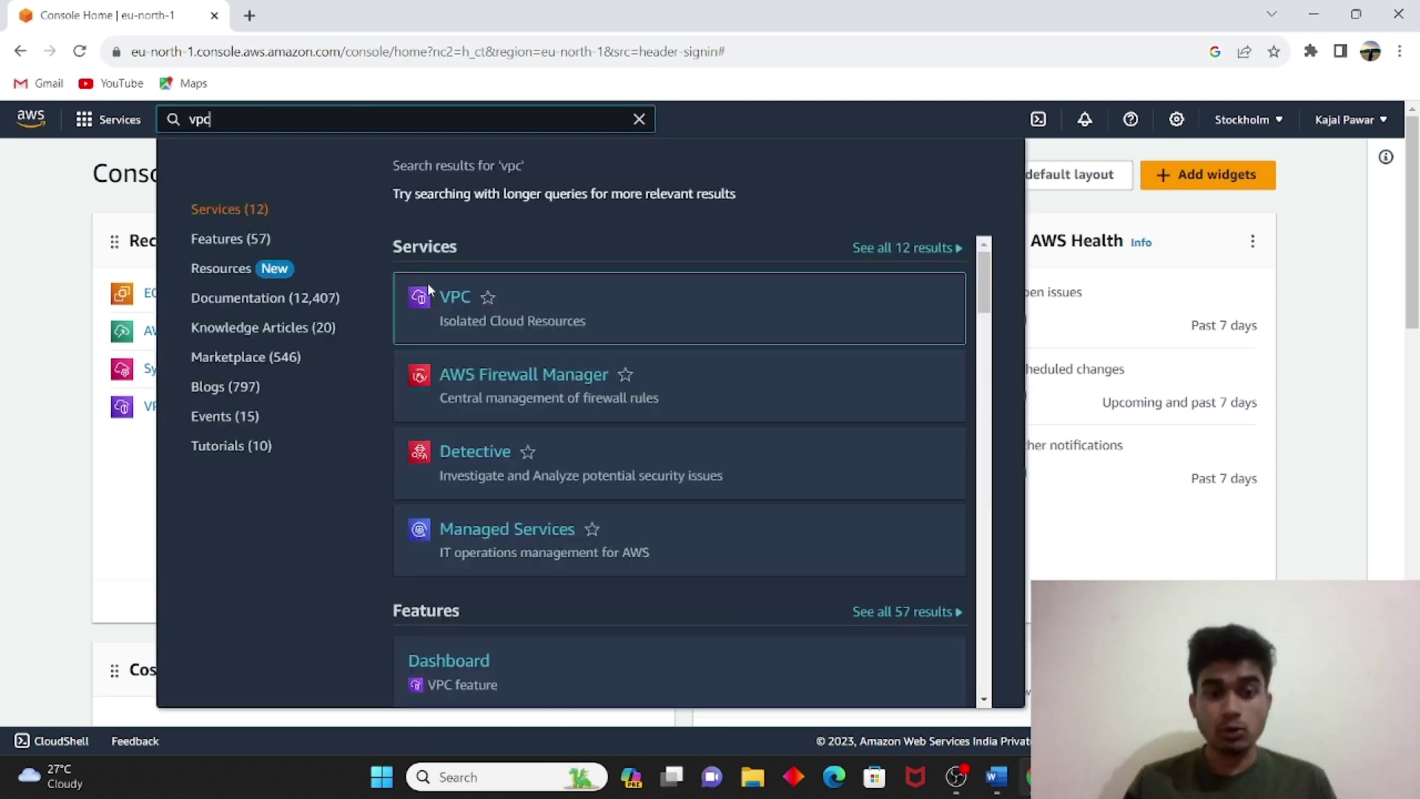
pyautogui.moveTo(432, 294)
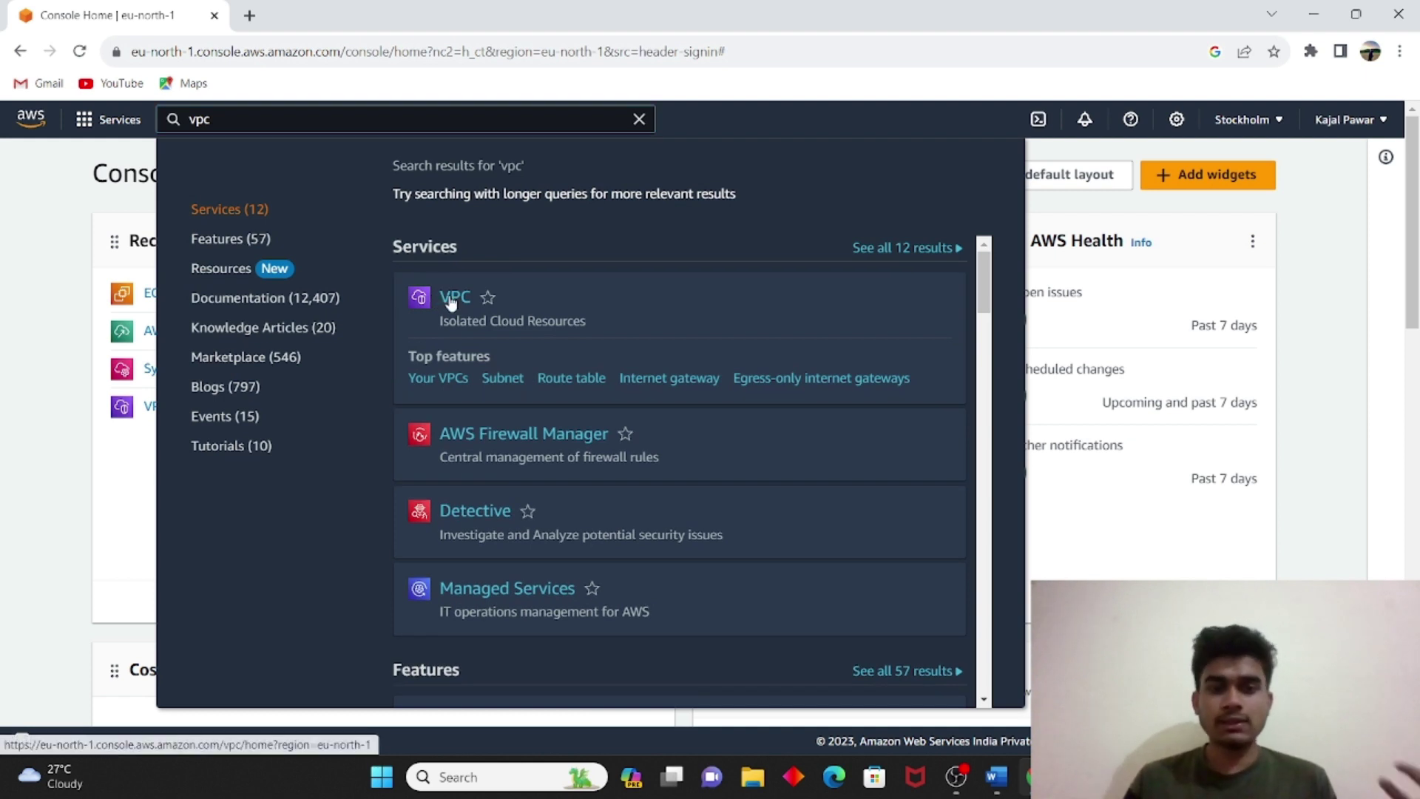
pyautogui.click(451, 299)
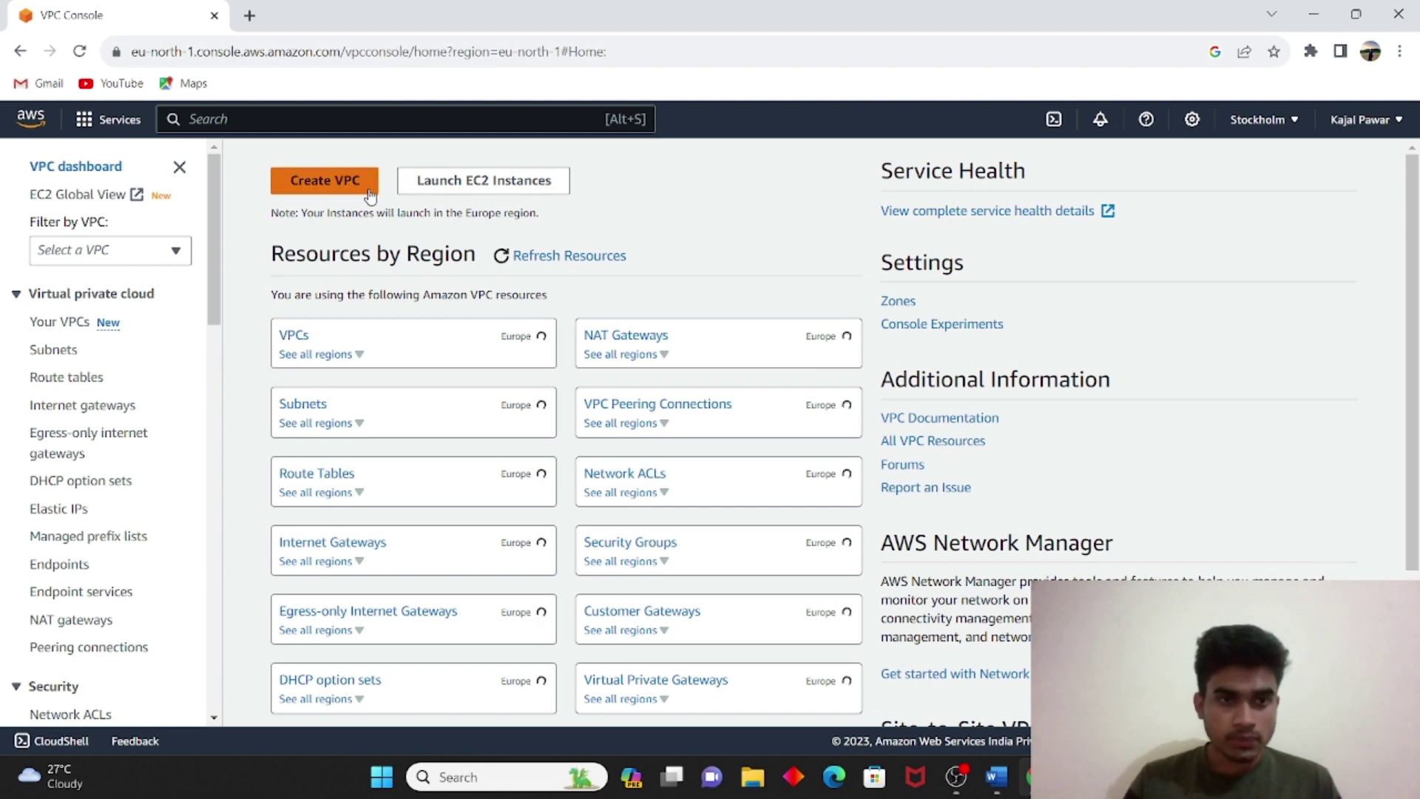
# Start creating a VPC and replace the auto-generated name tag with the person's first name
pyautogui.click(369, 195)
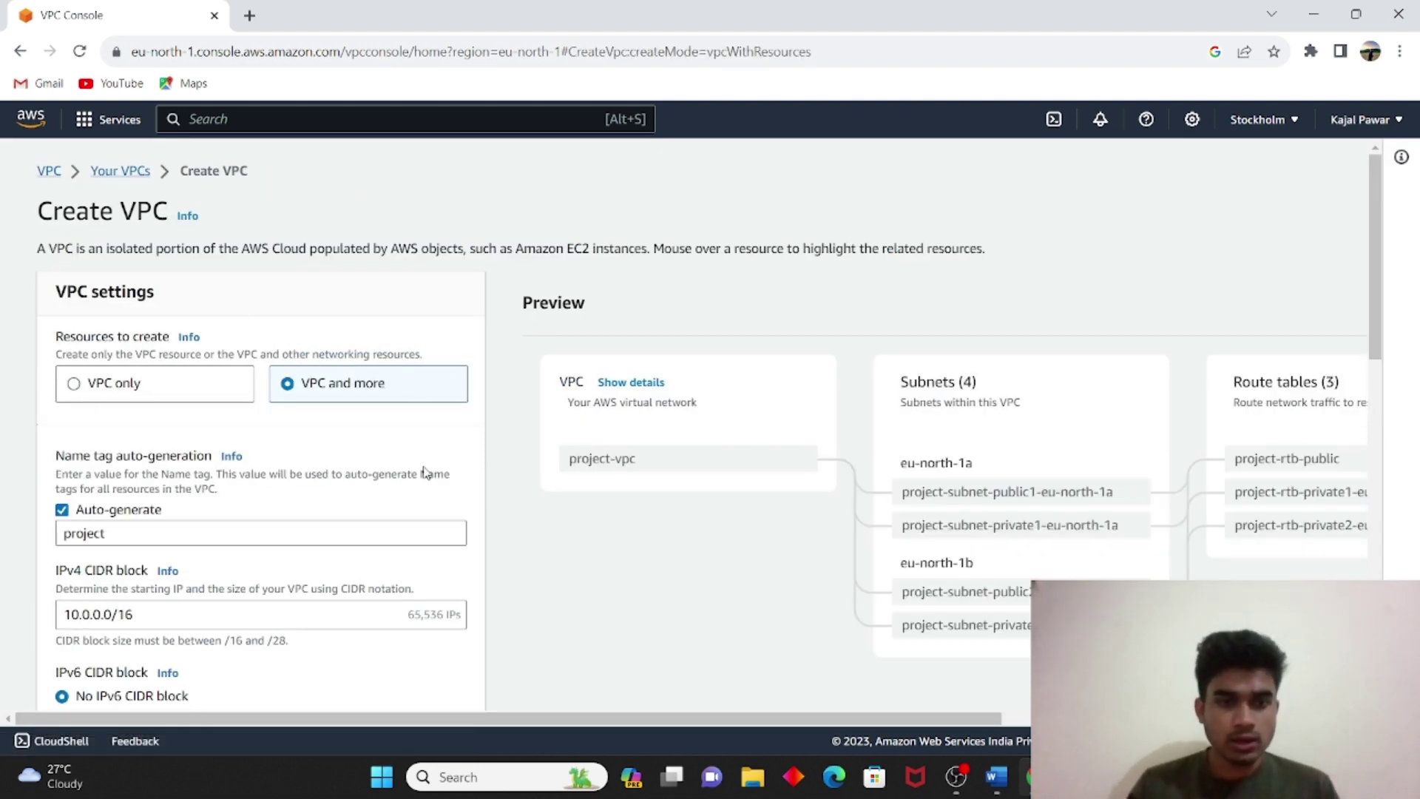
pyautogui.scroll(-1, 186, 402)
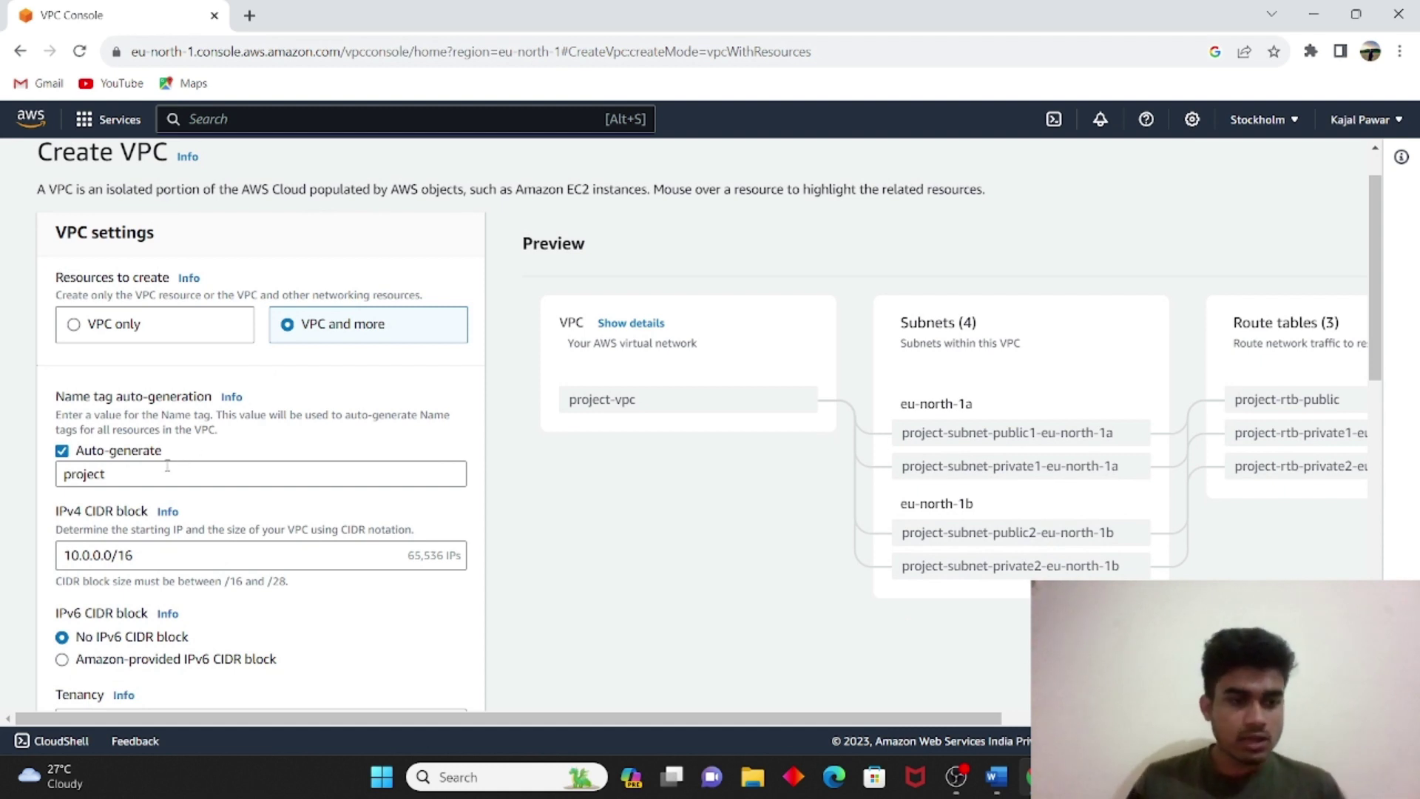
pyautogui.moveTo(158, 472); pyautogui.dragTo(6, 495)
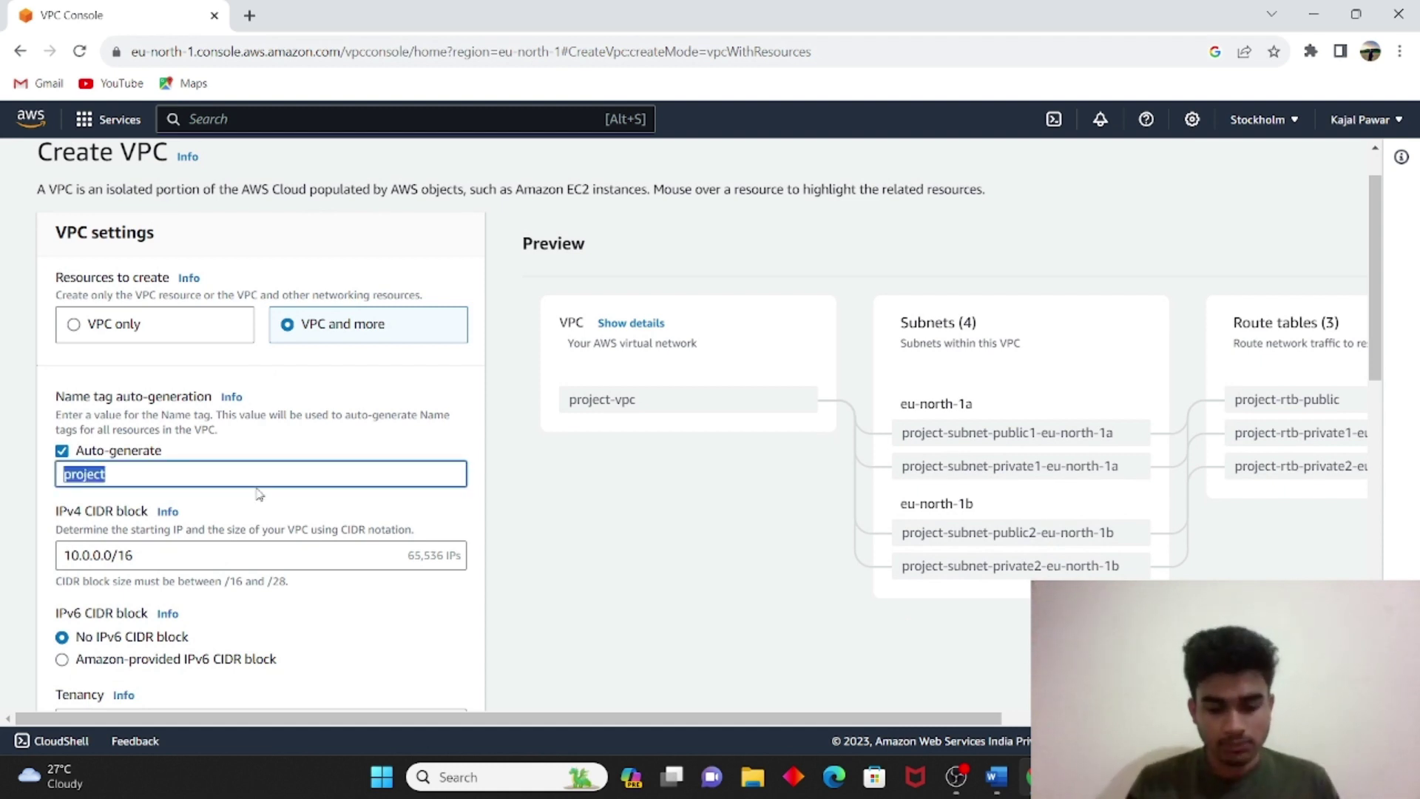
pyautogui.write('Sankalp')
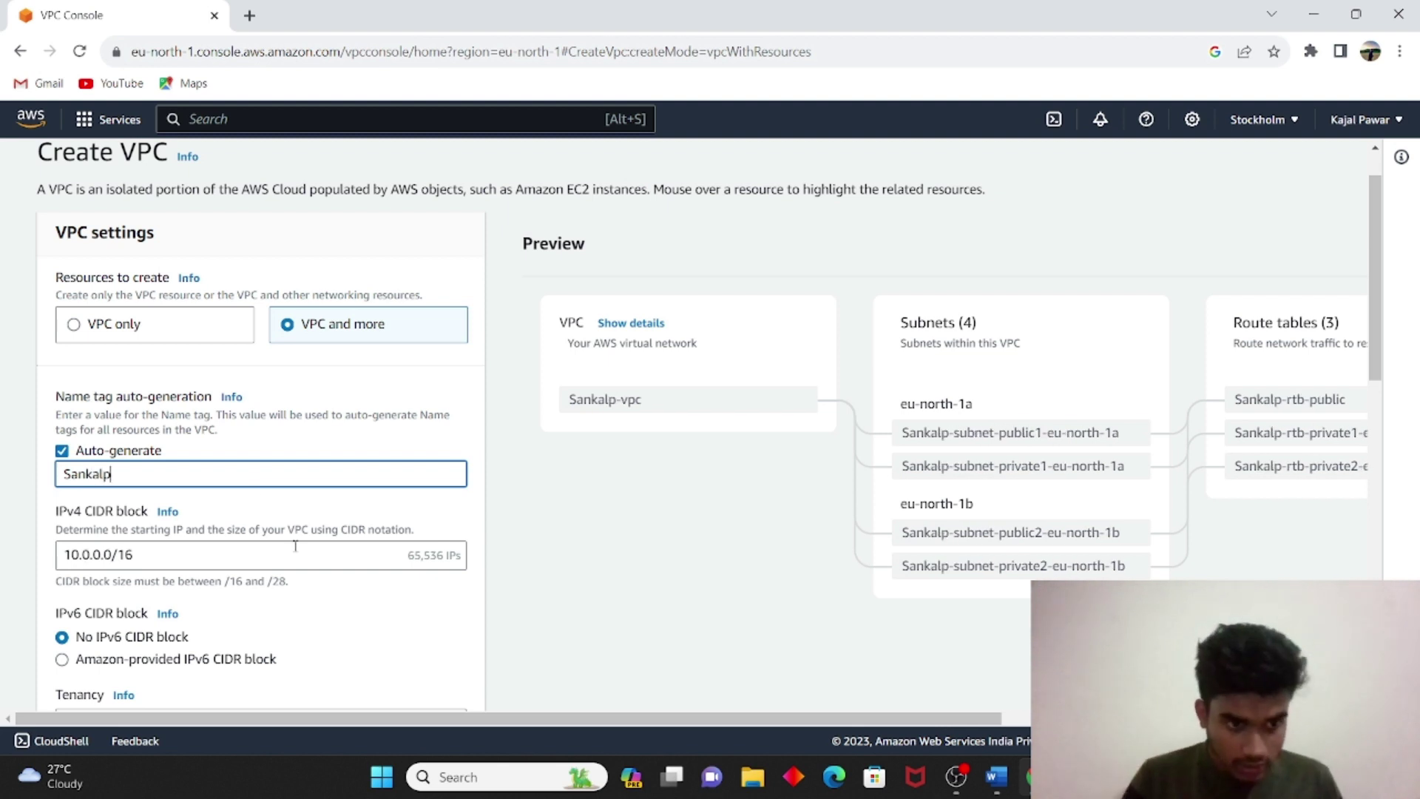
# Set the number of public subnets for the new VPC to 0
pyautogui.scroll(-1, 295, 546)
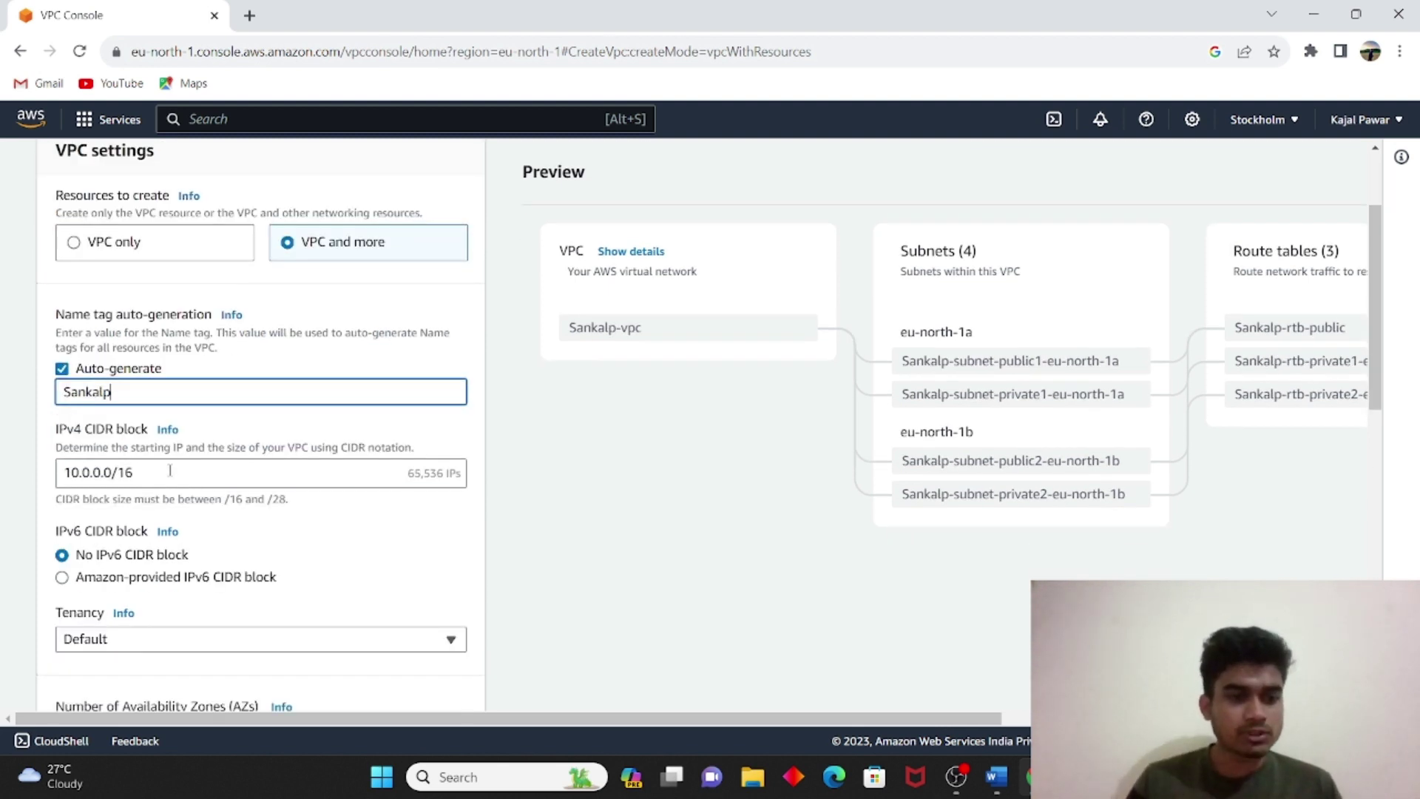
pyautogui.click(143, 472)
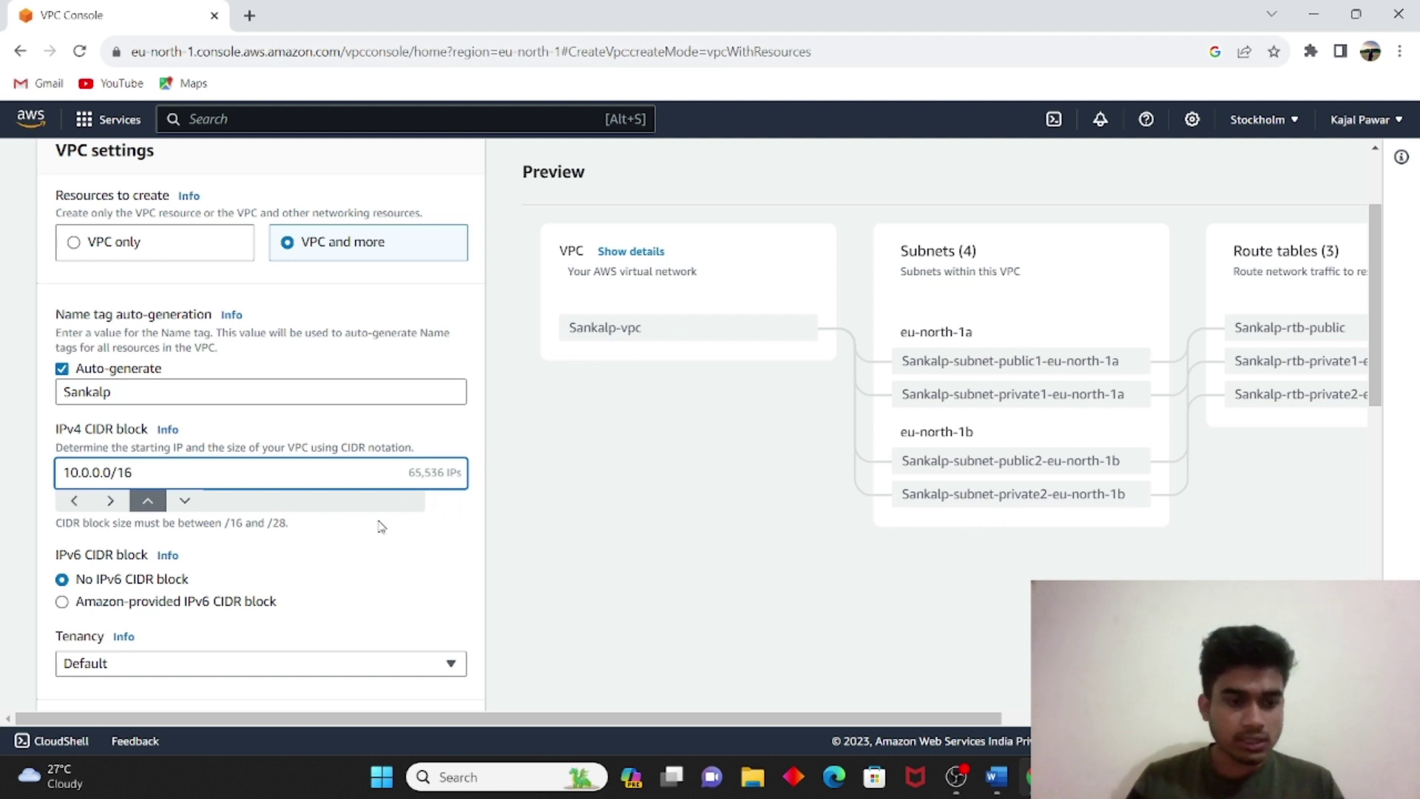
pyautogui.scroll(-5, 379, 525)
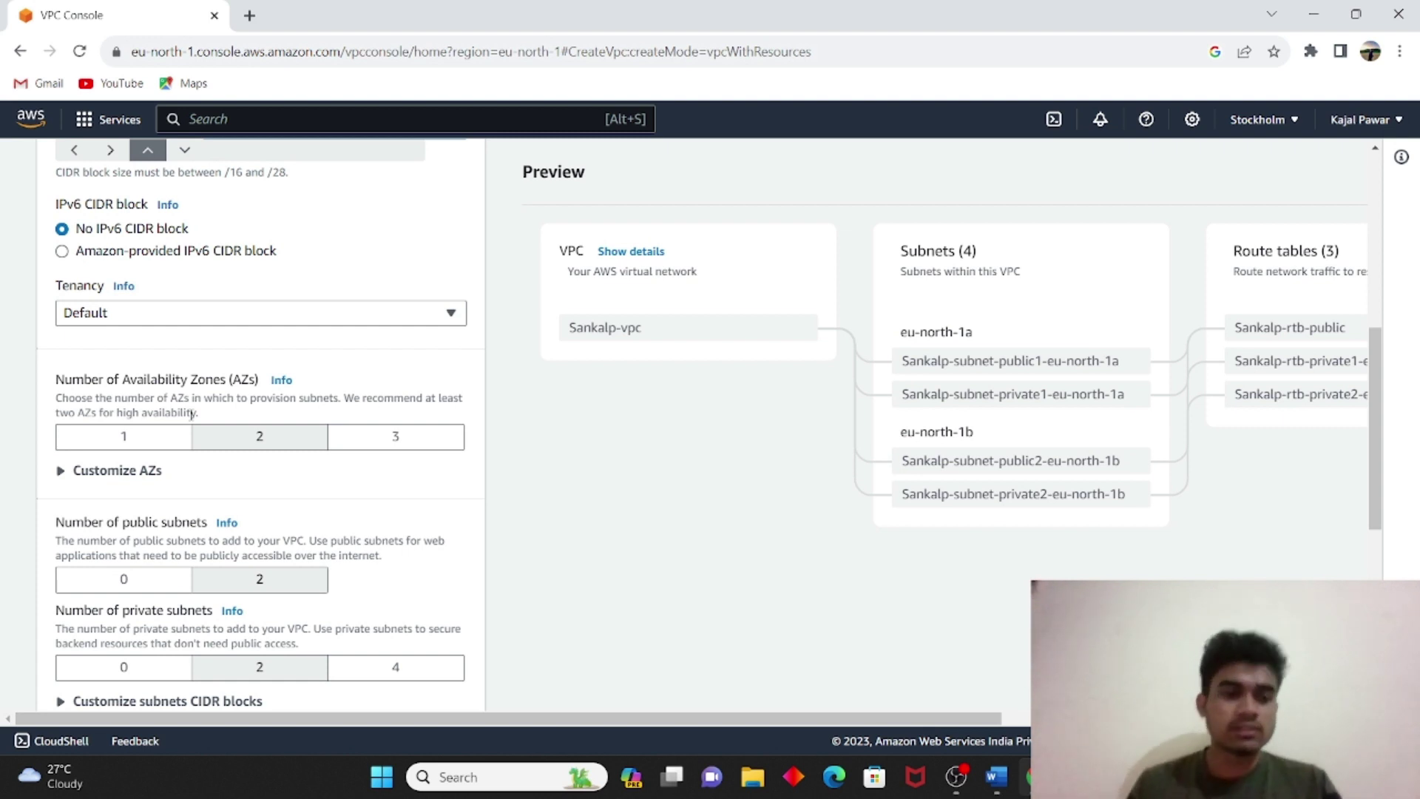
pyautogui.scroll(-3, 257, 430)
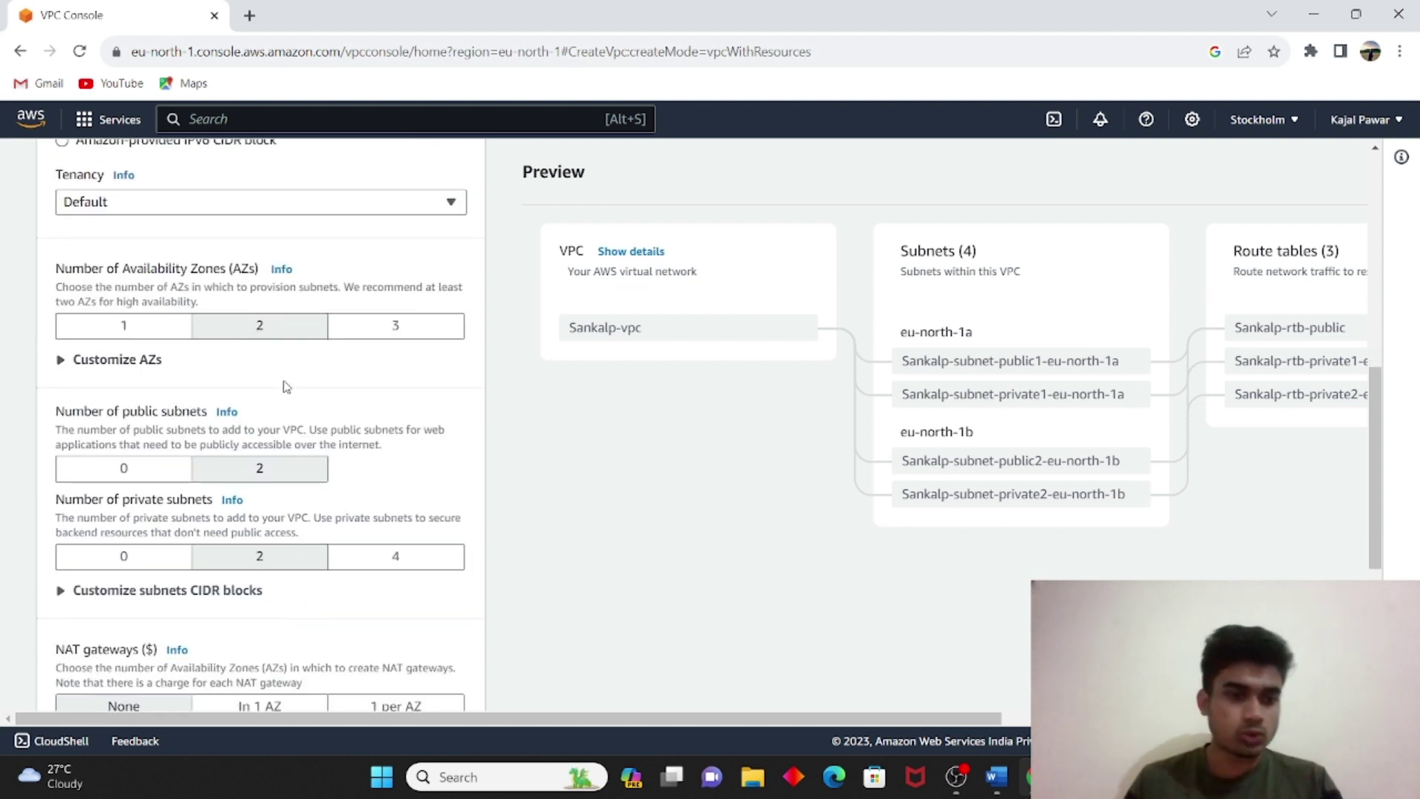
pyautogui.scroll(-1, 283, 400)
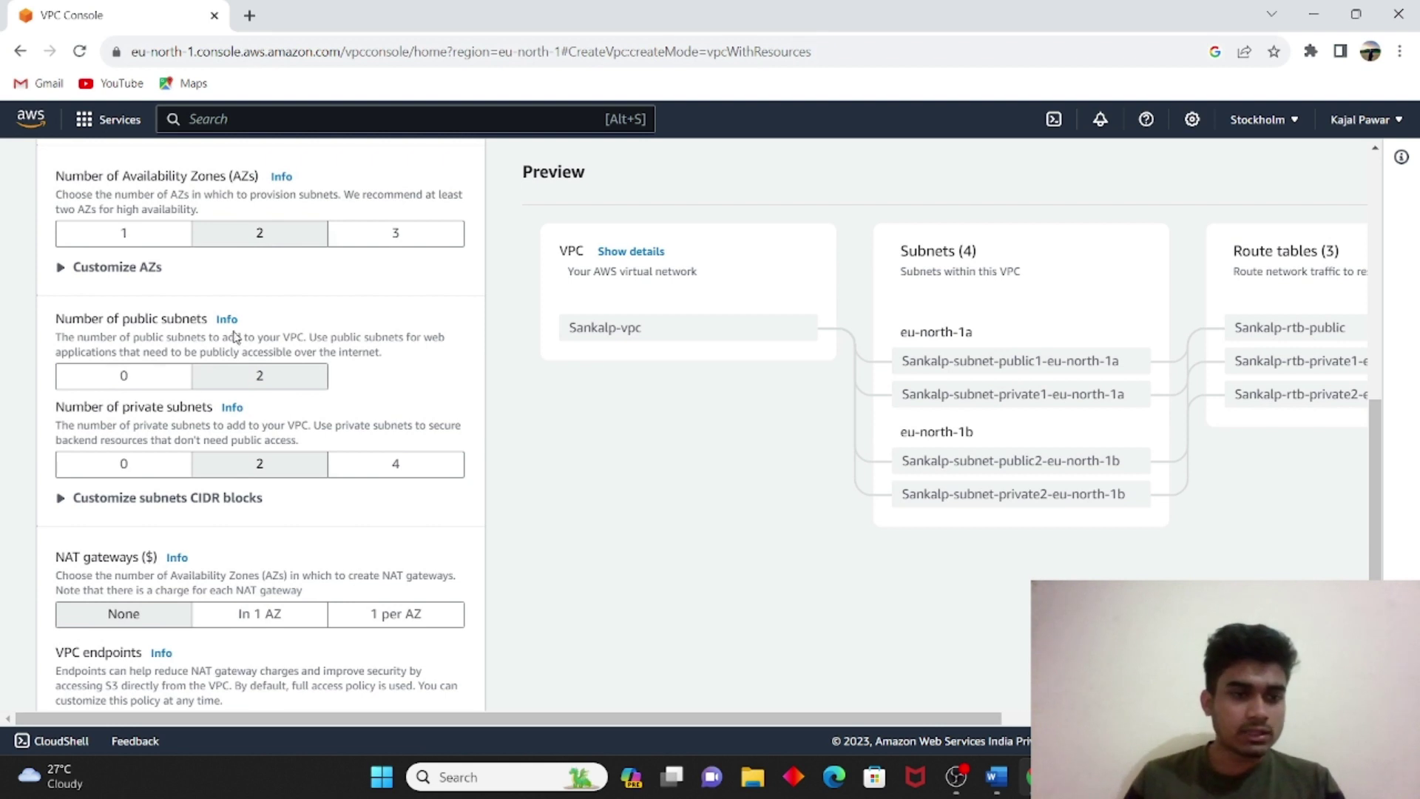
pyautogui.scroll(-1, 166, 382)
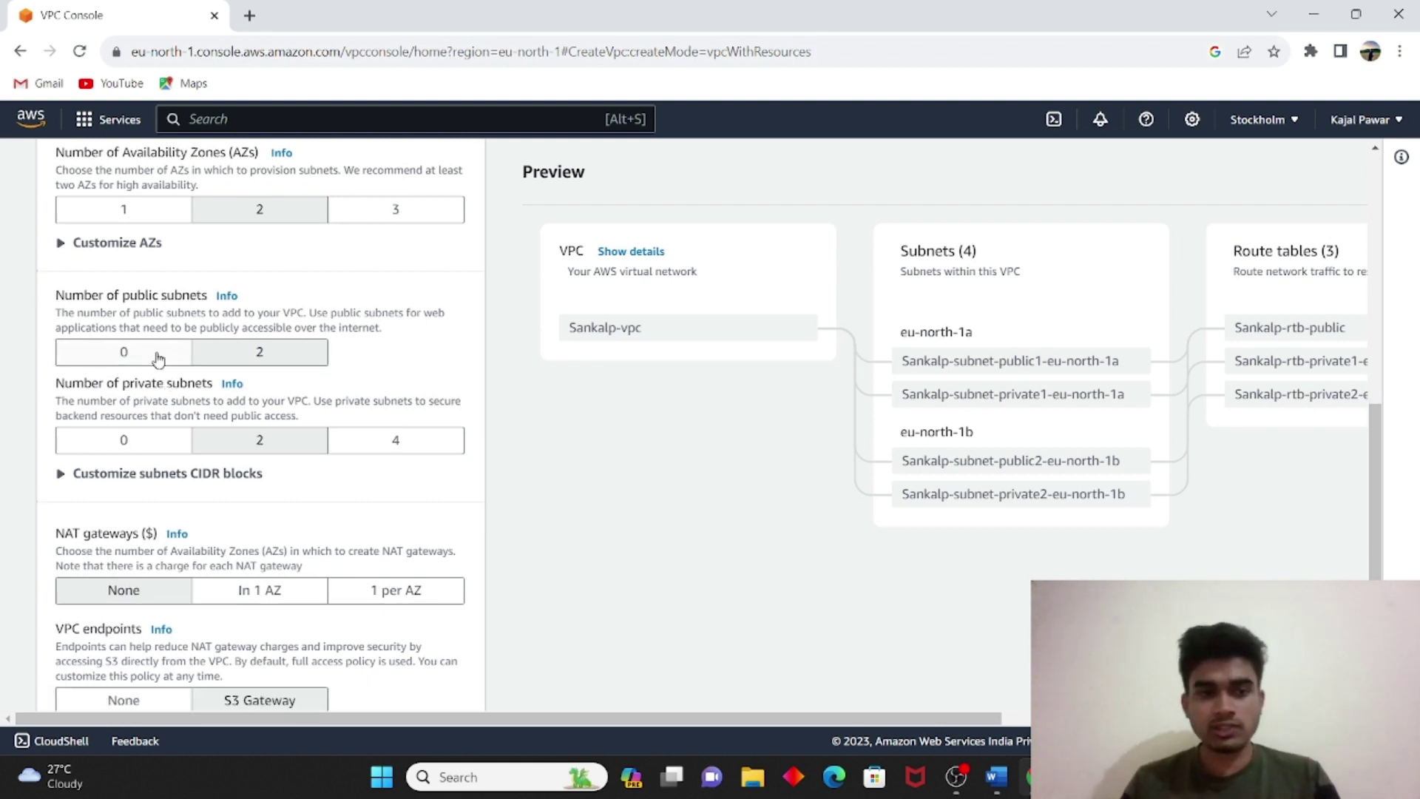
pyautogui.click(158, 355)
# Review the remaining settings and the resource preview, and create the VPC
pyautogui.scroll(-1, 158, 355)
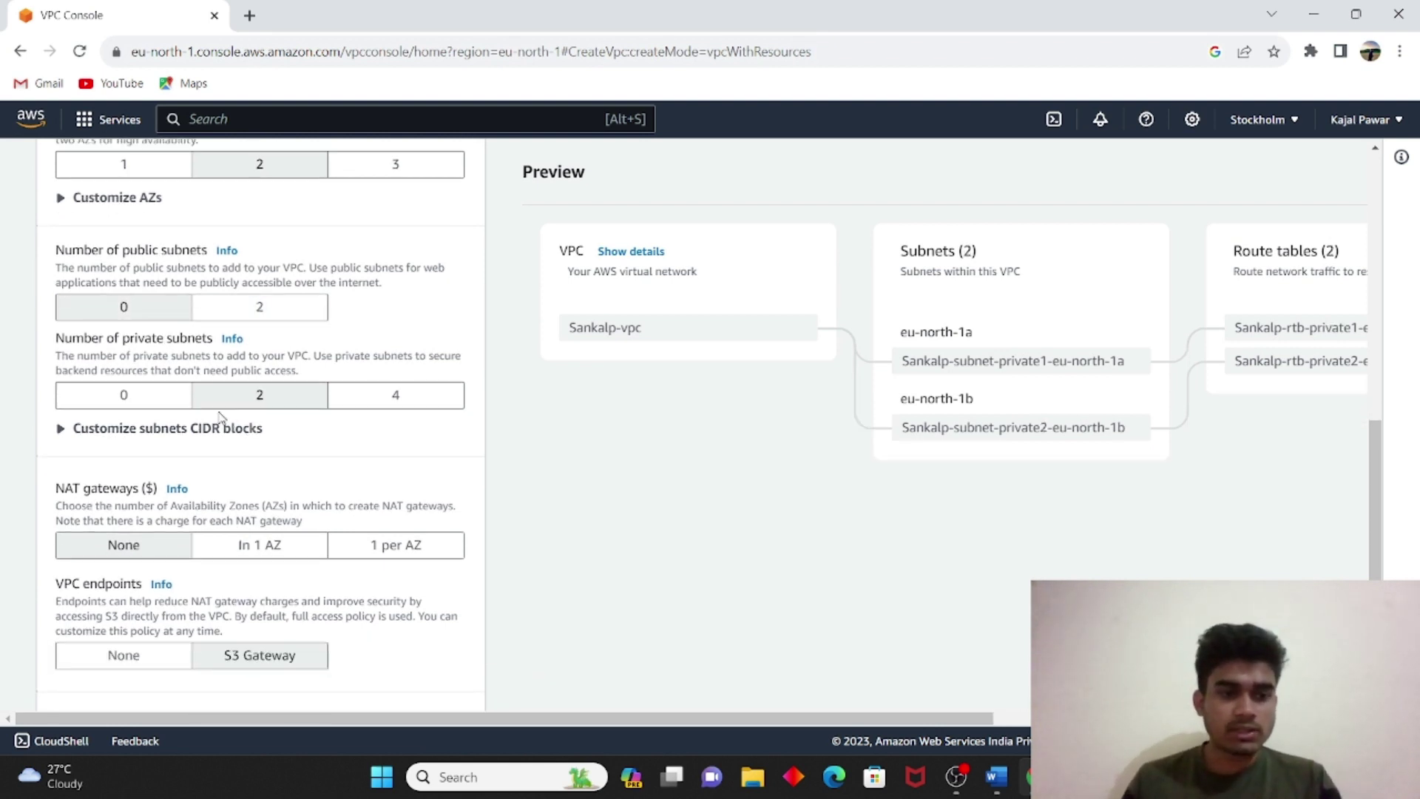
pyautogui.scroll(-2, 300, 444)
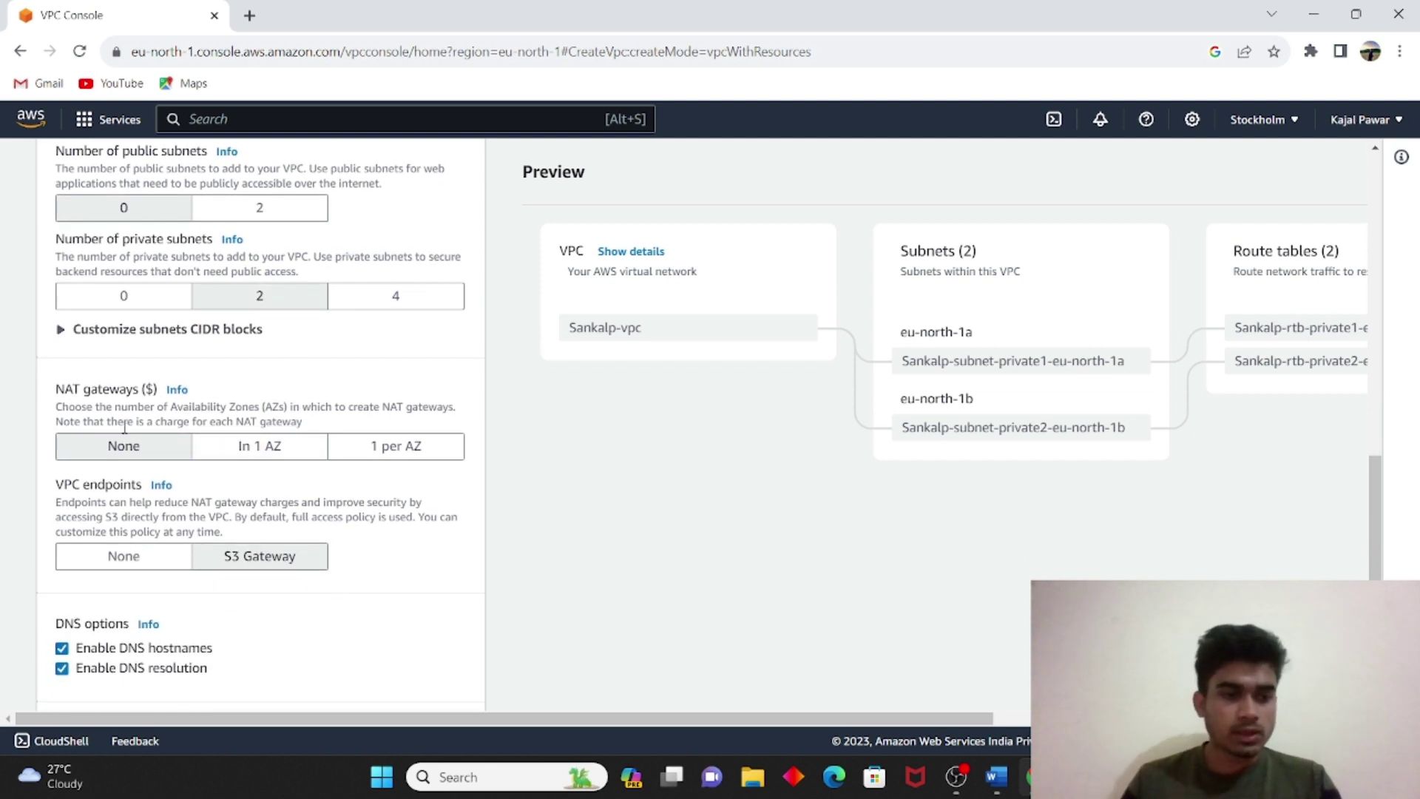
pyautogui.scroll(-2, 275, 500)
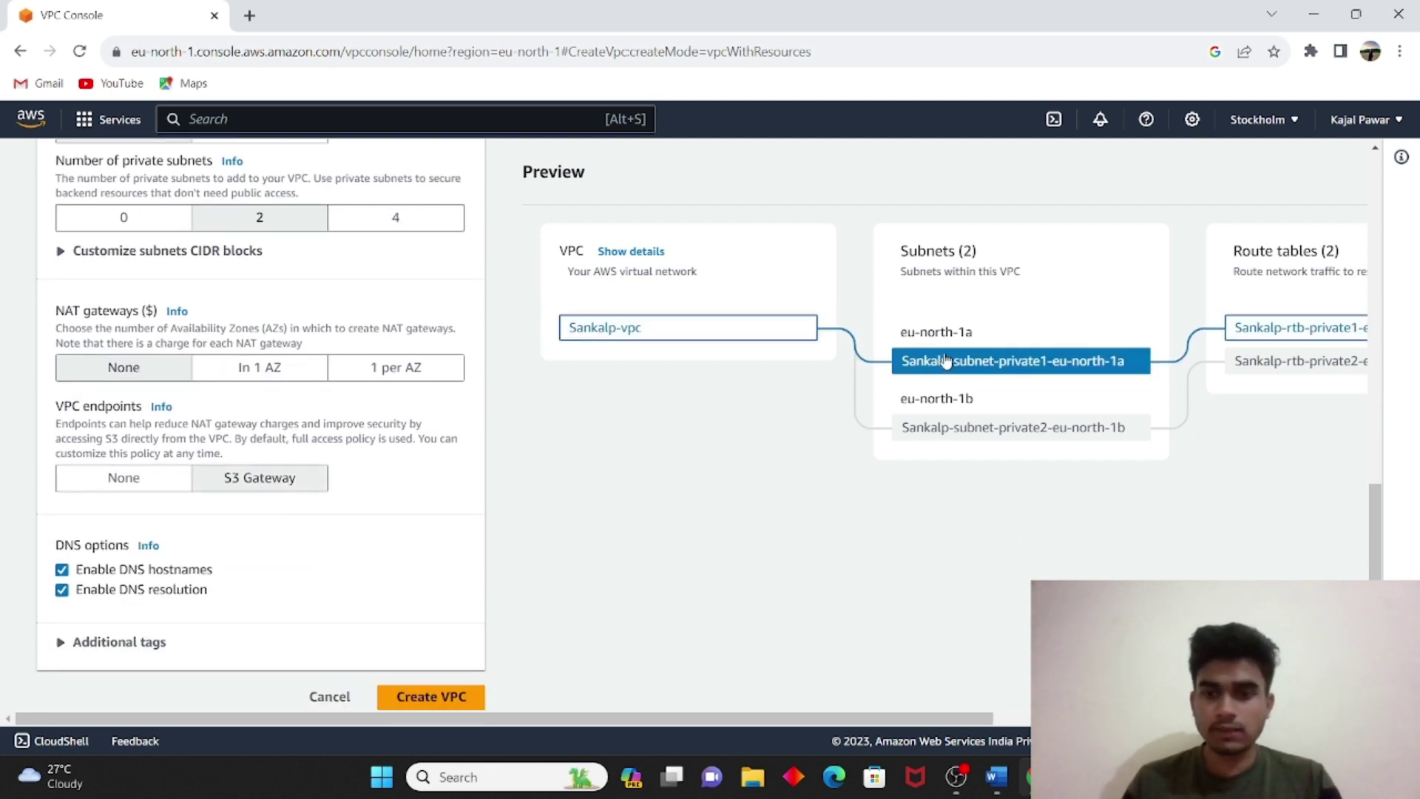
pyautogui.hscroll(5, 961, 360)
pyautogui.hscroll(2, 947, 360)
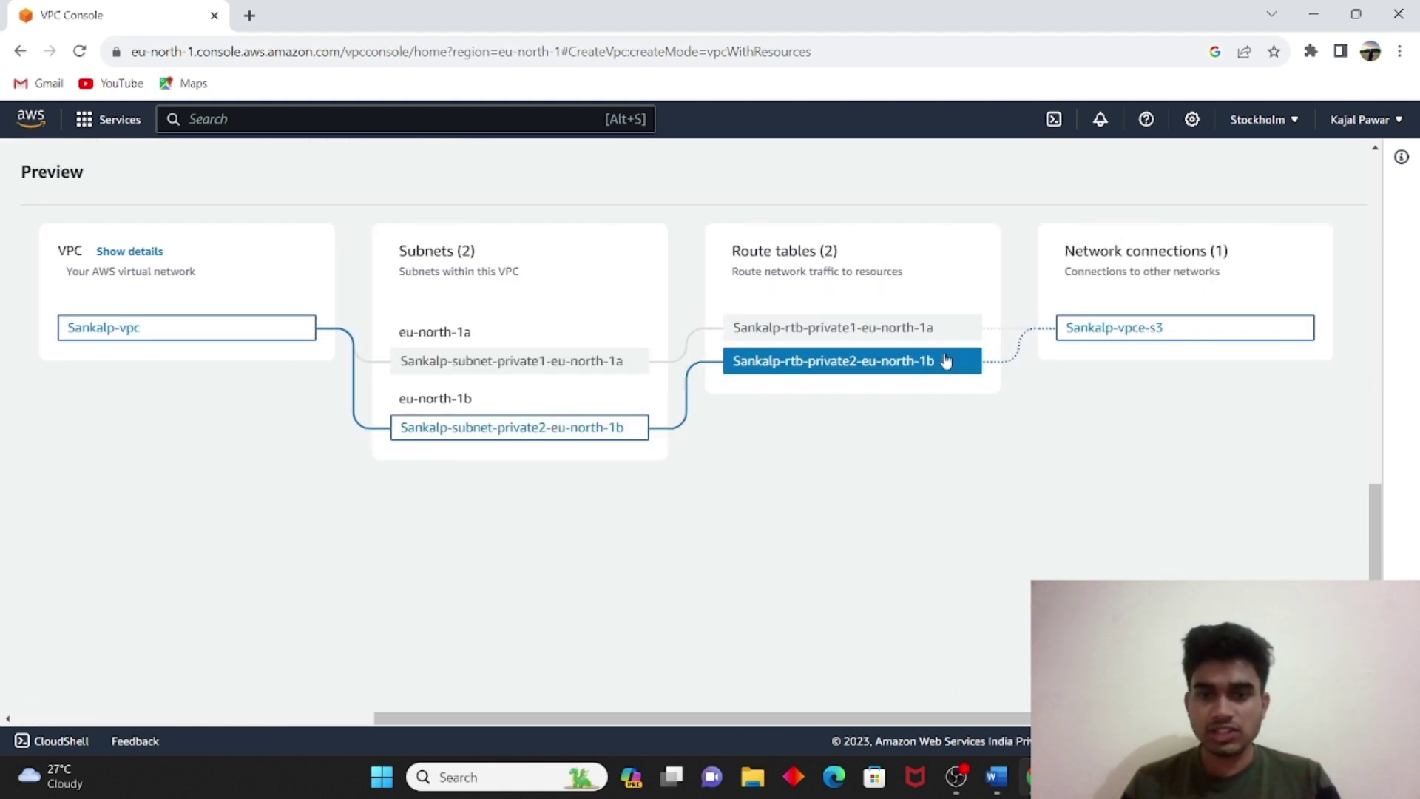
pyautogui.hscroll(-6, 944, 360)
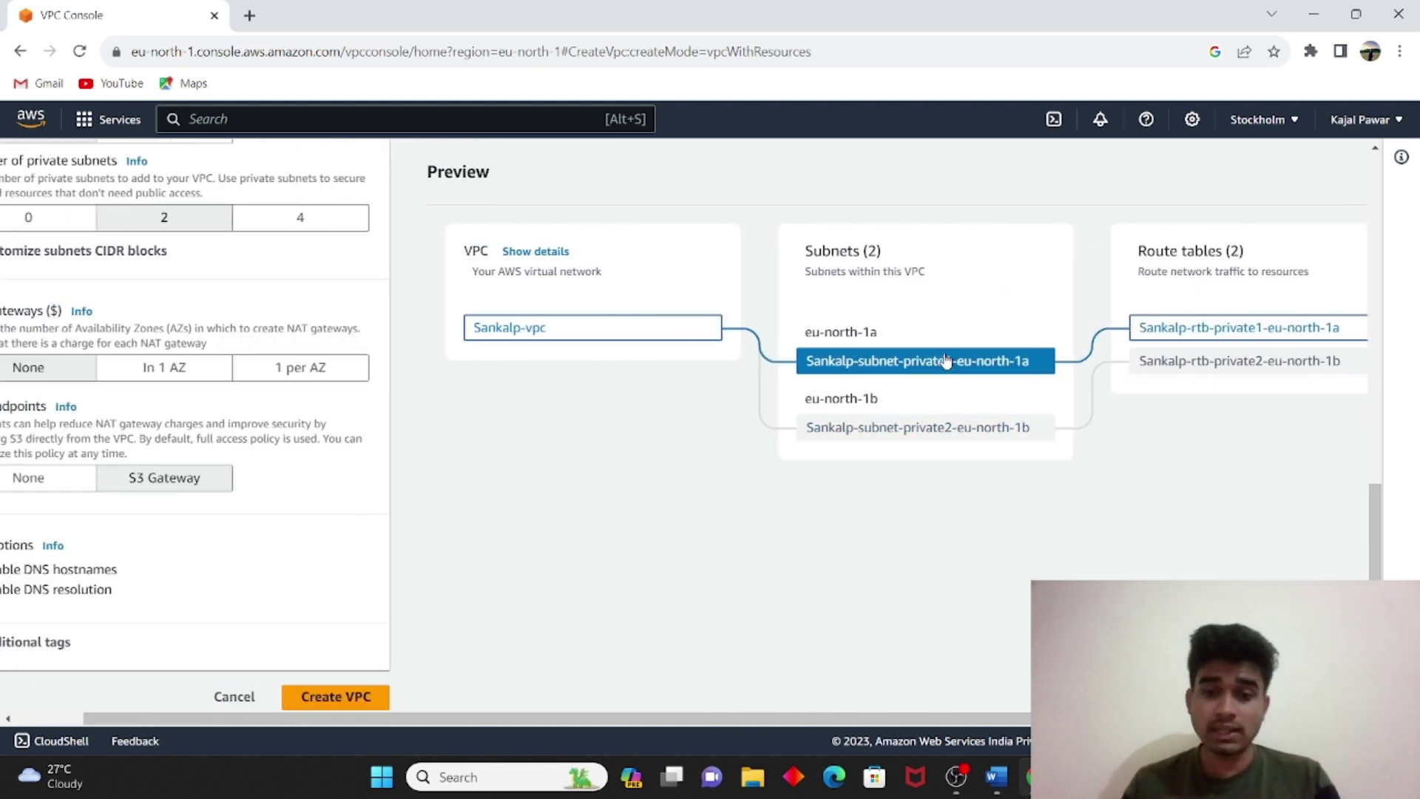
pyautogui.hscroll(-2, 866, 514)
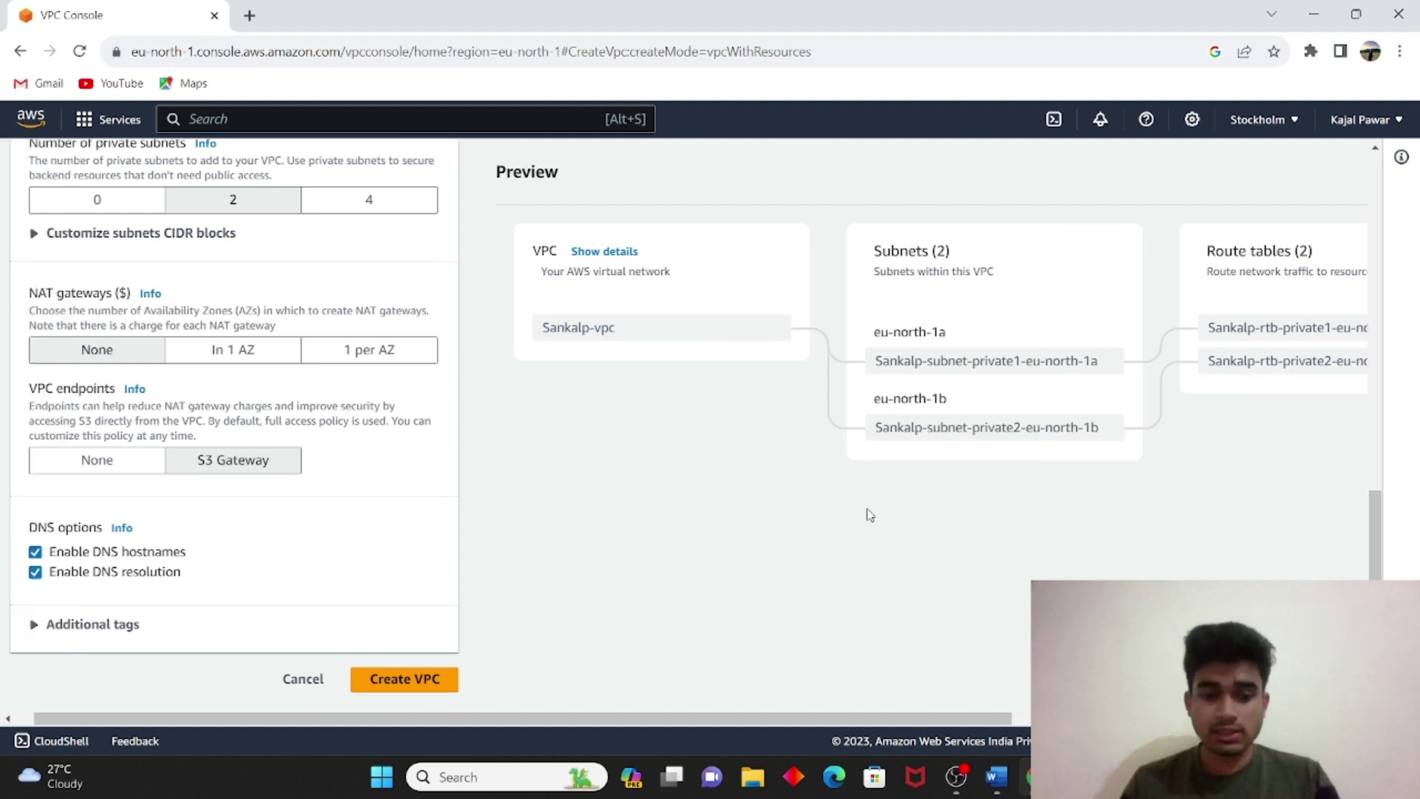
pyautogui.scroll(-2, 404, 604)
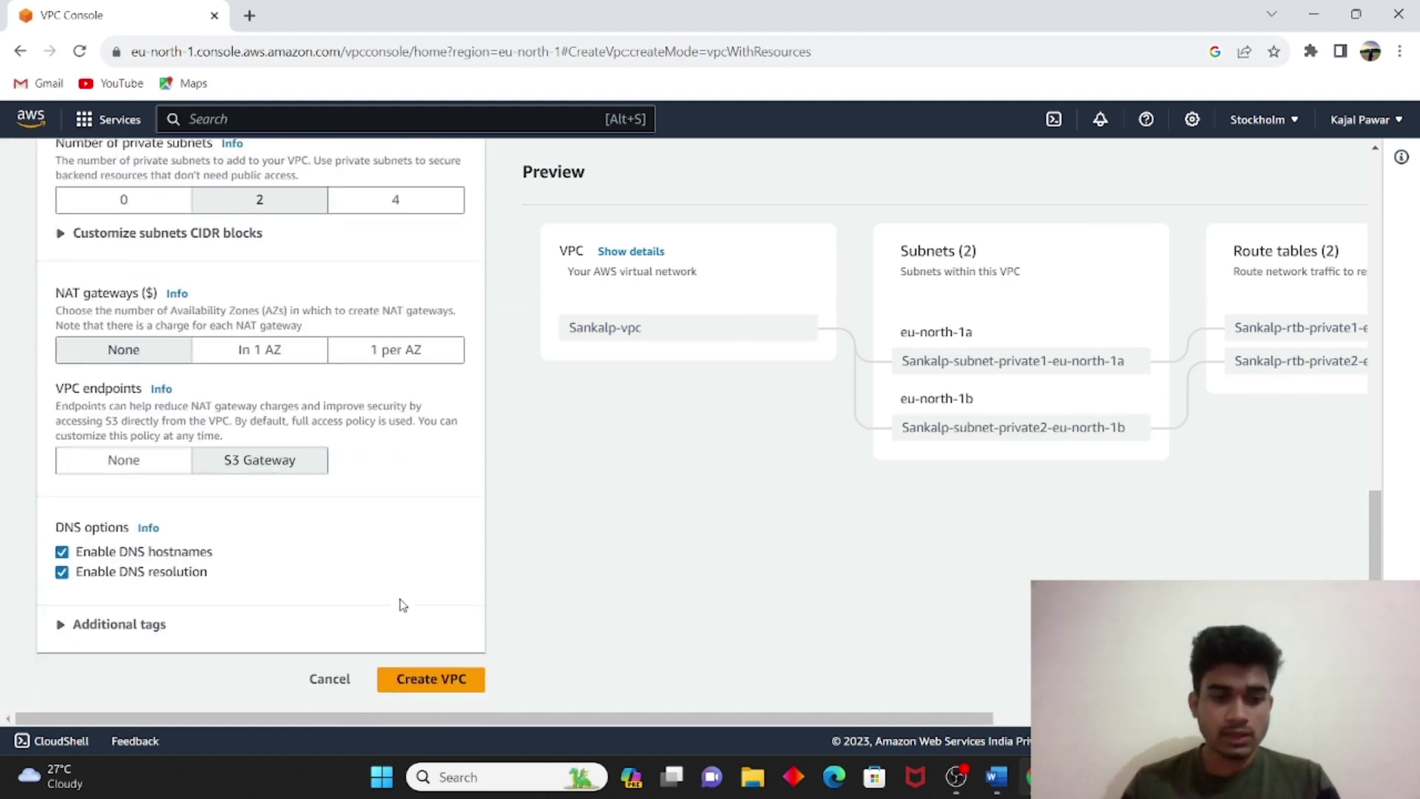
pyautogui.click(459, 678)
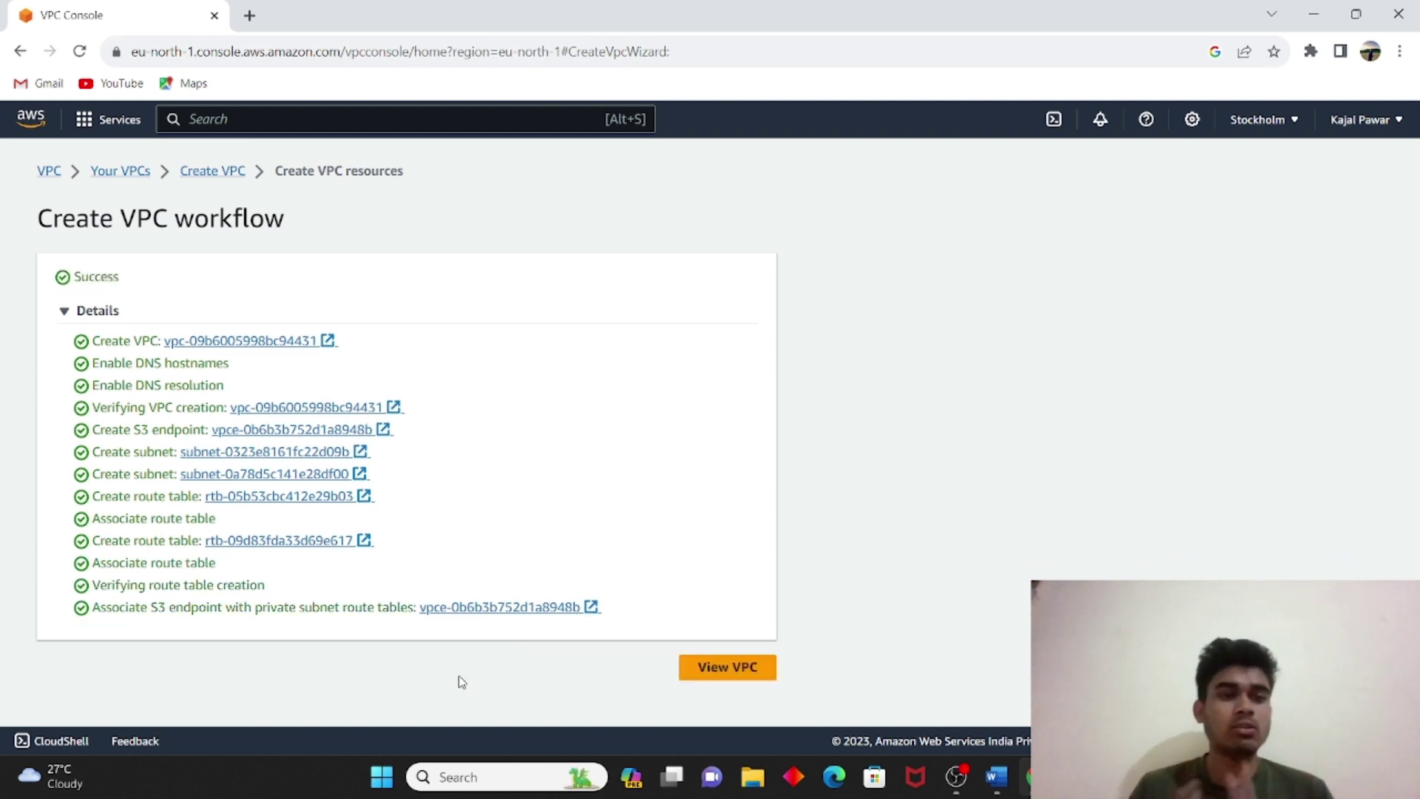
# Open the new VPC and examine its details and the subnets and route tables in its resource map
pyautogui.click(701, 686)
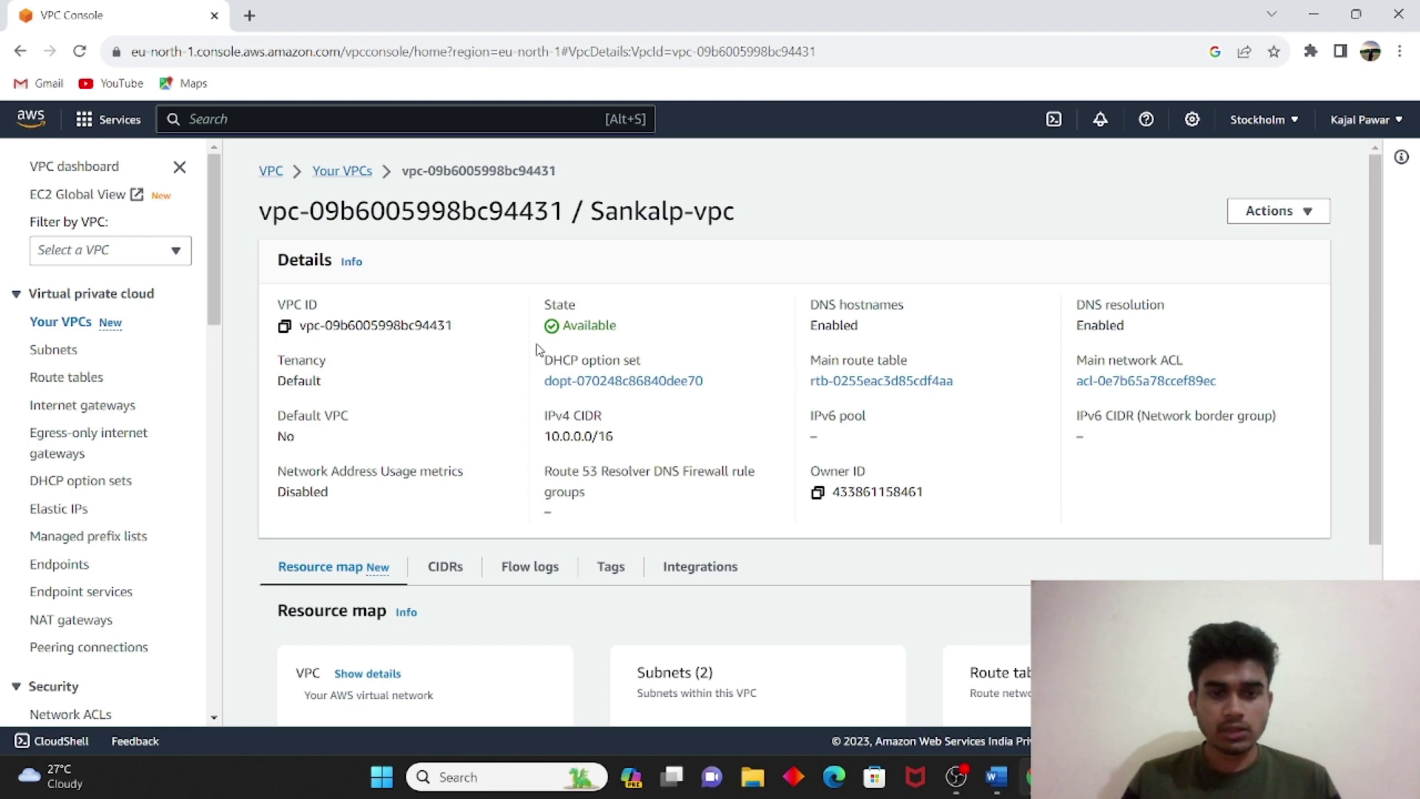
pyautogui.scroll(-1, 791, 433)
pyautogui.scroll(-1, 791, 433)
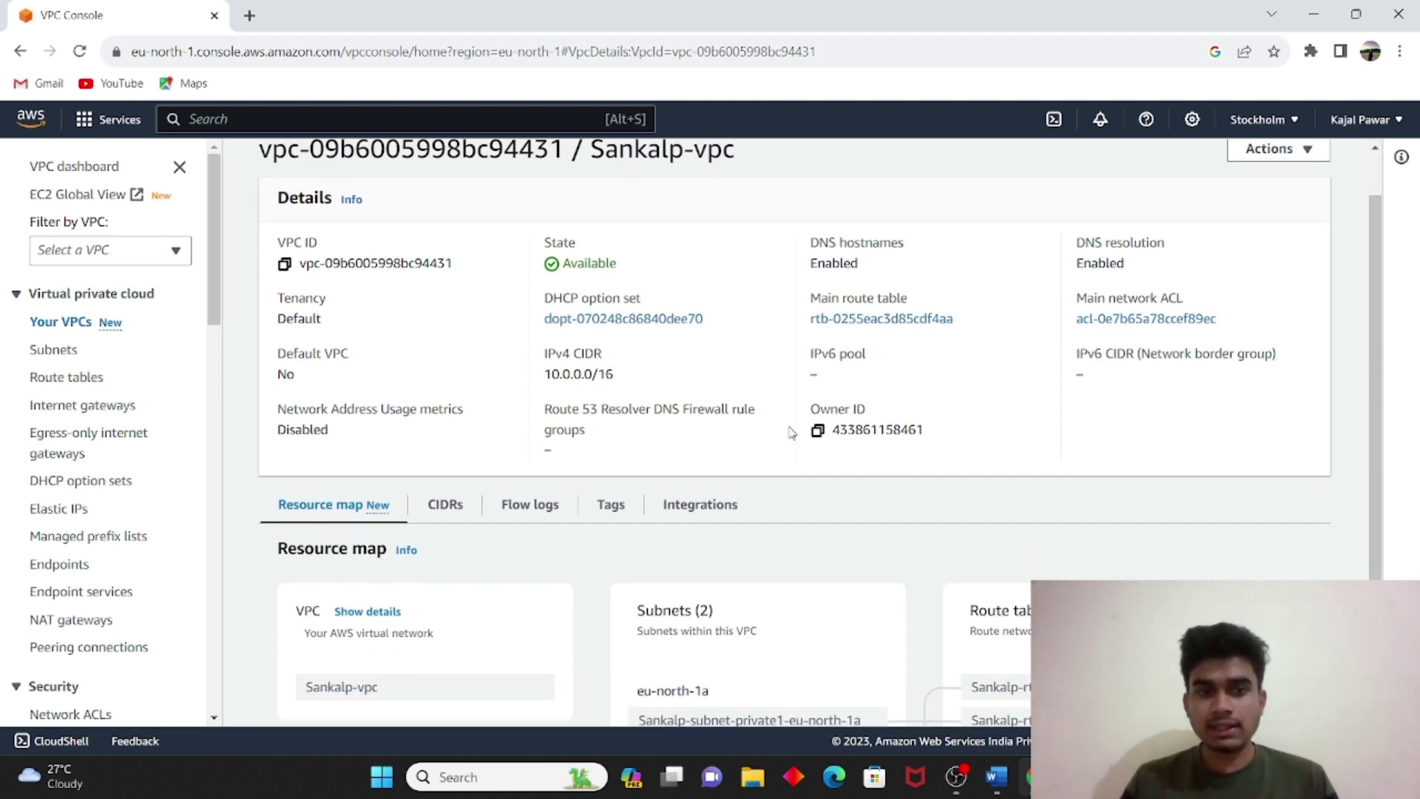
pyautogui.scroll(-2, 791, 433)
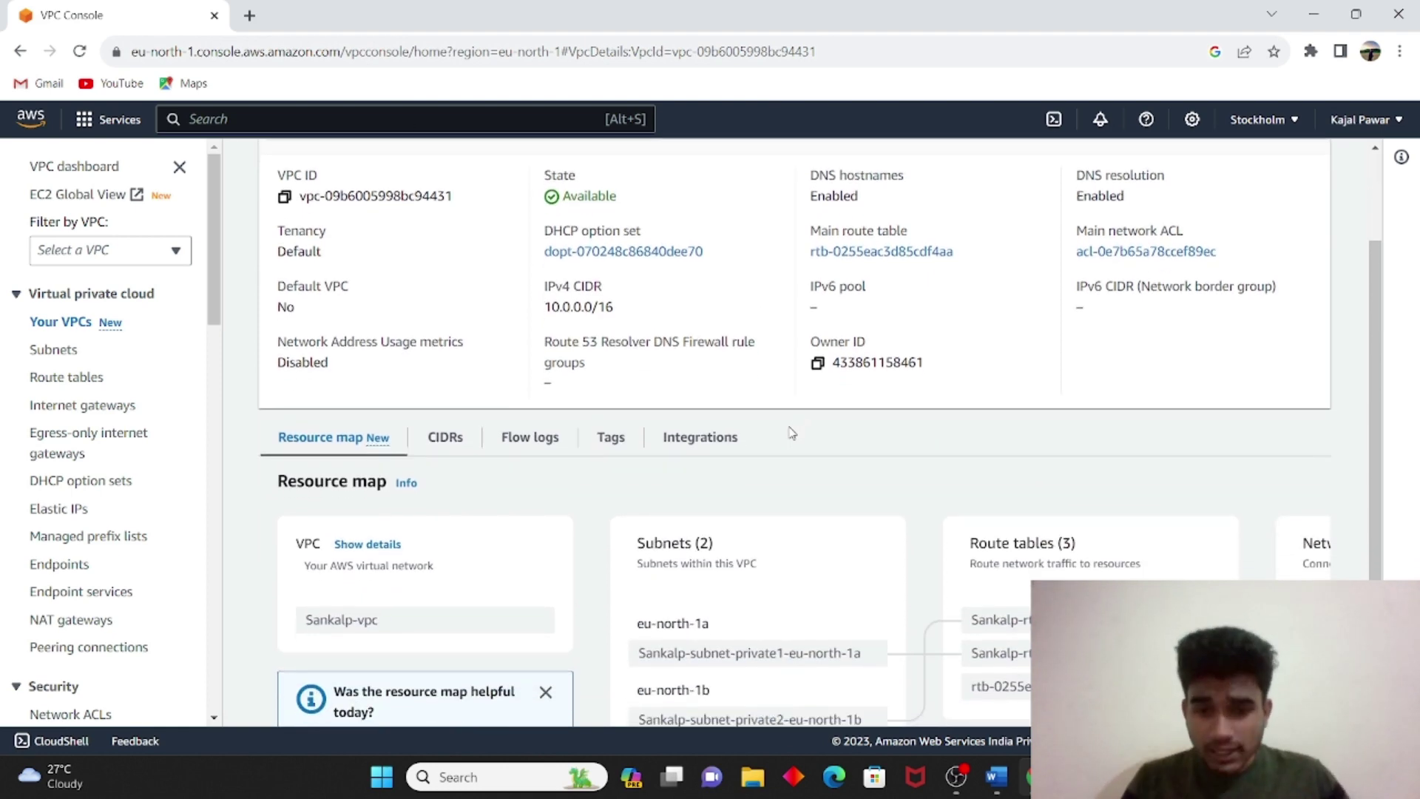
pyautogui.scroll(2, 791, 433)
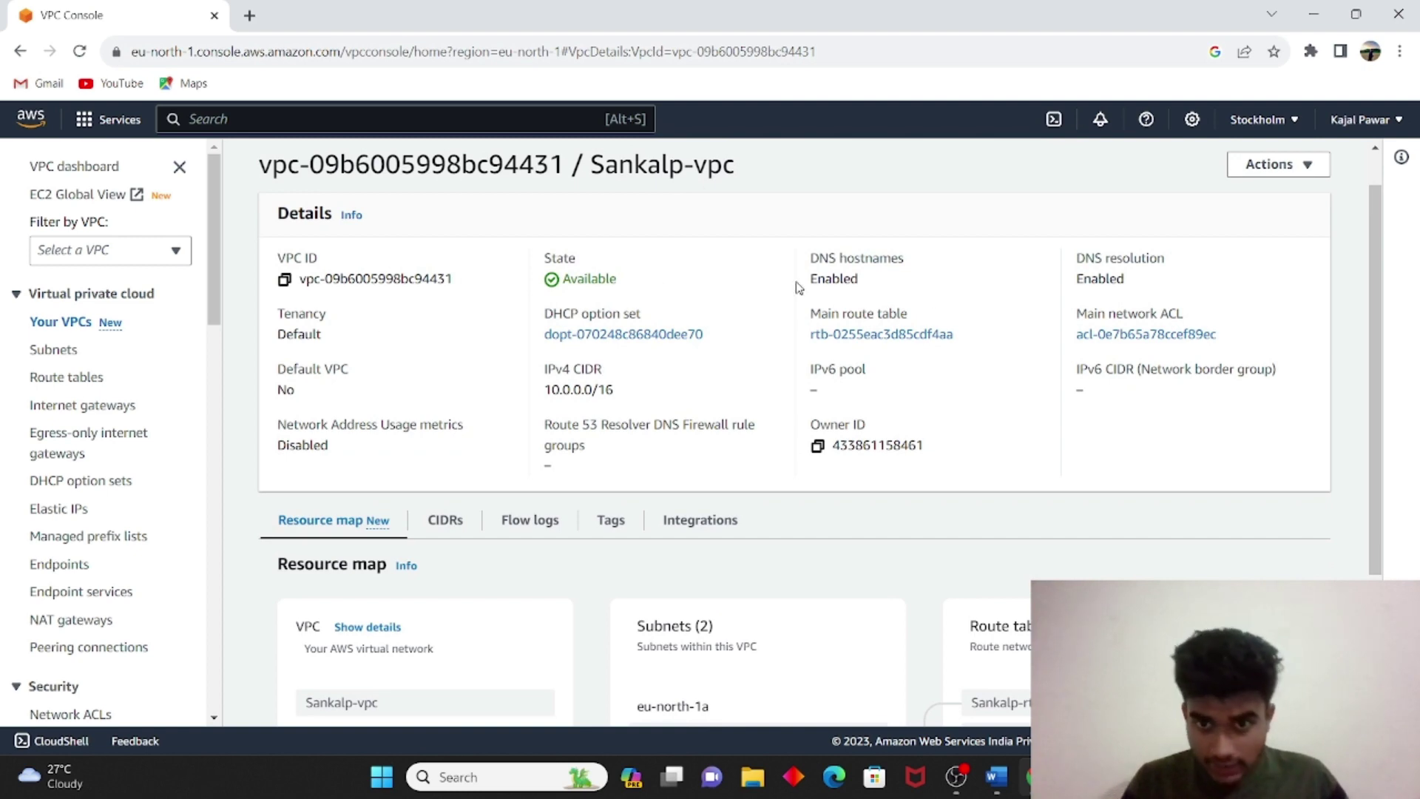
pyautogui.scroll(-3, 916, 443)
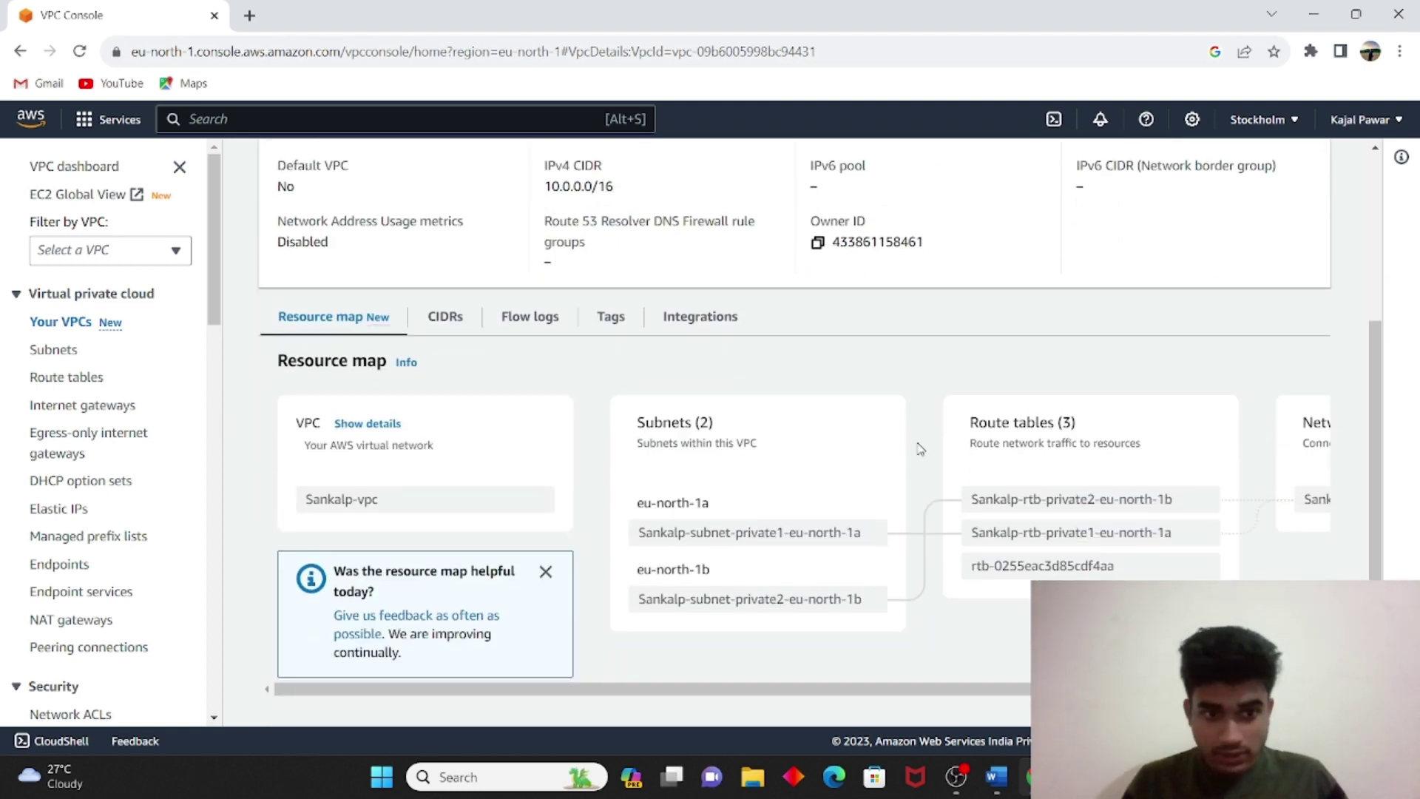
pyautogui.scroll(1, 919, 448)
pyautogui.scroll(3, 963, 355)
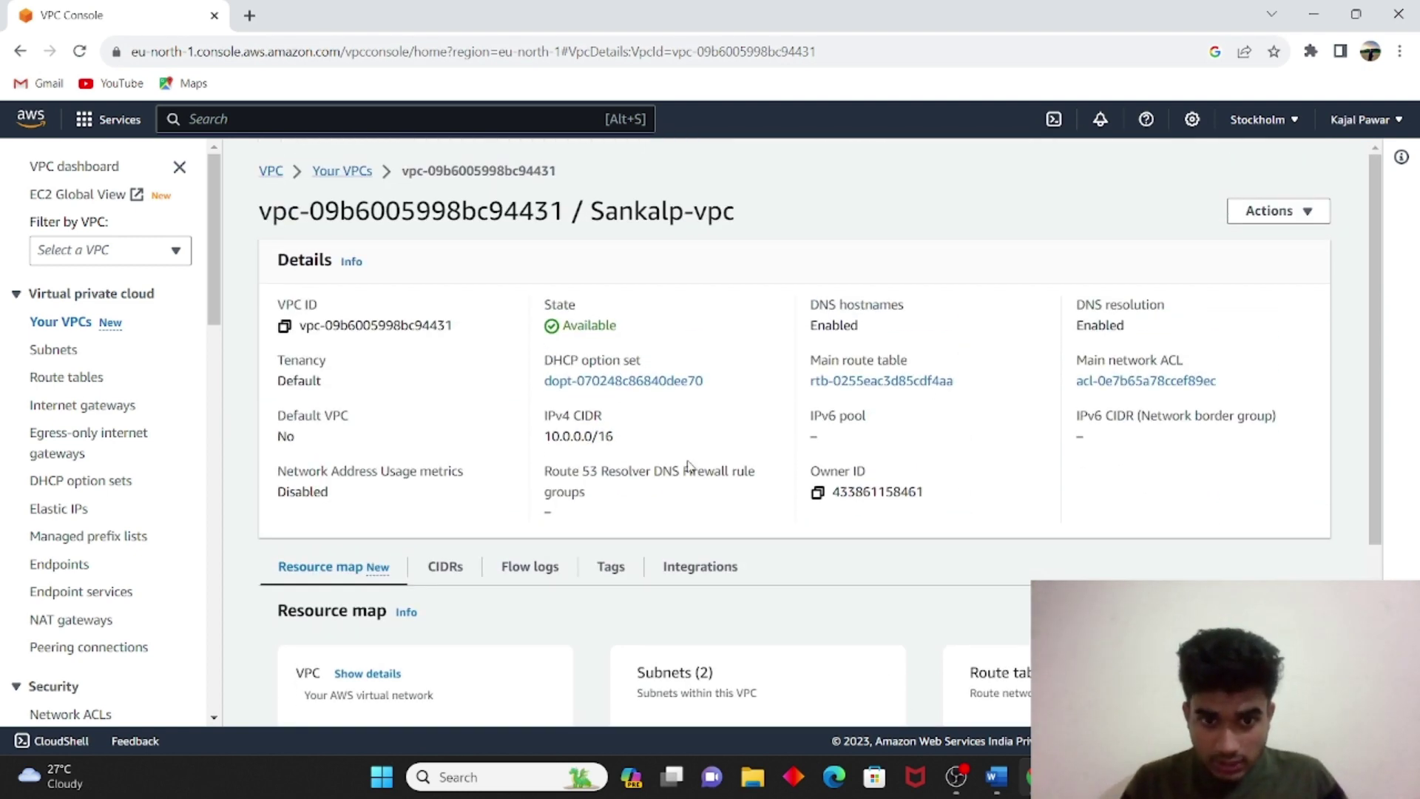
# Copy the VPC's IPv4 CIDR 10.0.0.0/16 and paste it after the Vpc label in the Word diagram
pyautogui.moveTo(630, 442); pyautogui.dragTo(536, 438)
pyautogui.hotkey('ctrl', 'c')
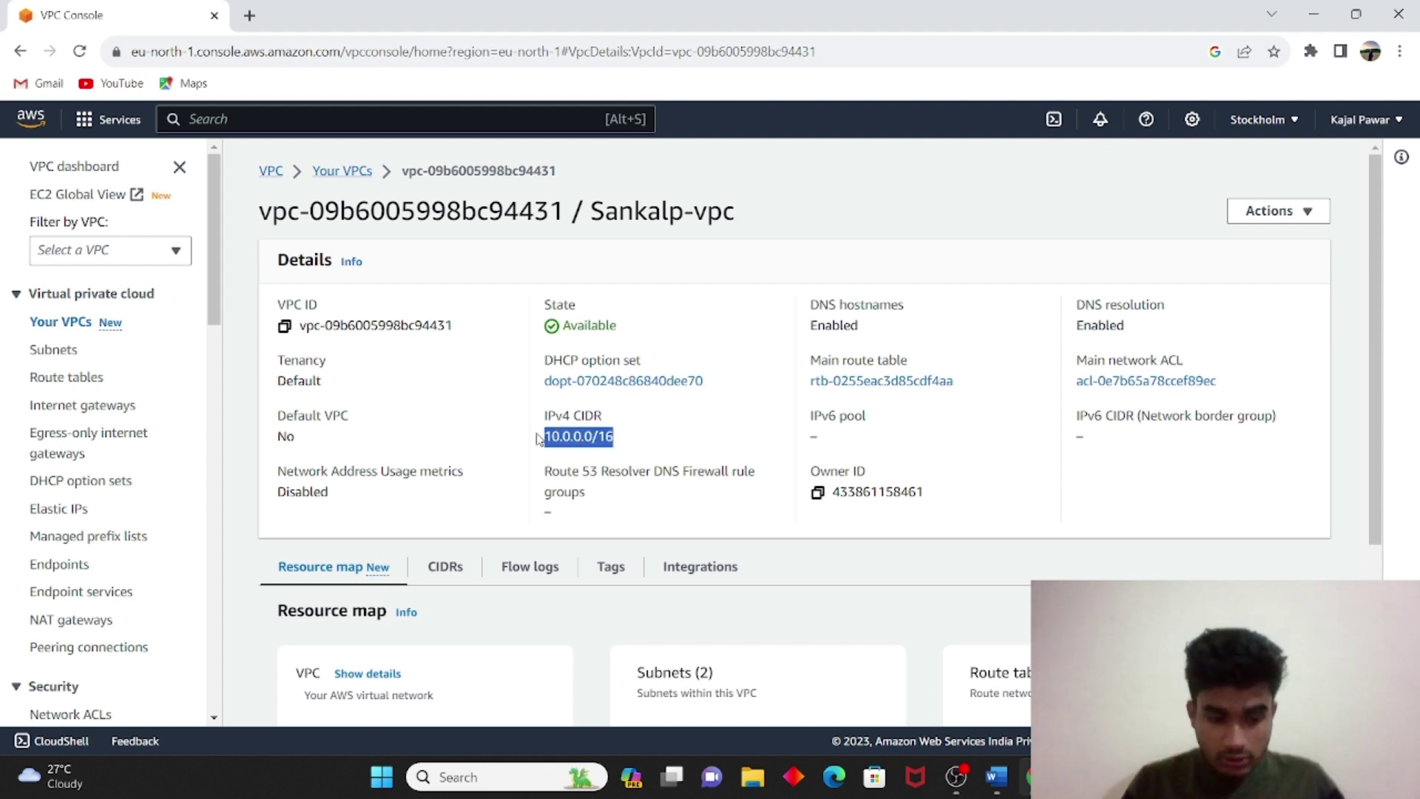
pyautogui.click(996, 776)
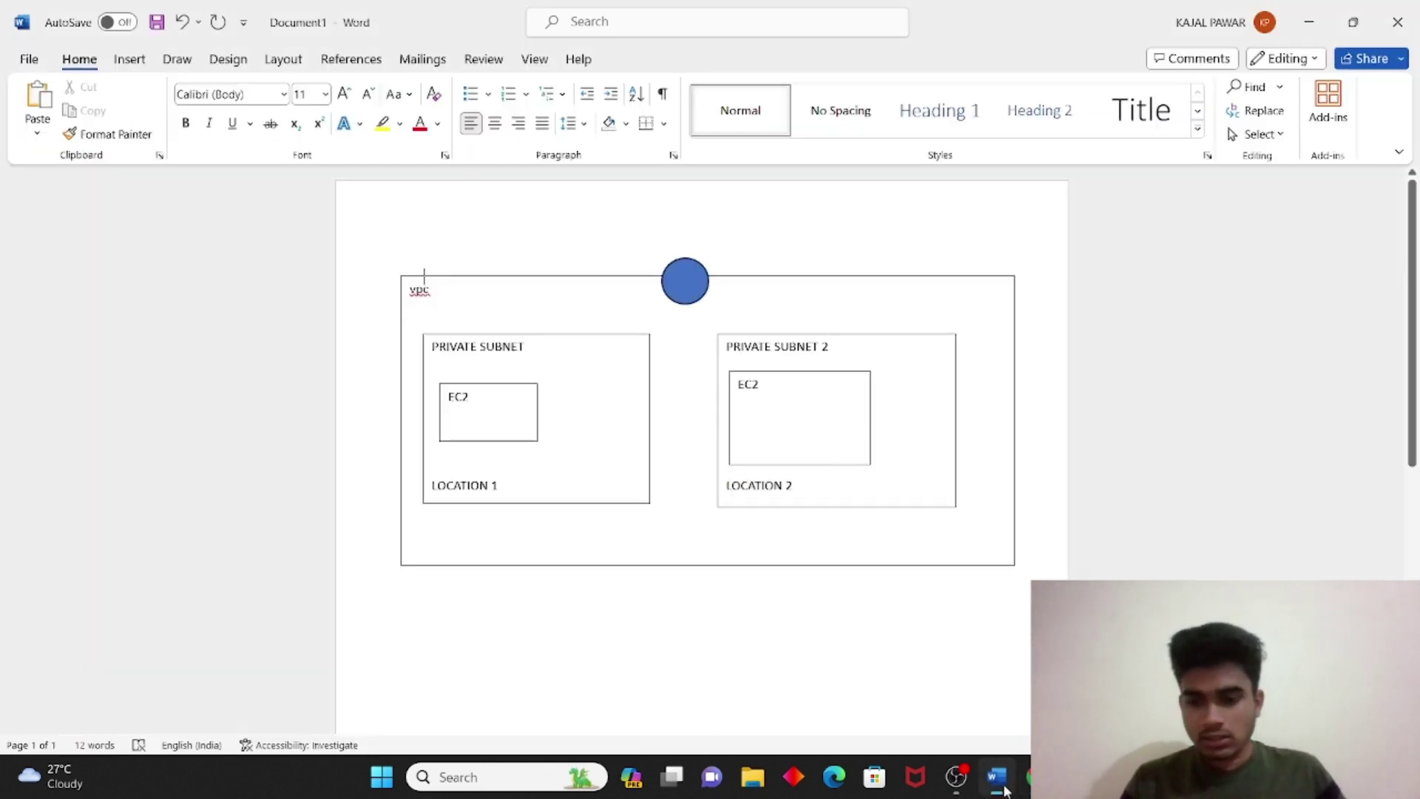
pyautogui.click(499, 301)
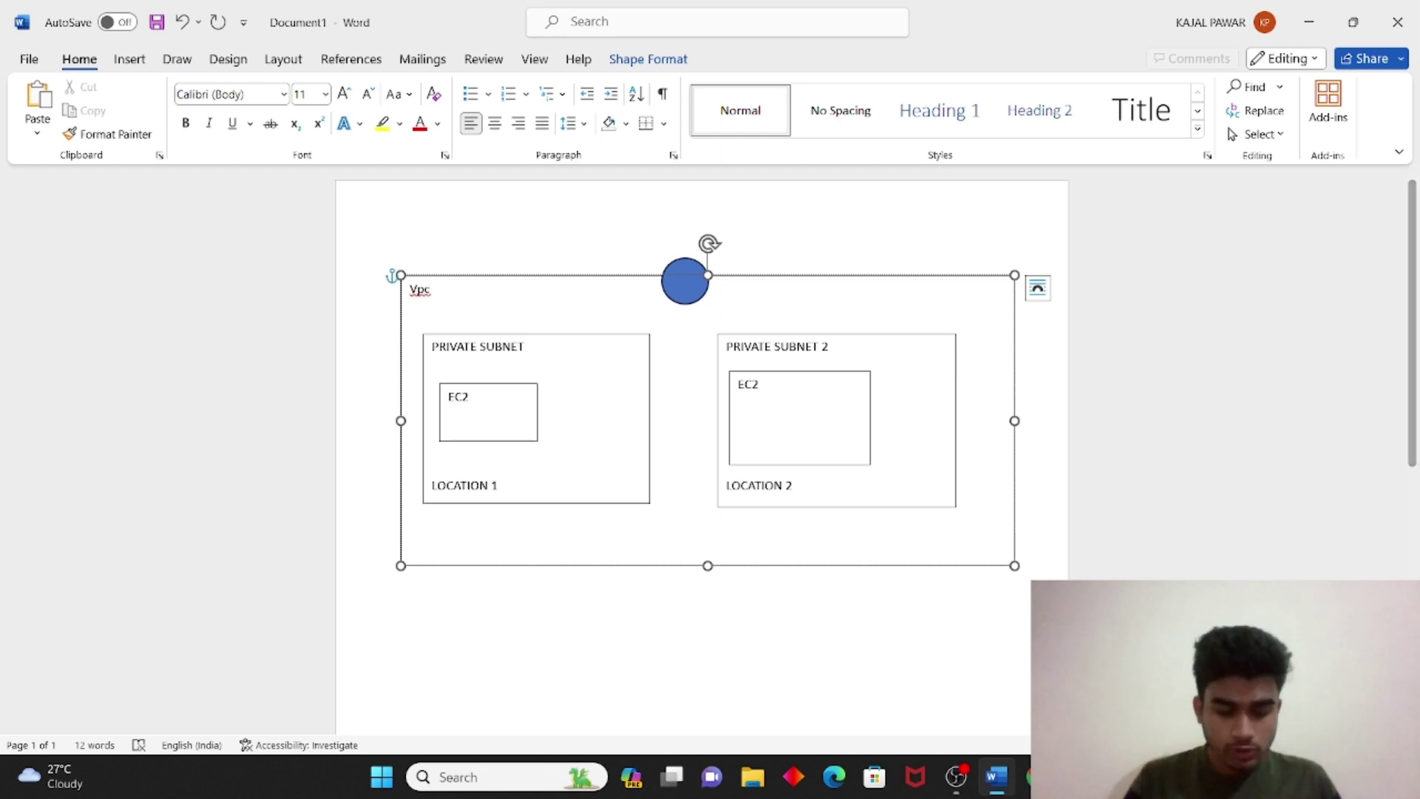
pyautogui.hotkey('ctrl', 'v')
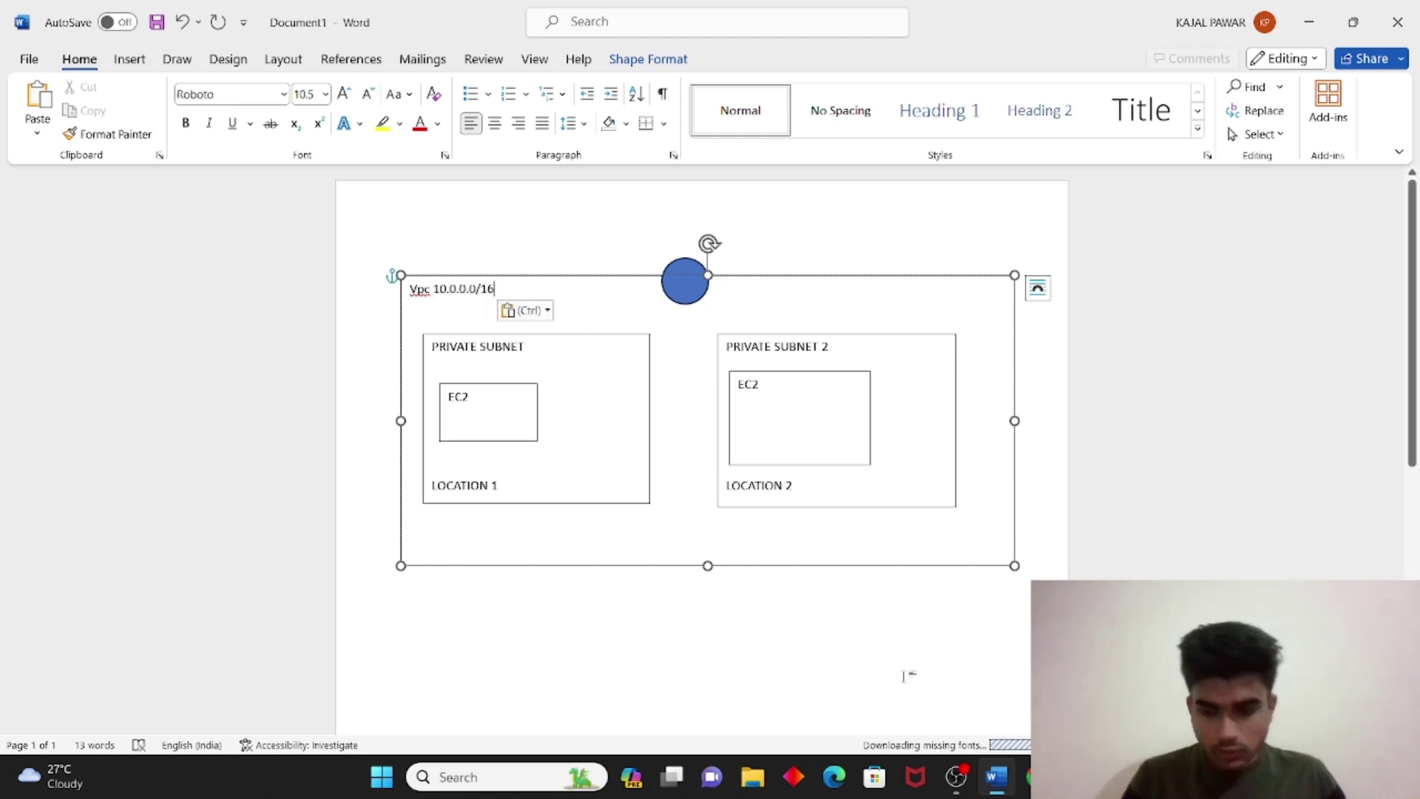
# Switch to the AWS console in the browser, search for security, and open the VPC feature's Security groups
pyautogui.click(1010, 790)
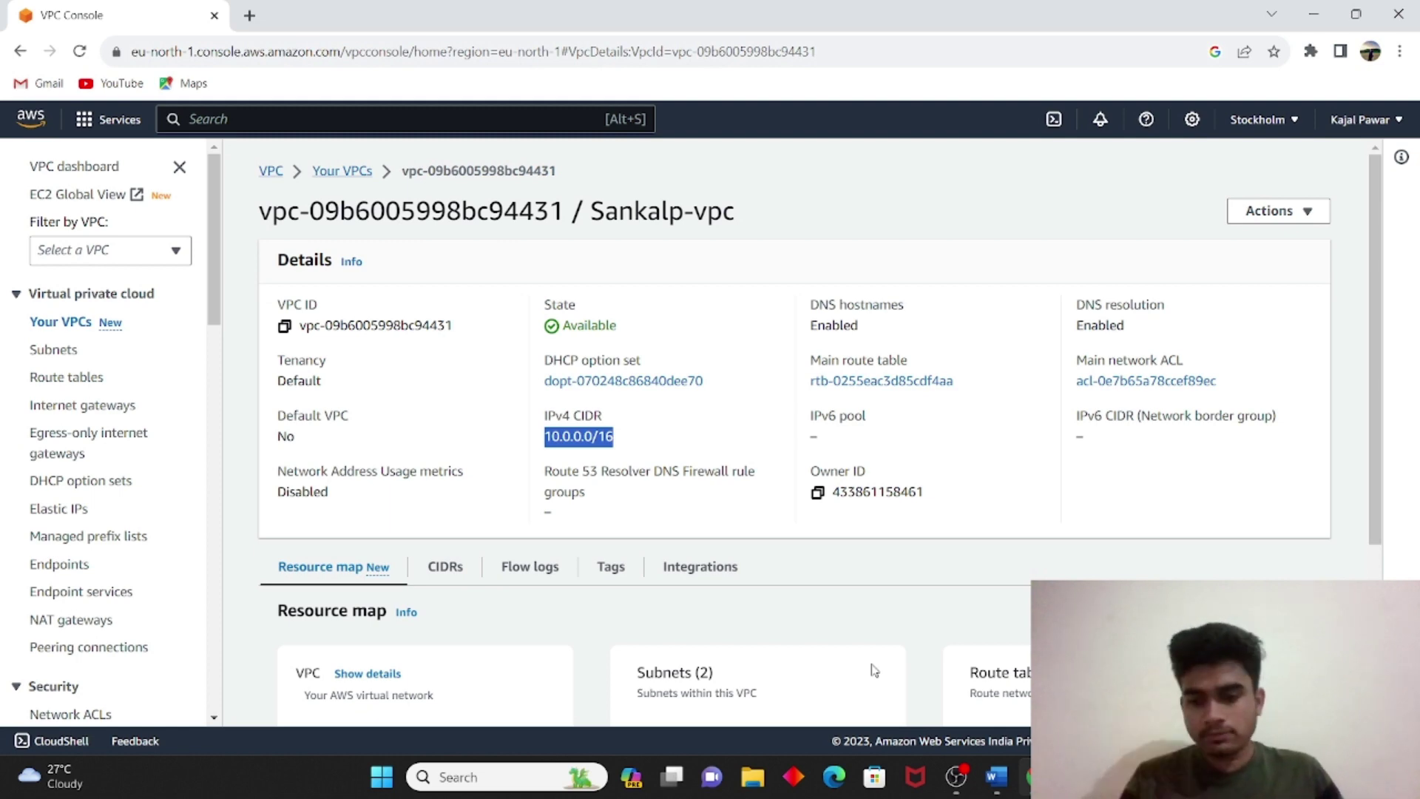
pyautogui.scroll(-1, 691, 388)
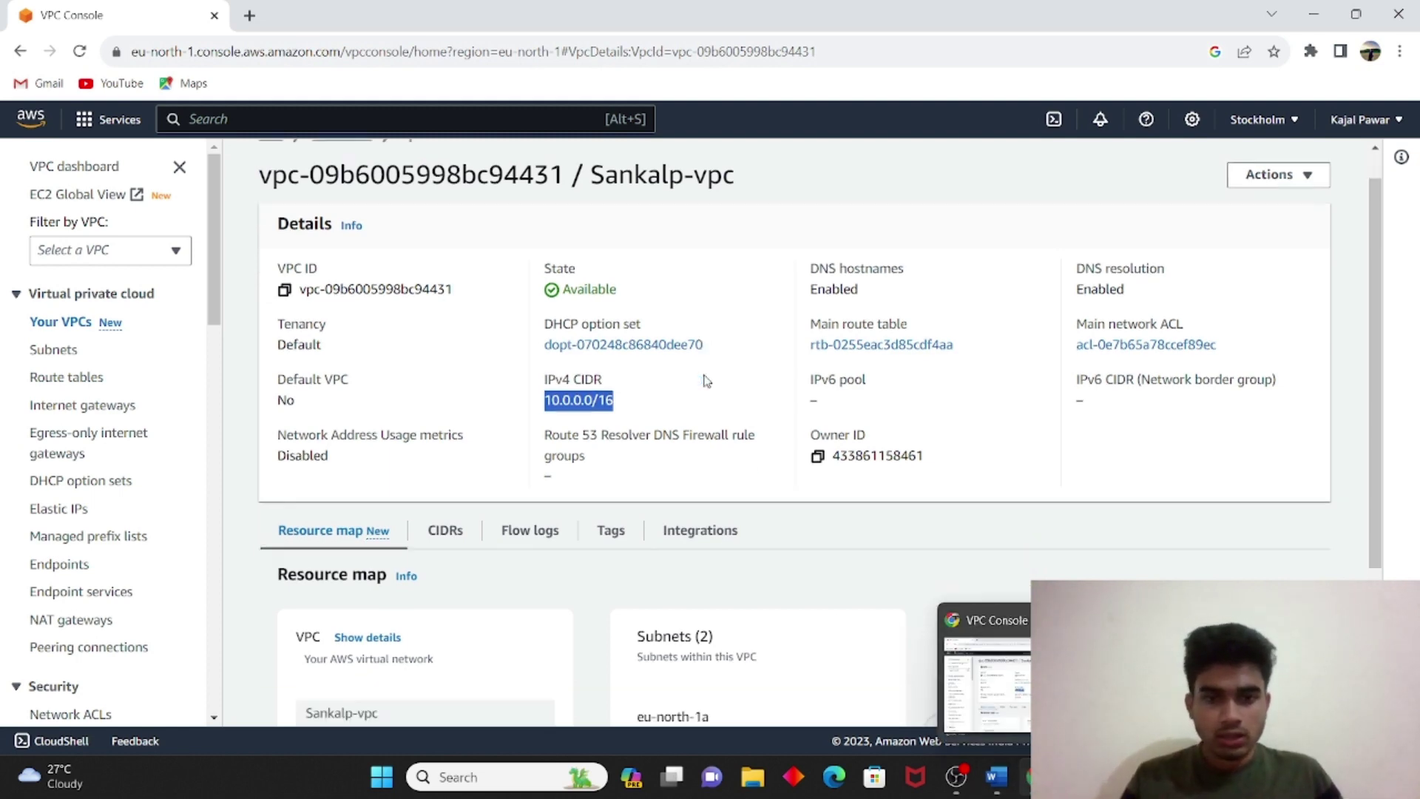
pyautogui.scroll(1, 705, 381)
pyautogui.click(470, 117)
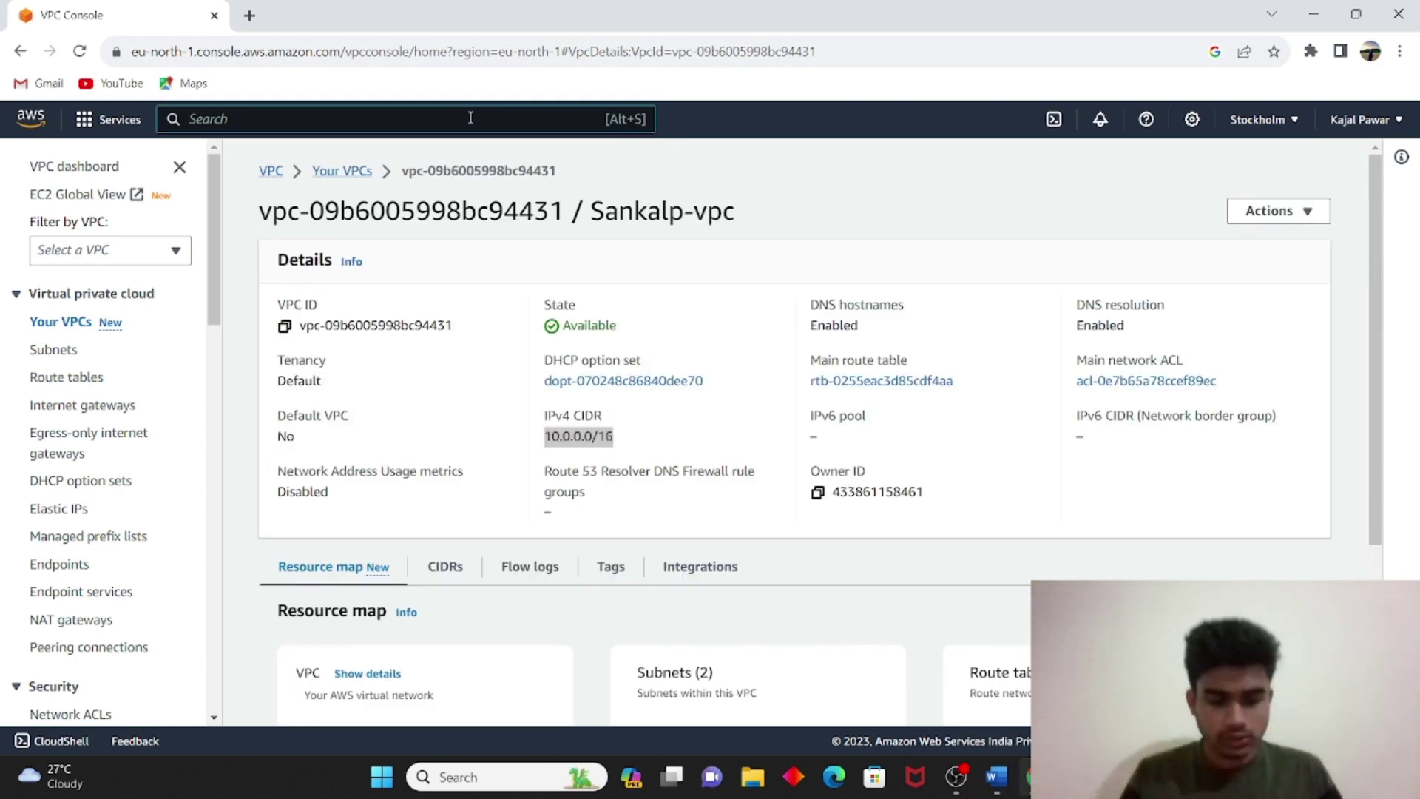
pyautogui.write('secutrr')
pyautogui.press('BackSpace')
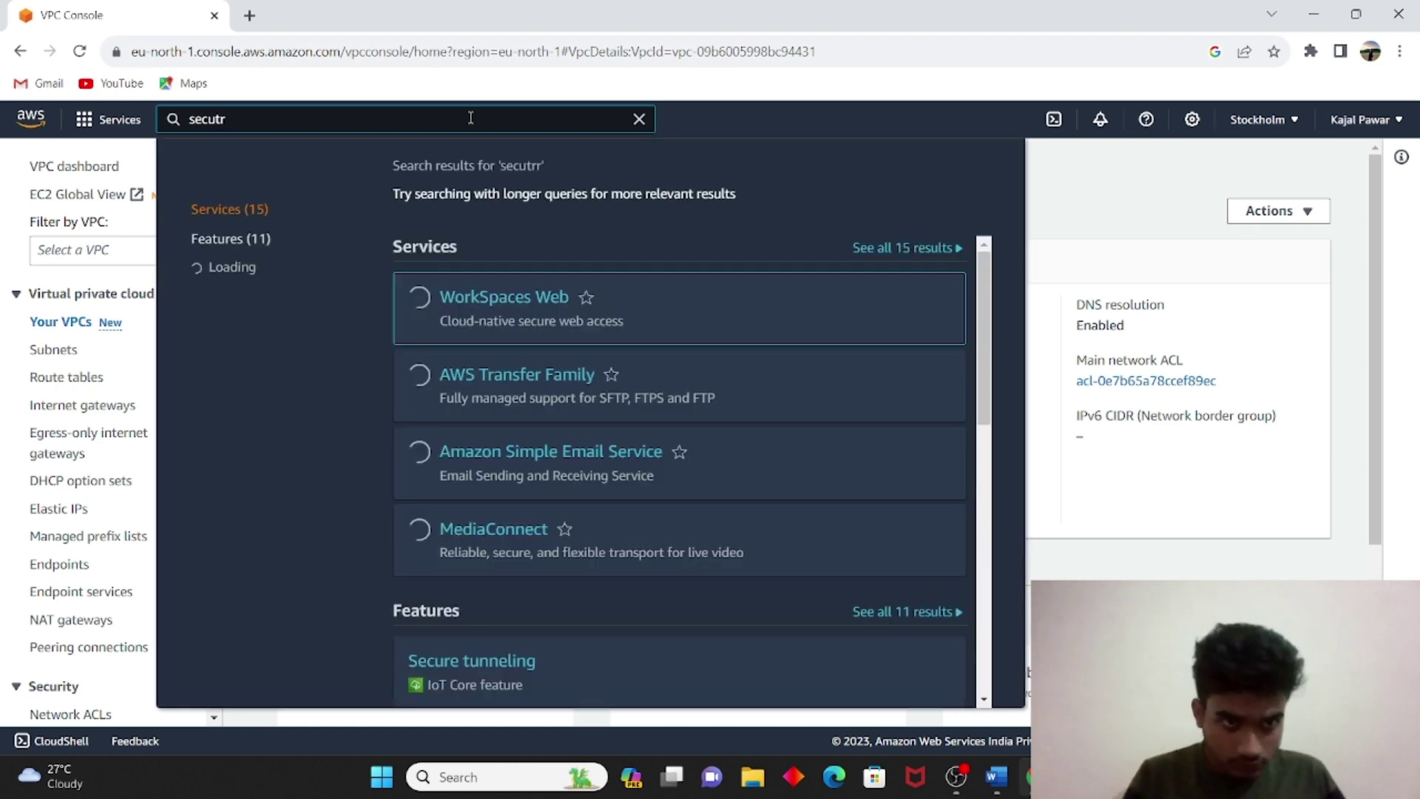
pyautogui.press('BackSpace')
pyautogui.press('BackSpace')
pyautogui.write('rit')
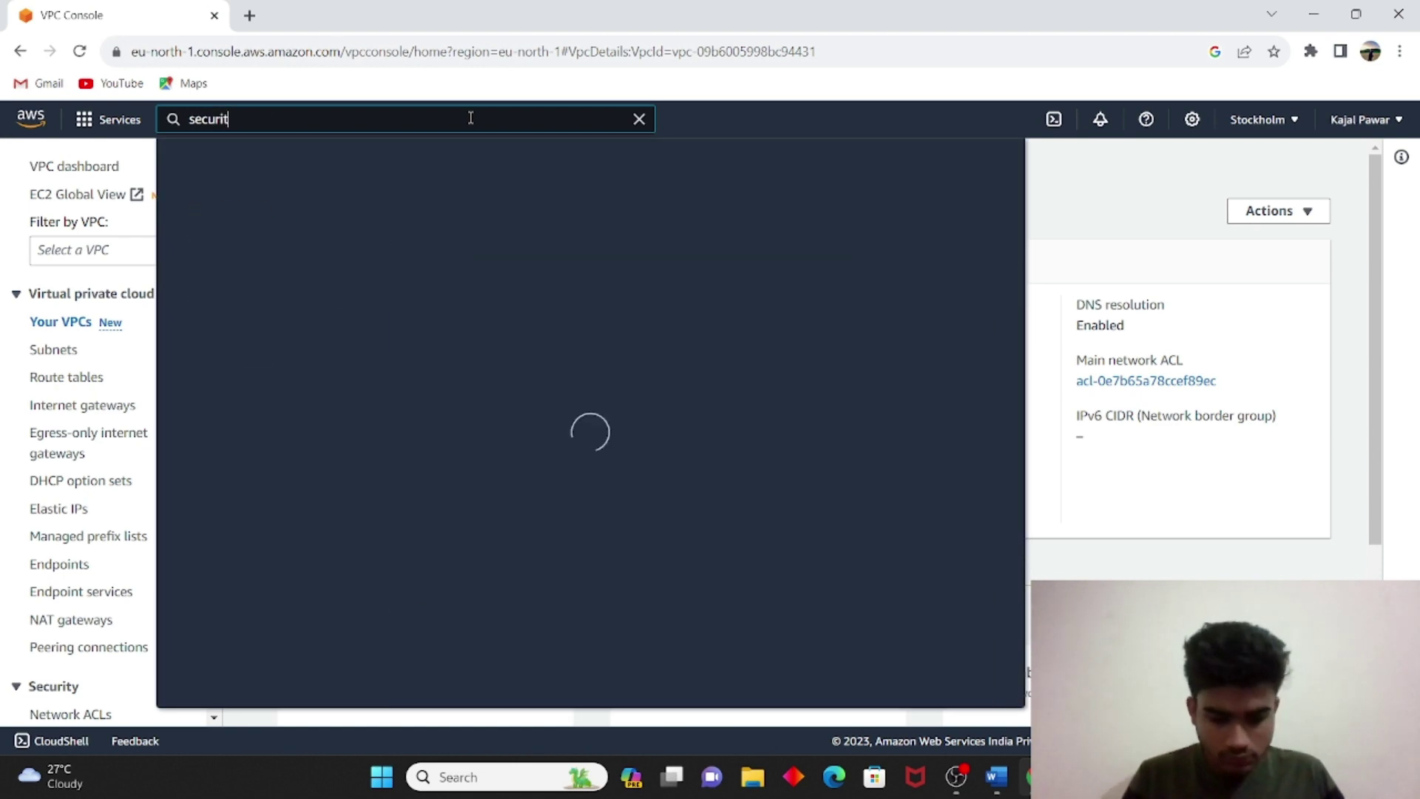
pyautogui.write('y')
pyautogui.scroll(-3, 522, 438)
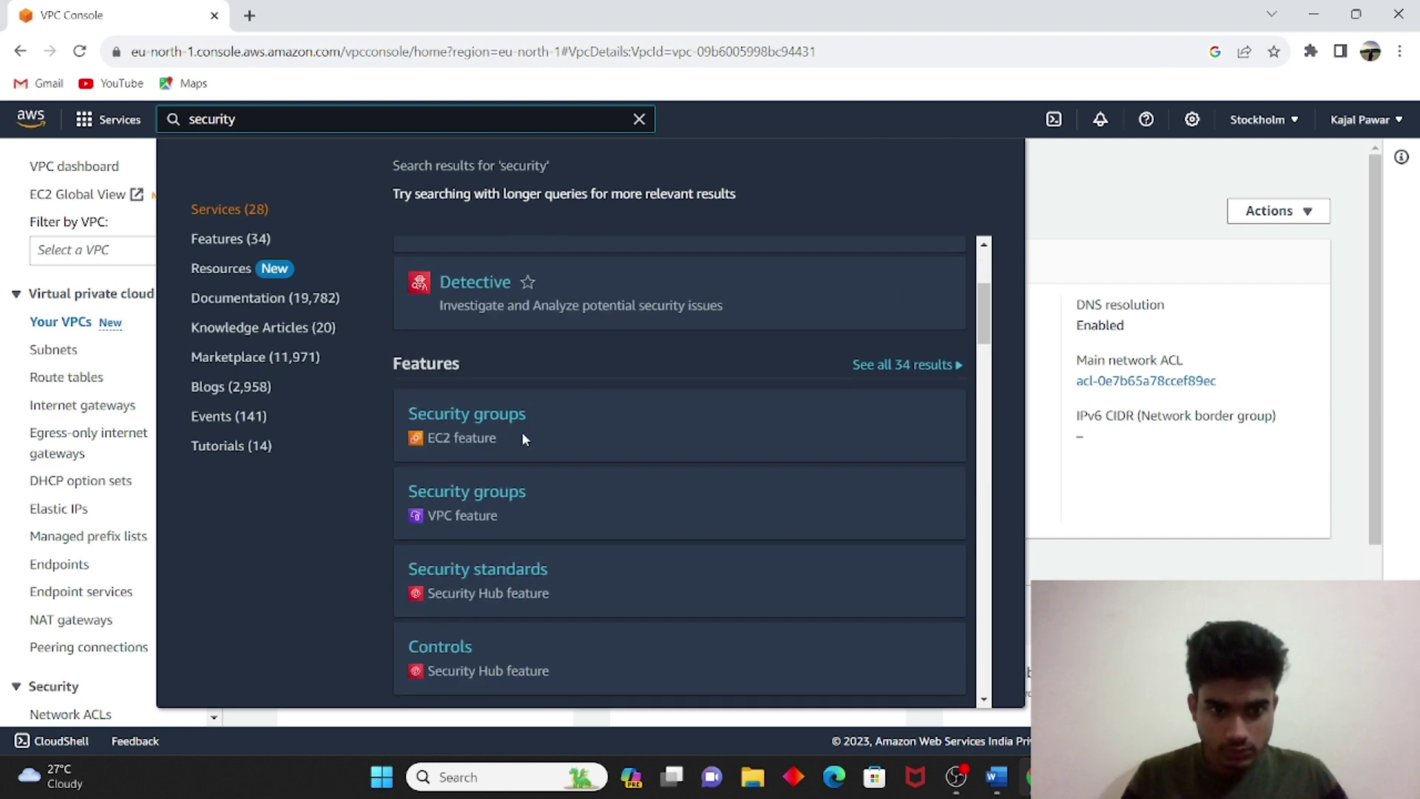
pyautogui.click(495, 494)
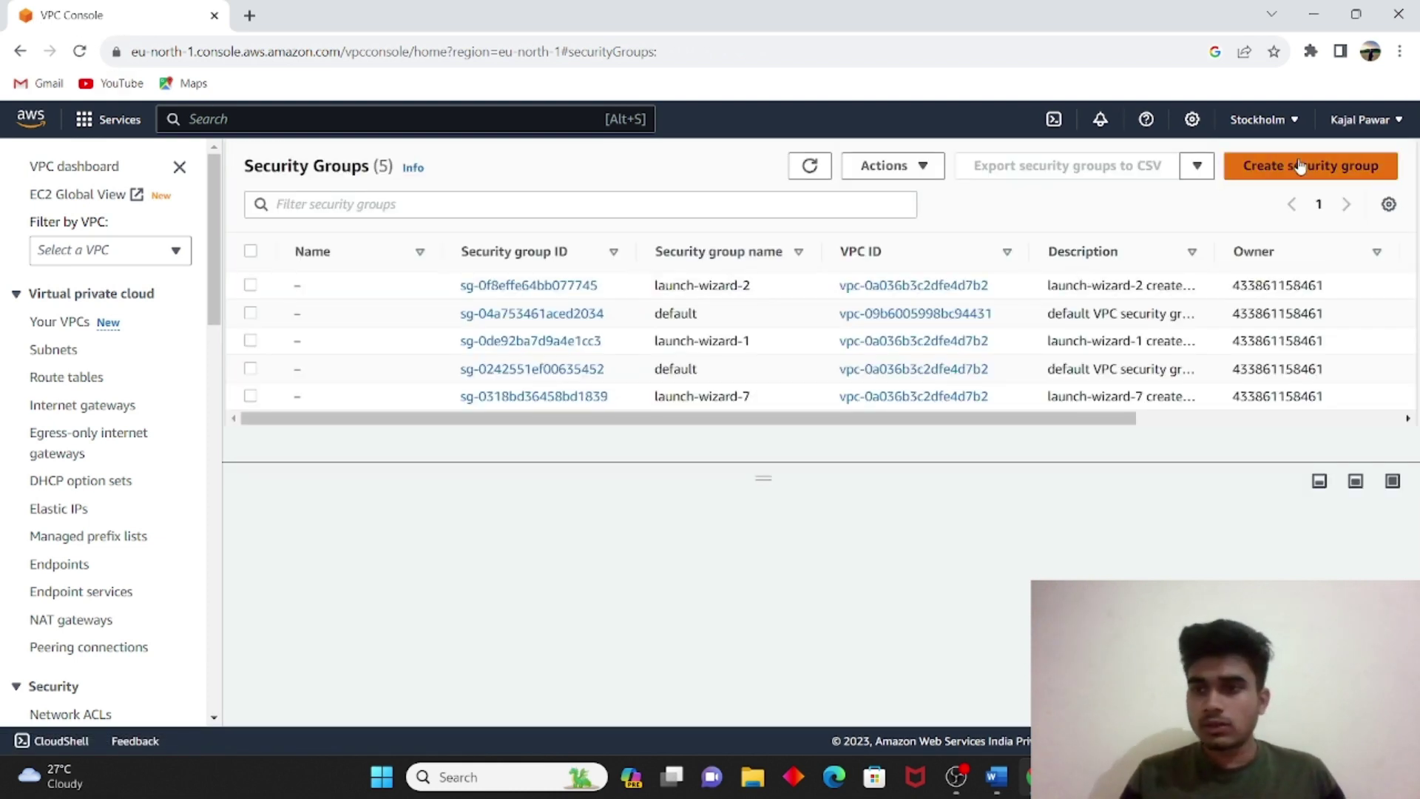
# Start a new security group named Sankalpsec with the description knmsoe
pyautogui.click(1298, 164)
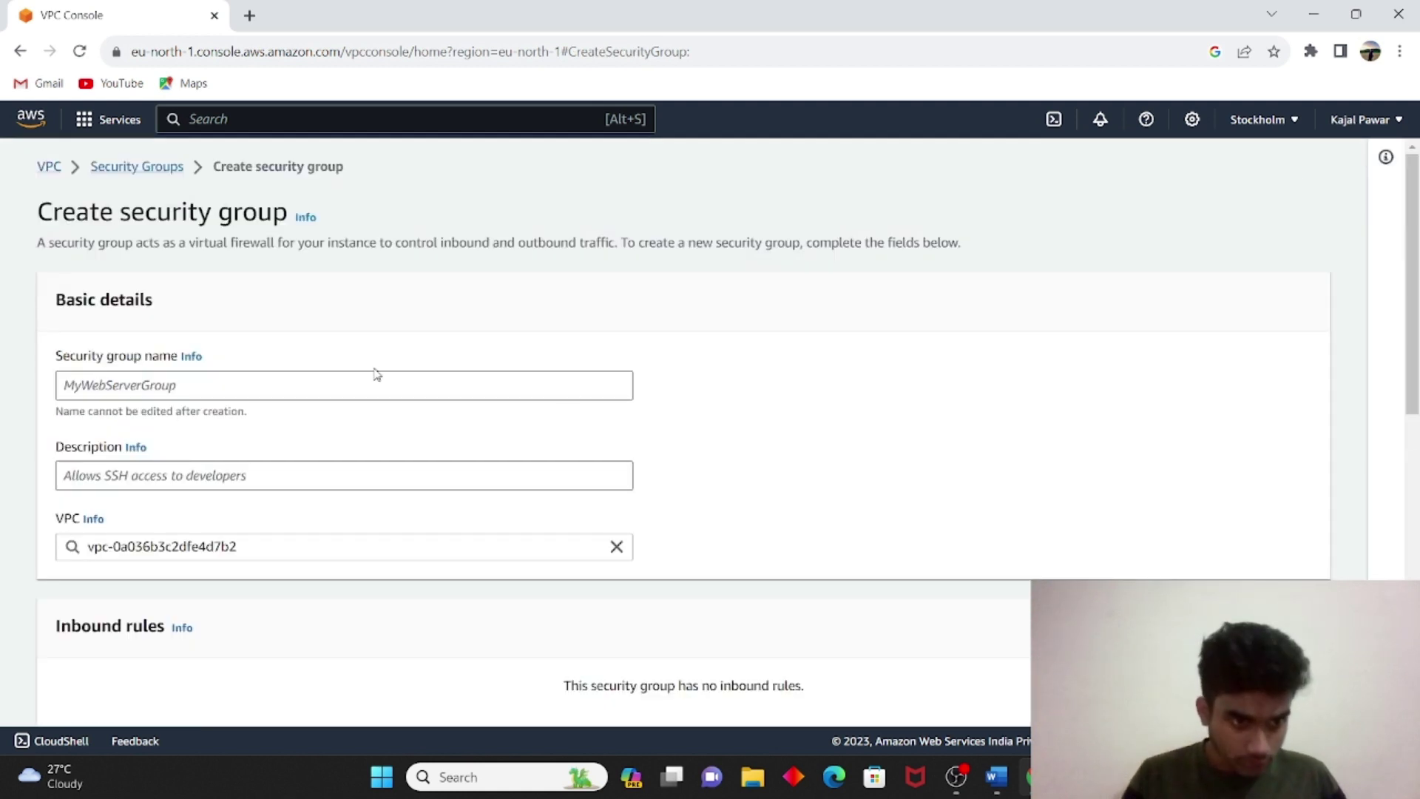
pyautogui.click(343, 378)
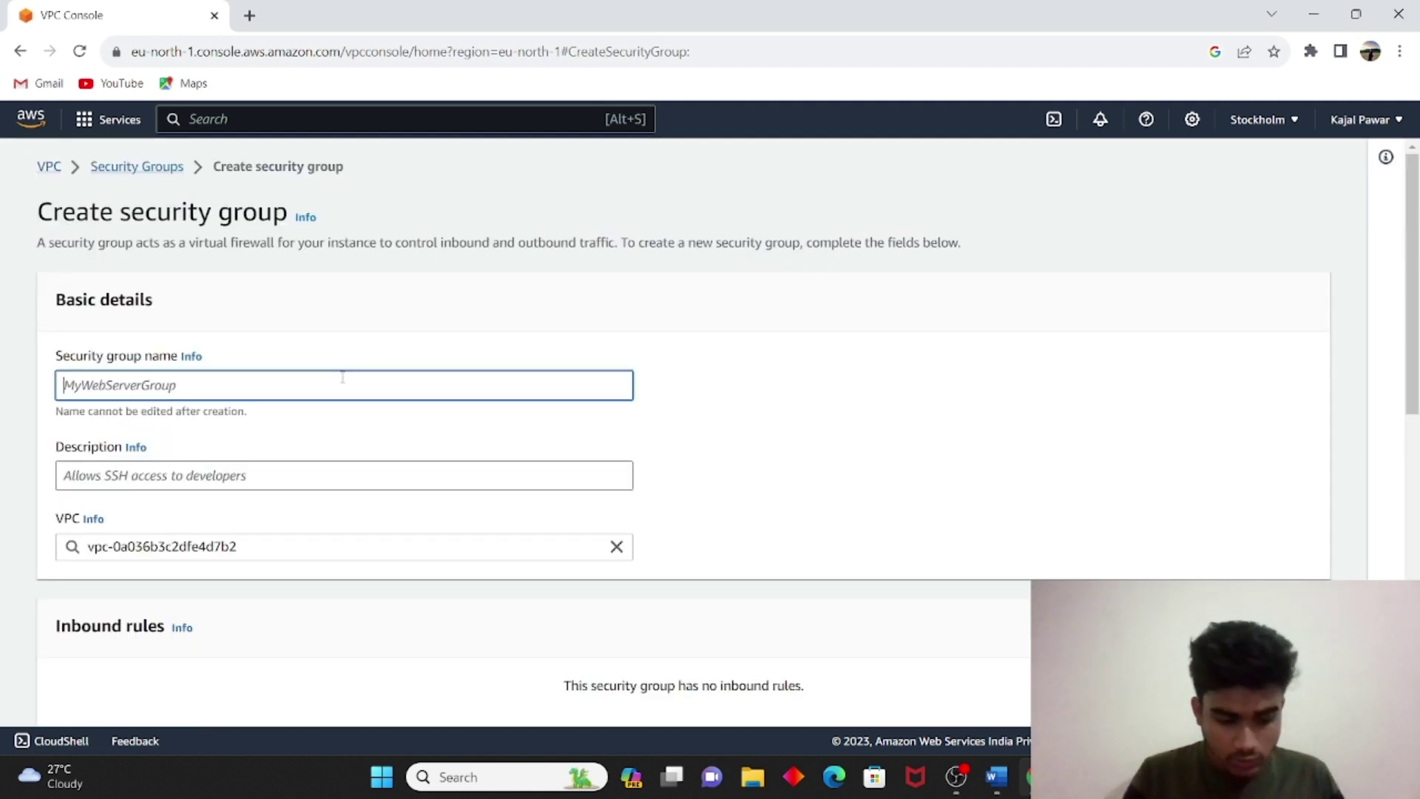
pyautogui.write('Sankalpsec')
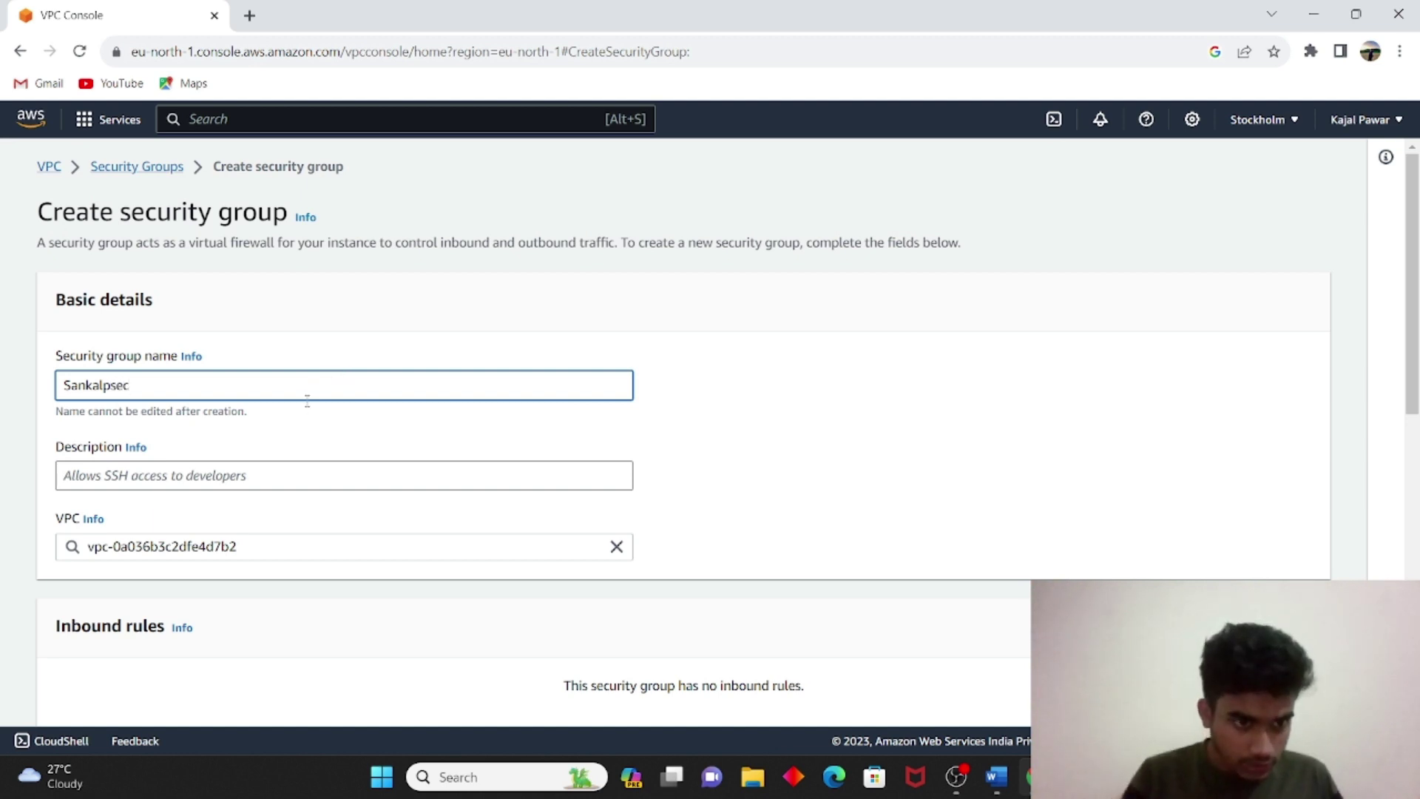
pyautogui.click(265, 471)
pyautogui.write('knmsoe')
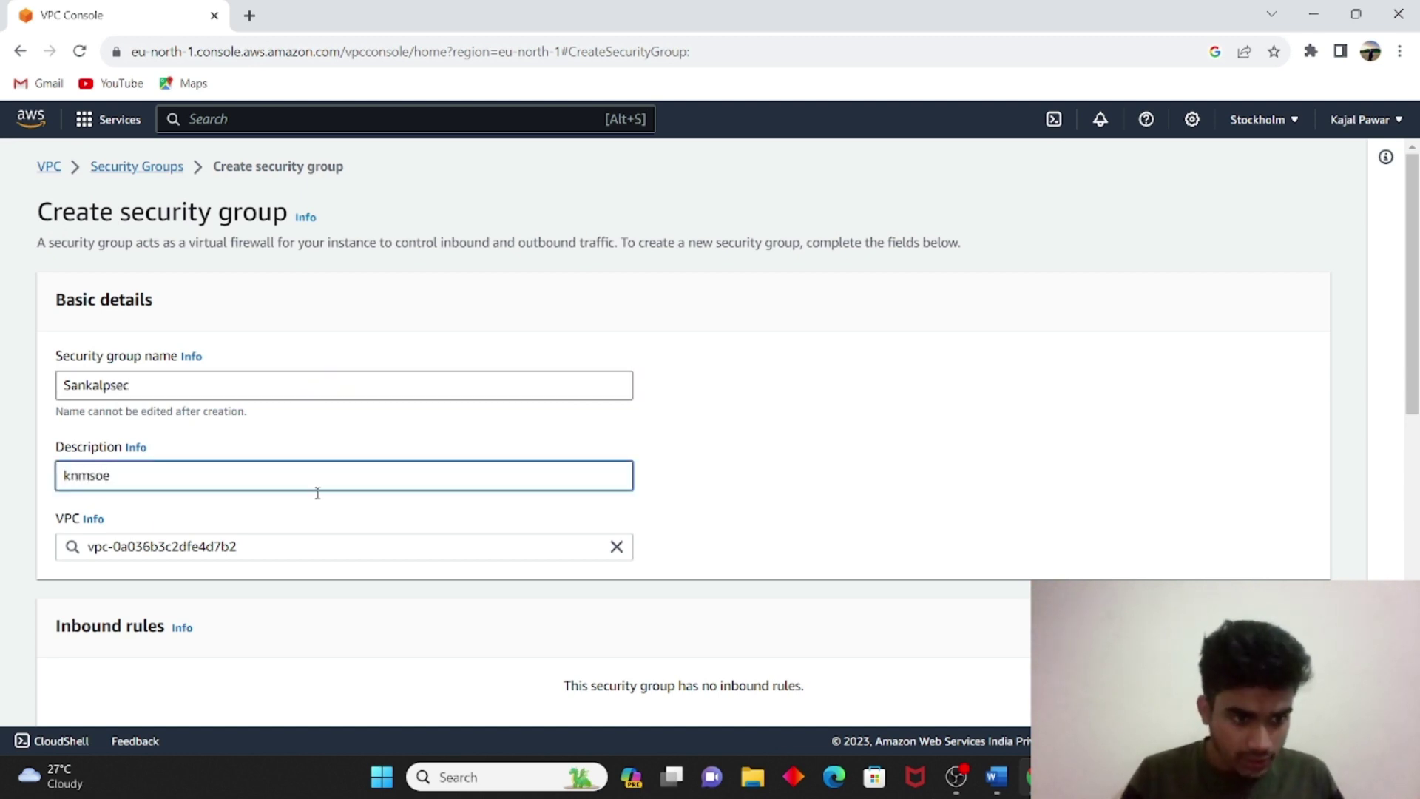
# Replace the security group's default VPC with the newly created VPC that uses 10.0.0.0/16
pyautogui.scroll(-2, 324, 574)
pyautogui.click(627, 398)
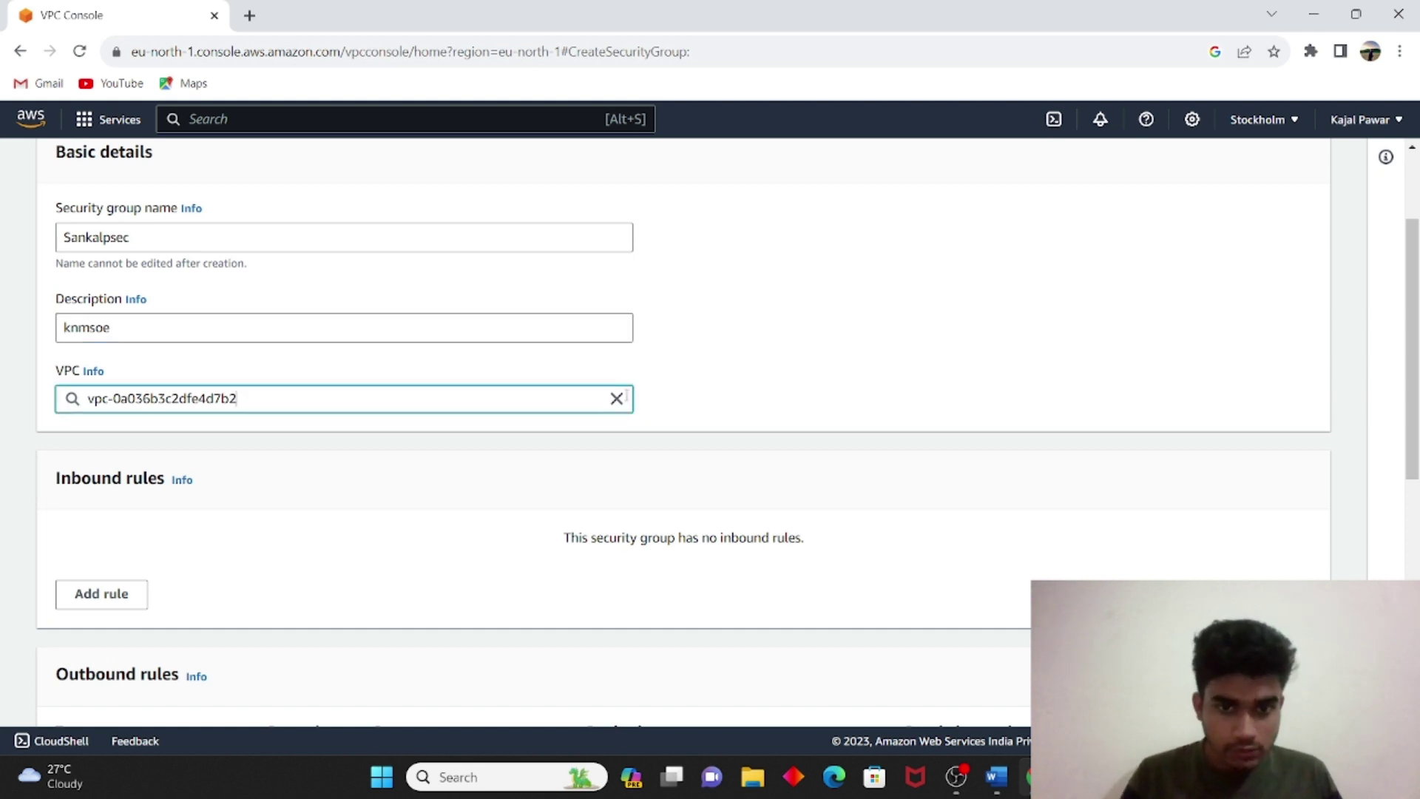
pyautogui.click(617, 400)
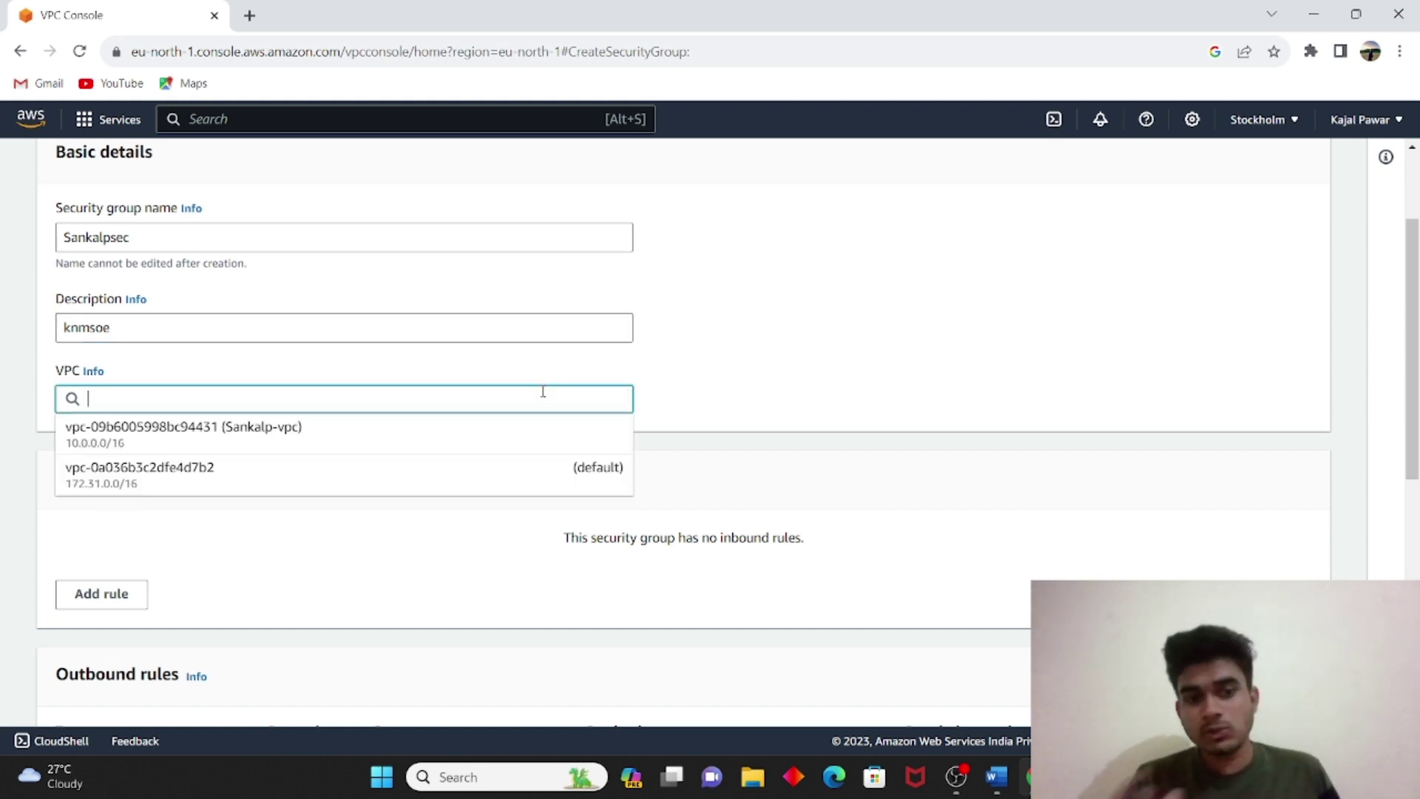
pyautogui.click(396, 440)
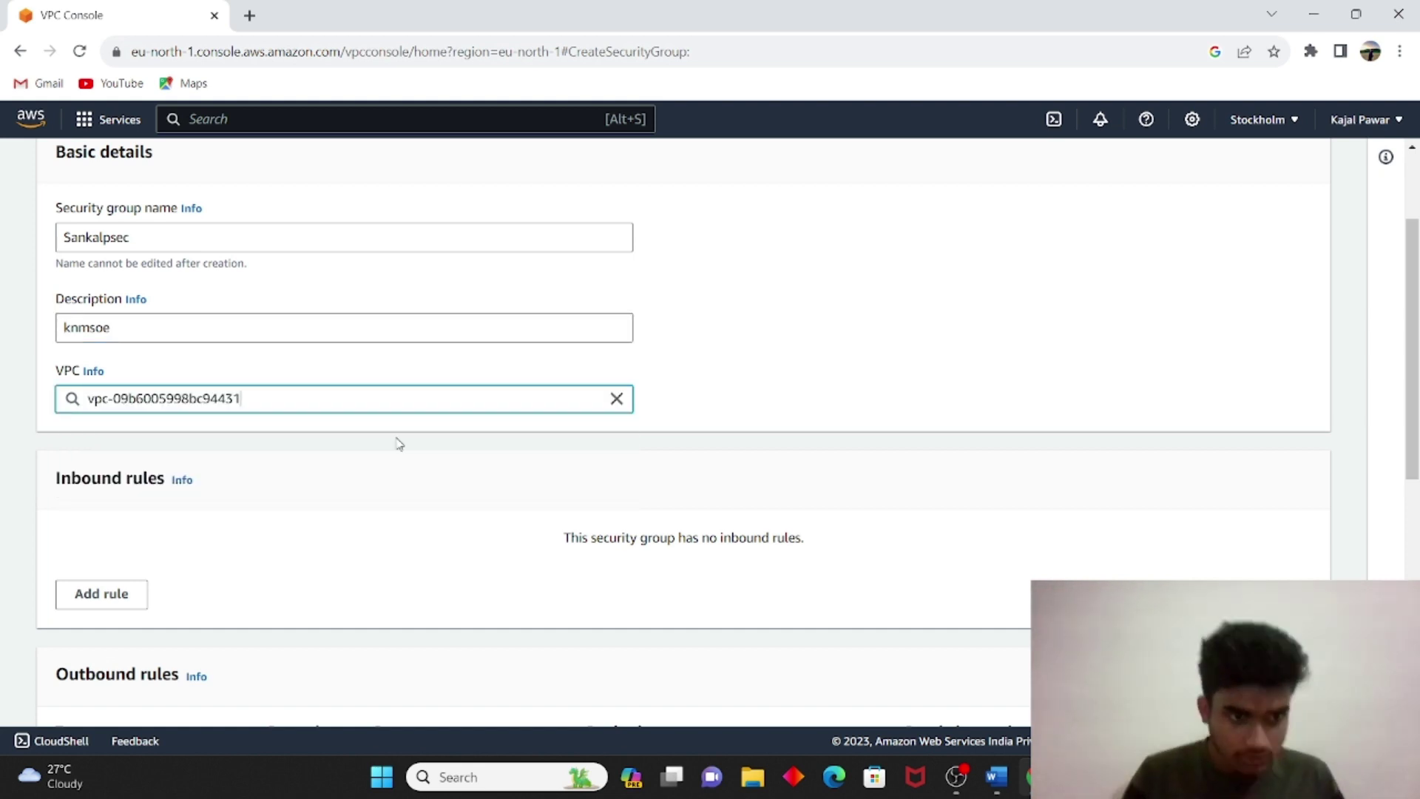
# Check the outbound rule's traffic types and remove 0.0.0.0/0 from its custom destination
pyautogui.scroll(-2, 332, 454)
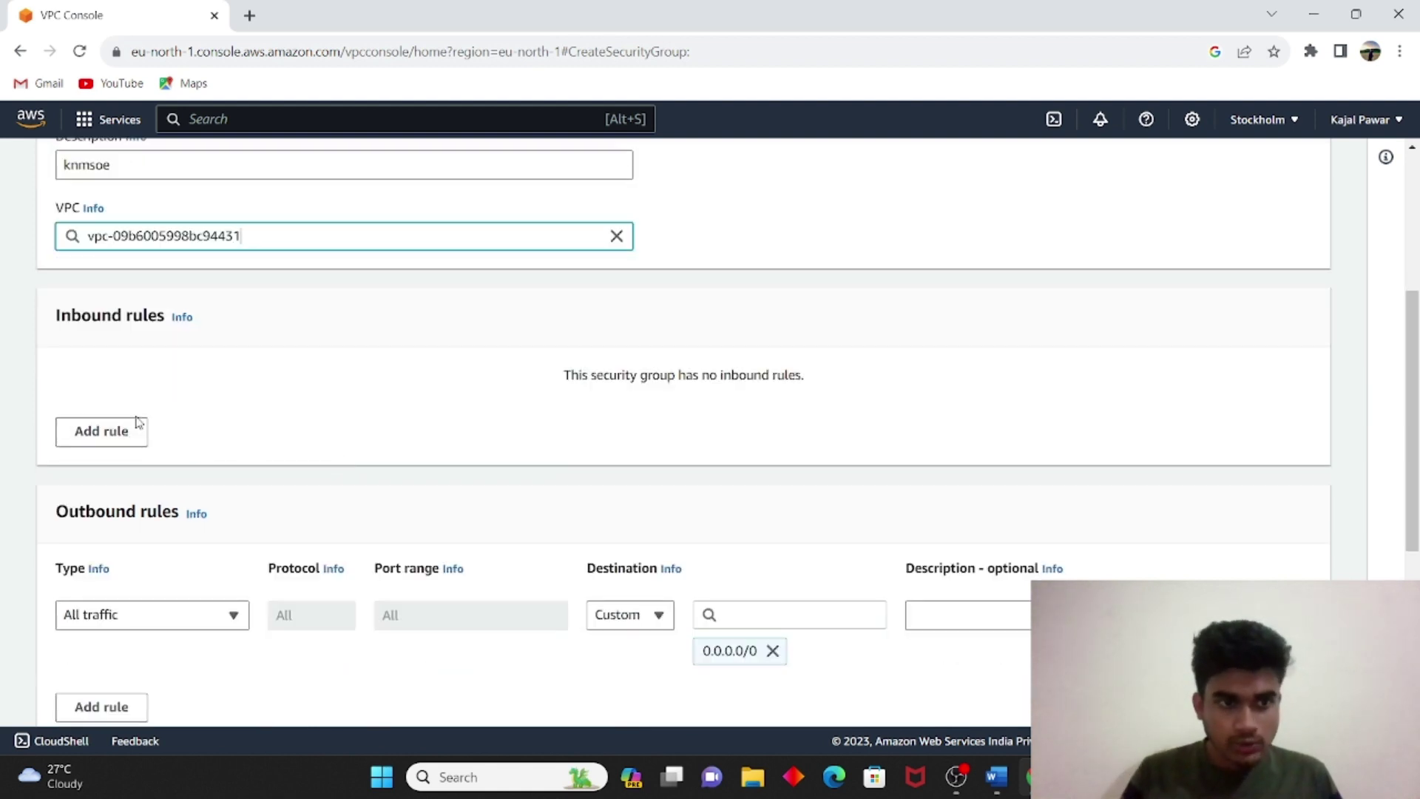
pyautogui.scroll(-1, 210, 378)
pyautogui.scroll(-2, 291, 443)
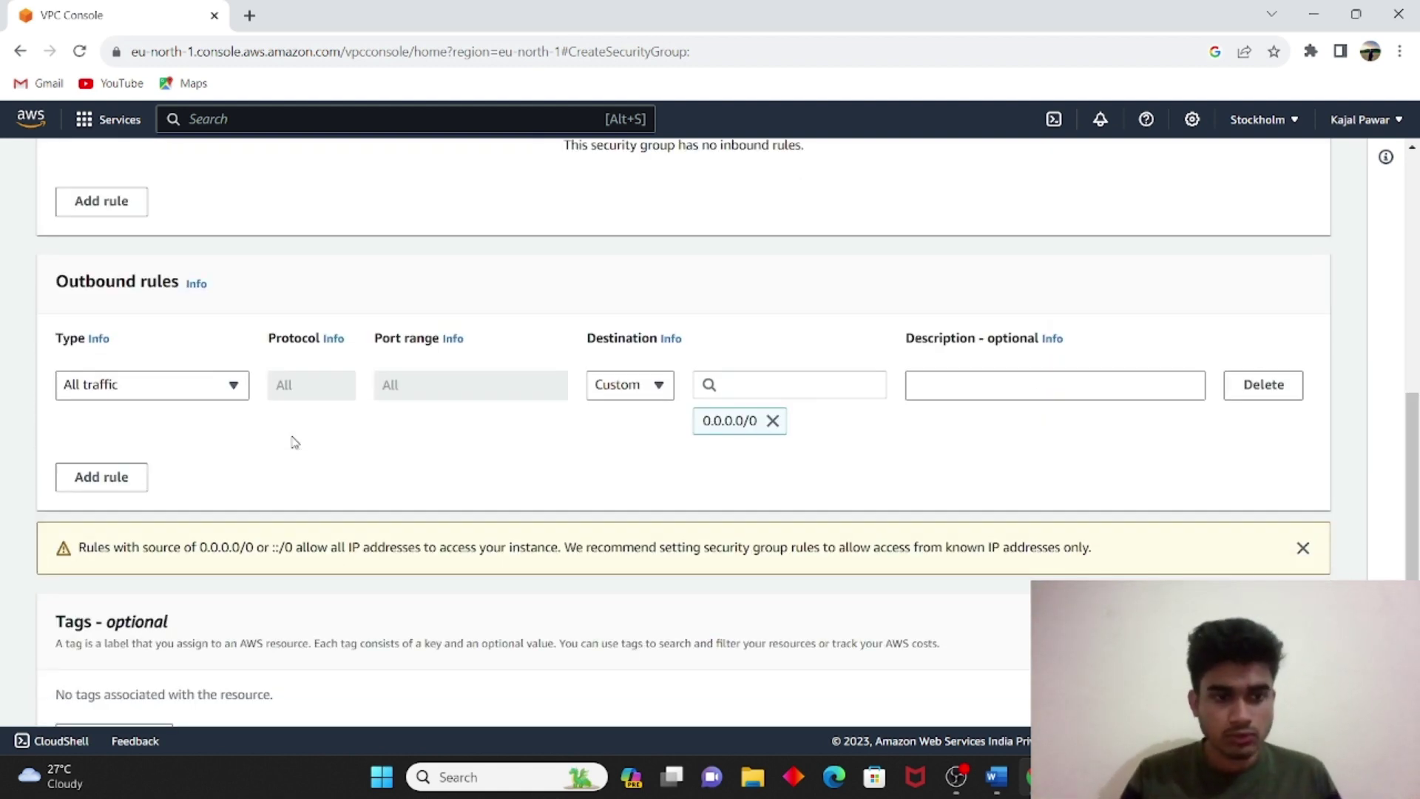
pyautogui.click(242, 387)
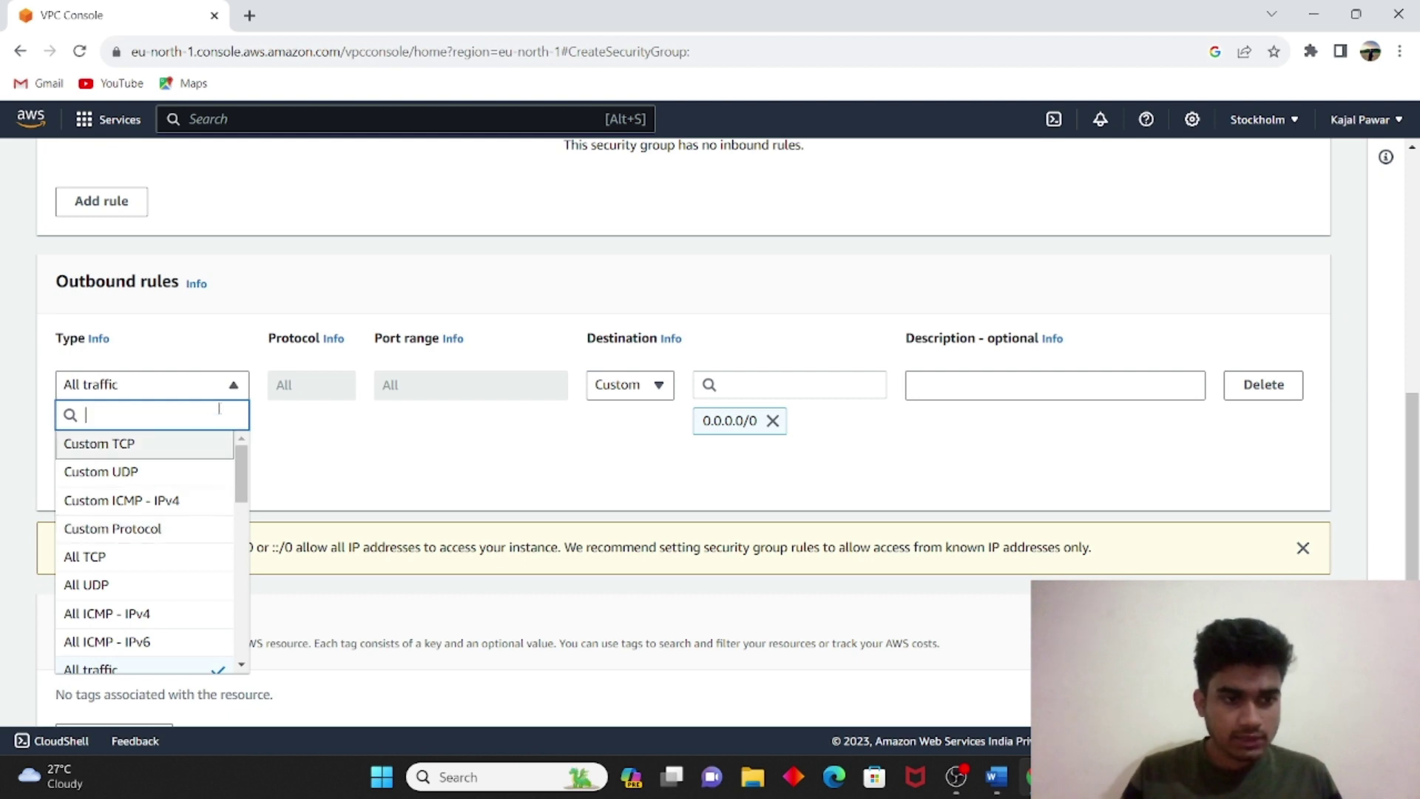
pyautogui.click(229, 390)
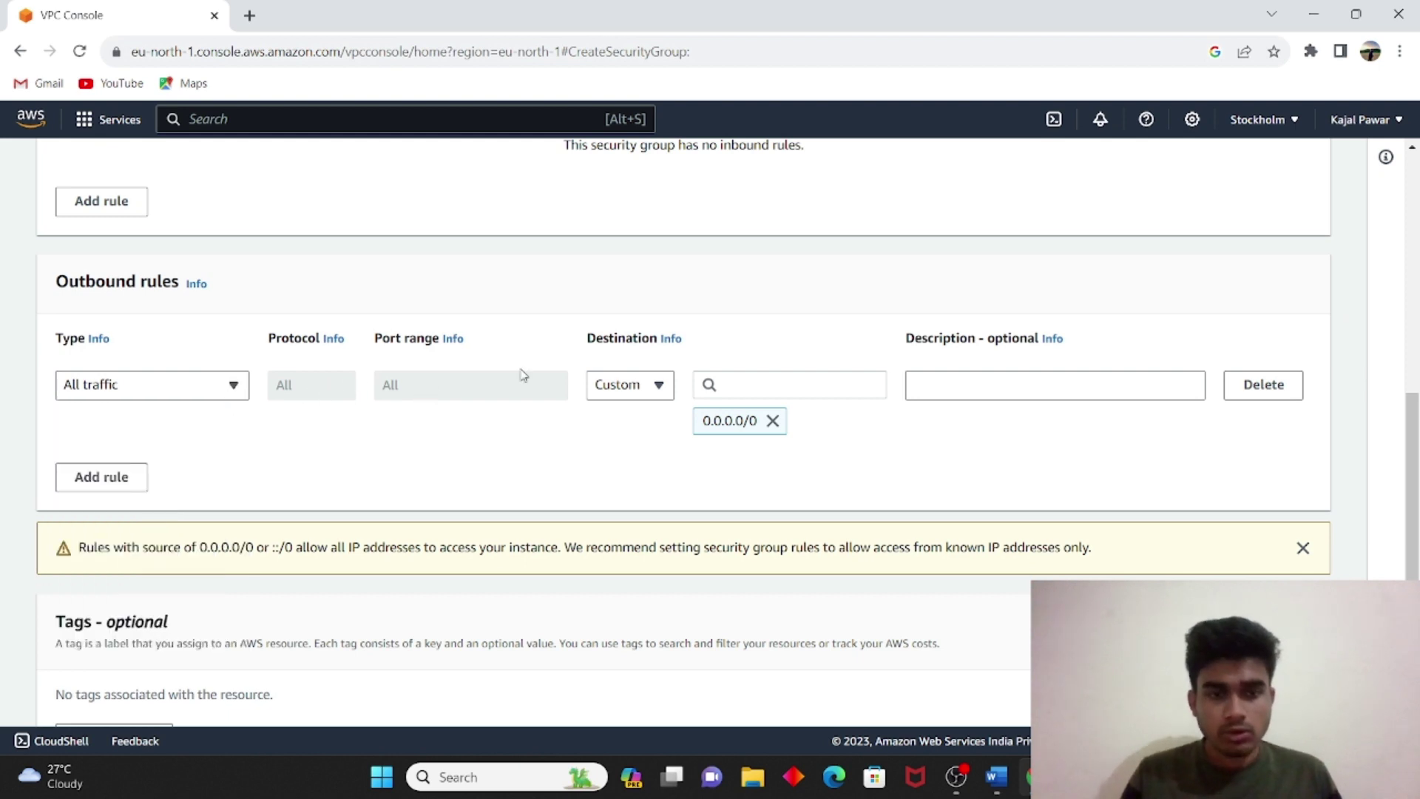
pyautogui.click(652, 384)
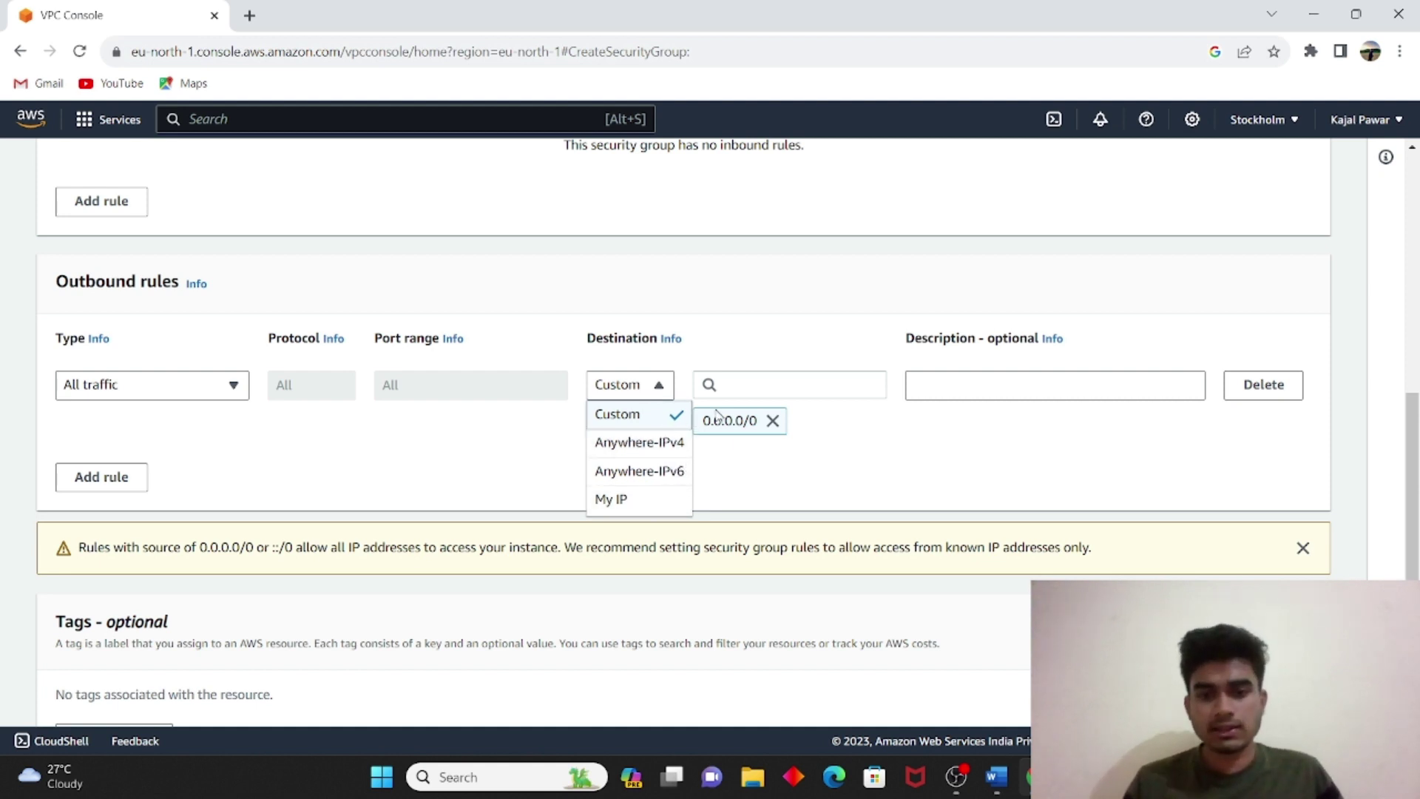
pyautogui.click(772, 420)
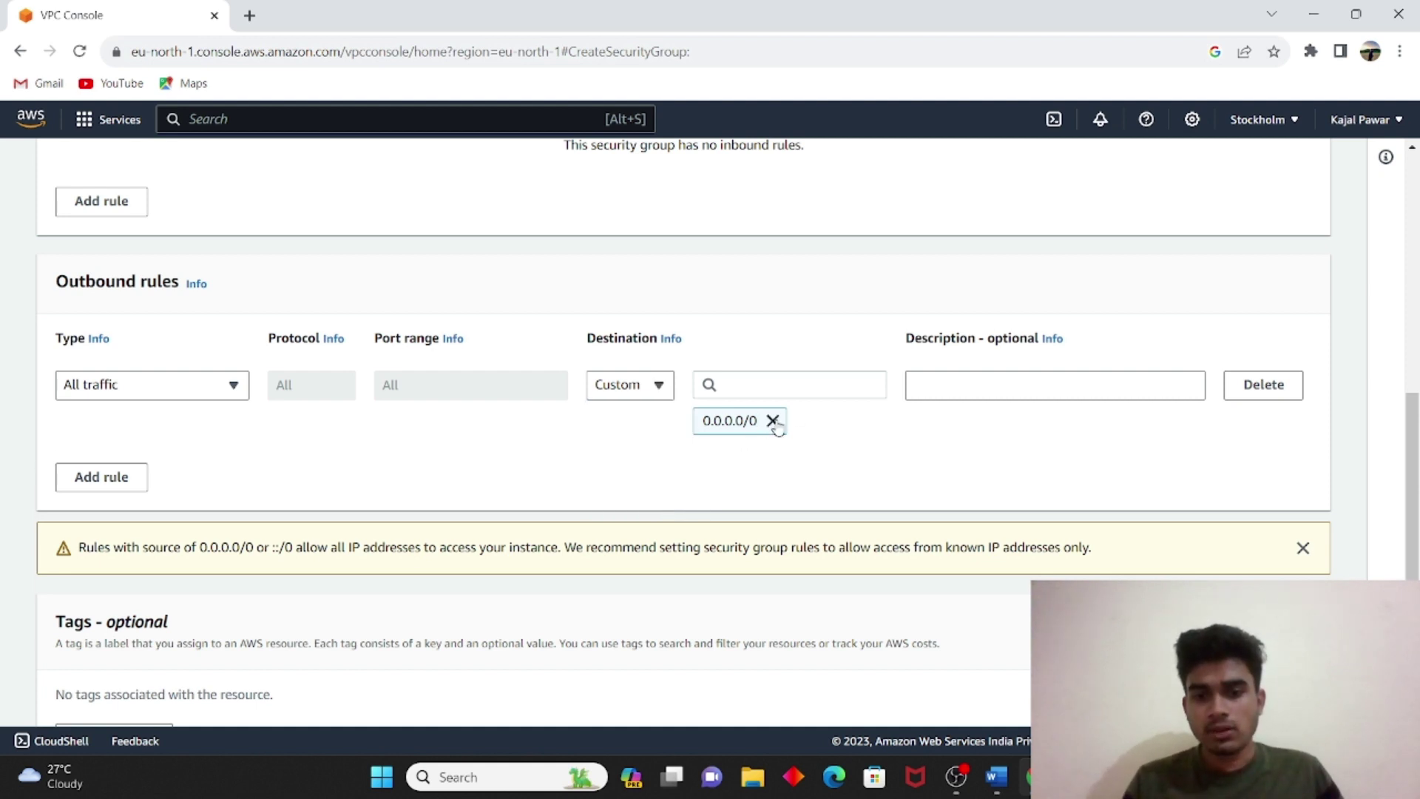
pyautogui.click(773, 420)
pyautogui.click(737, 384)
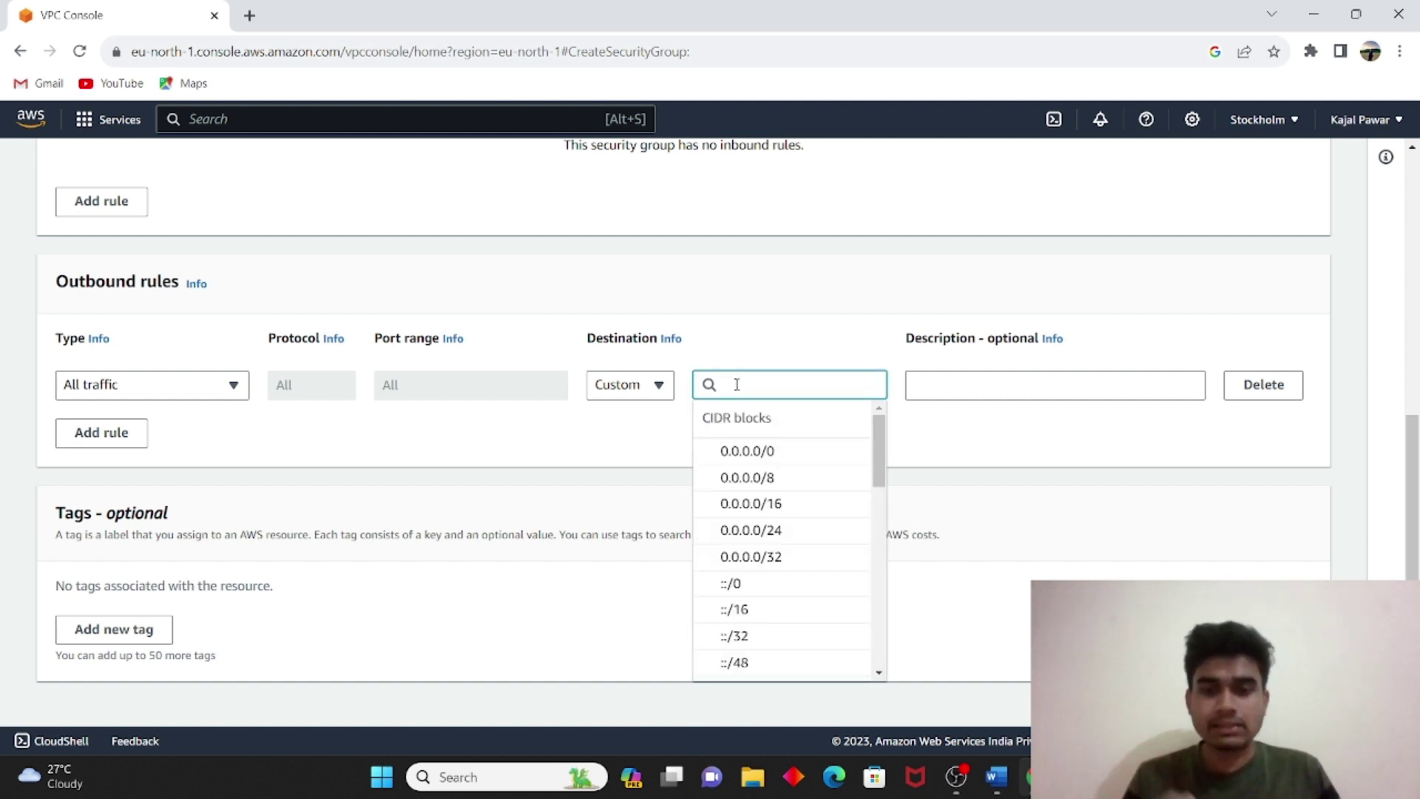
# Try Anywhere-IPv4 and My IP as the outbound rule's destination, and switch it back to Custom
pyautogui.click(668, 390)
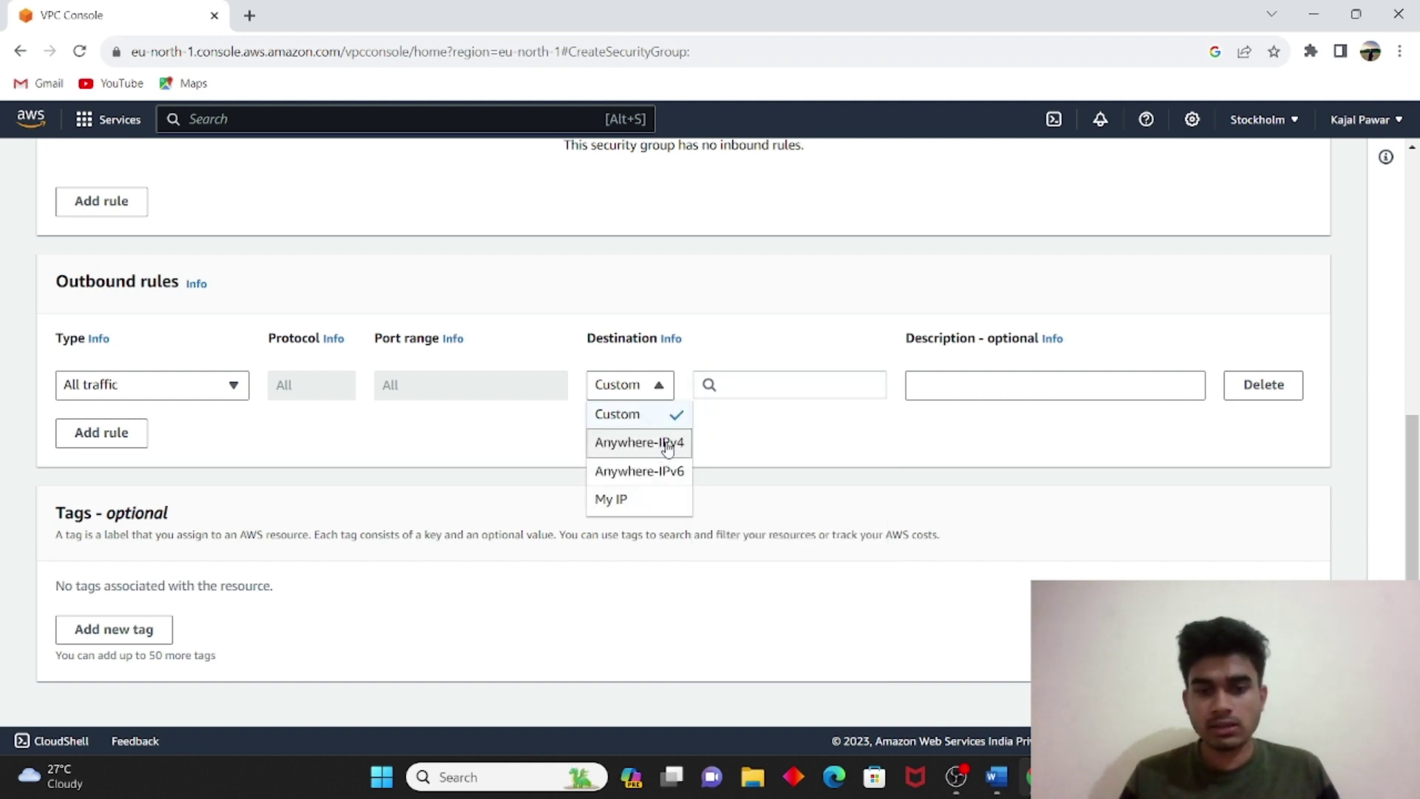
pyautogui.click(667, 444)
pyautogui.click(660, 386)
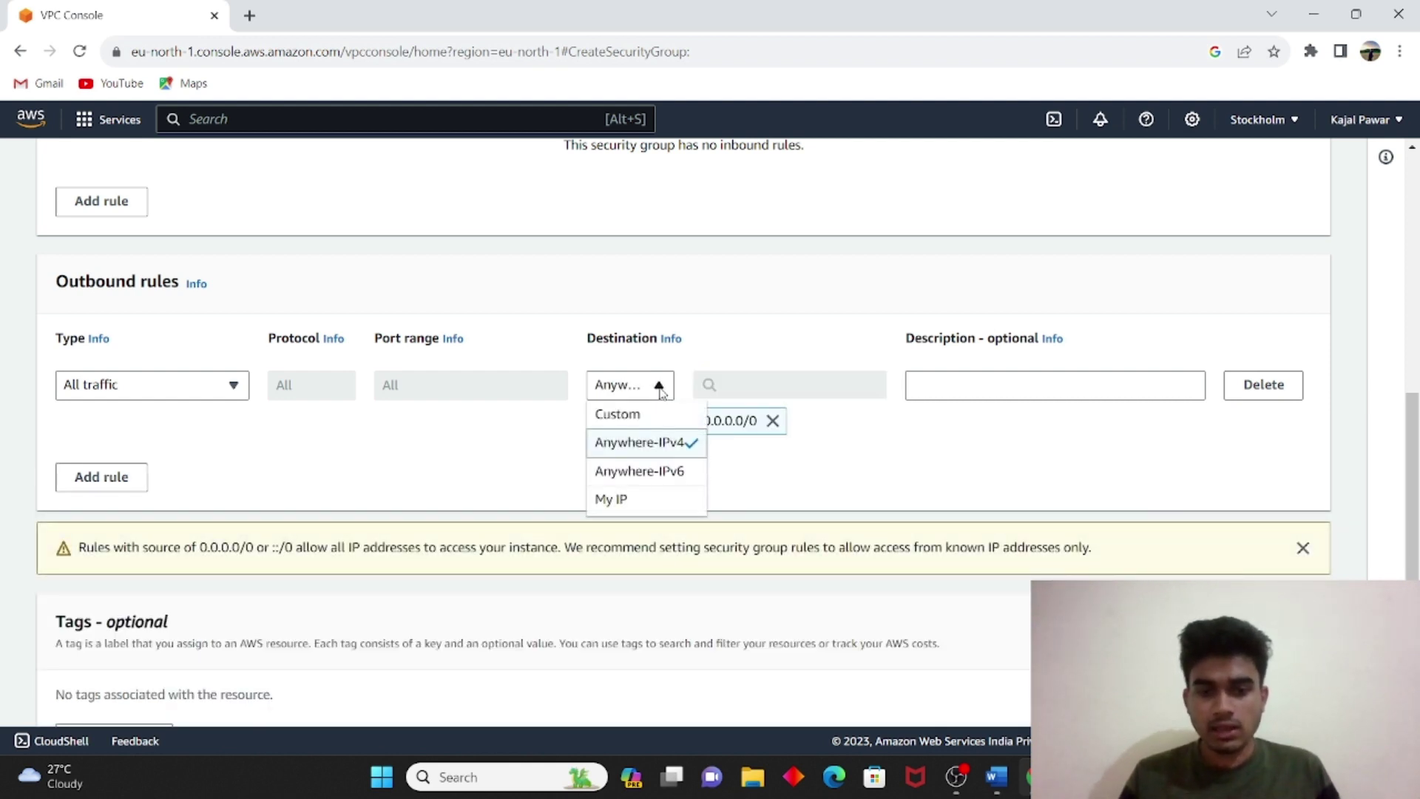
pyautogui.click(654, 501)
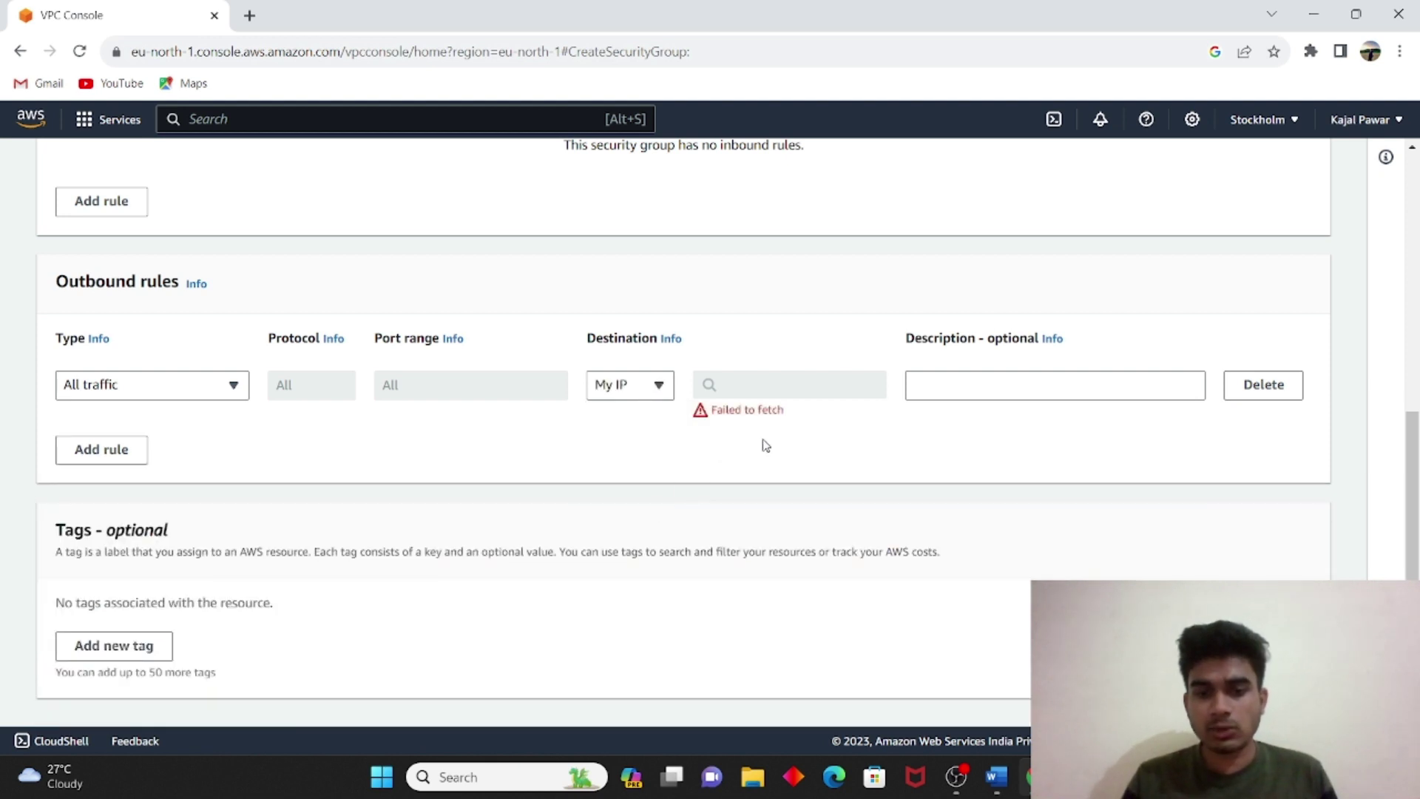
pyautogui.click(659, 387)
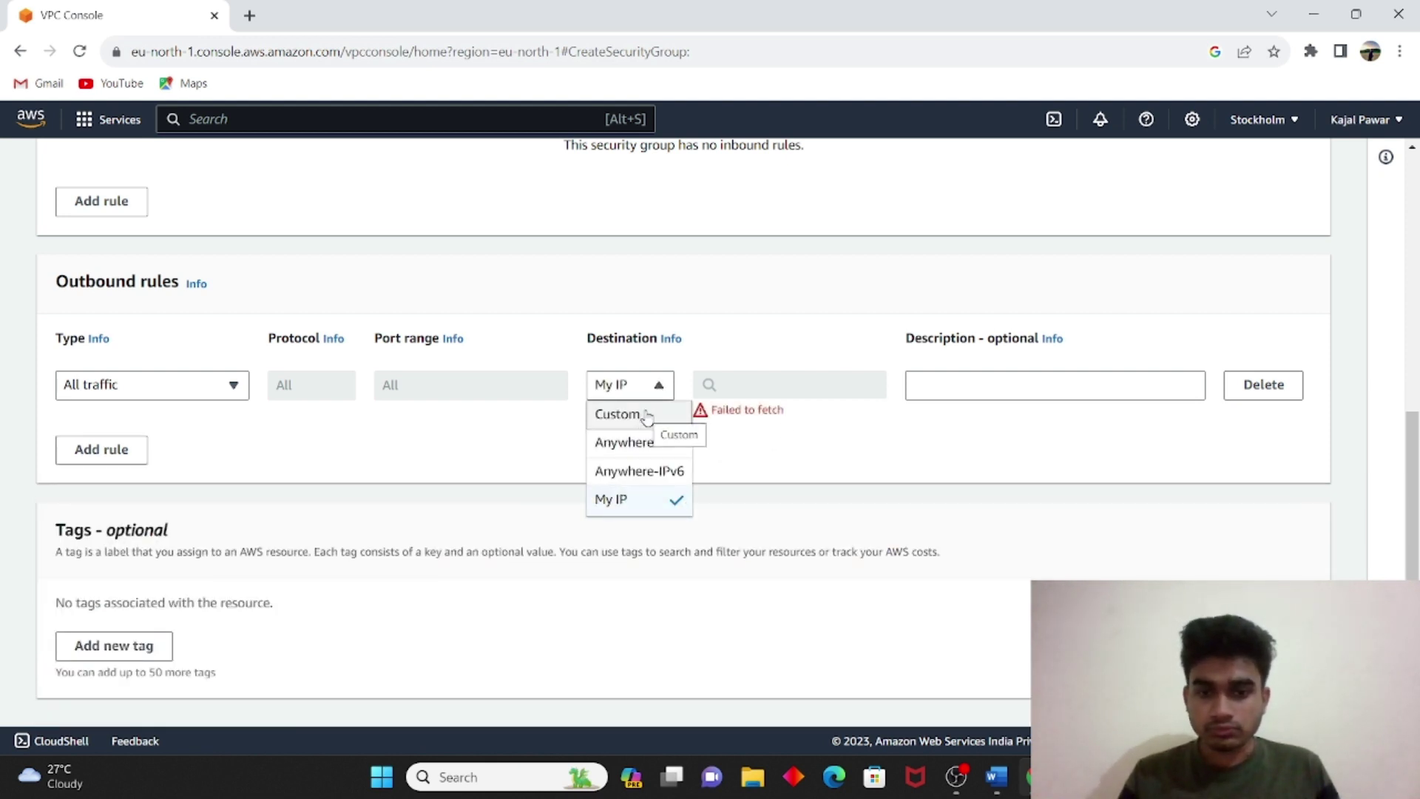
pyautogui.click(647, 414)
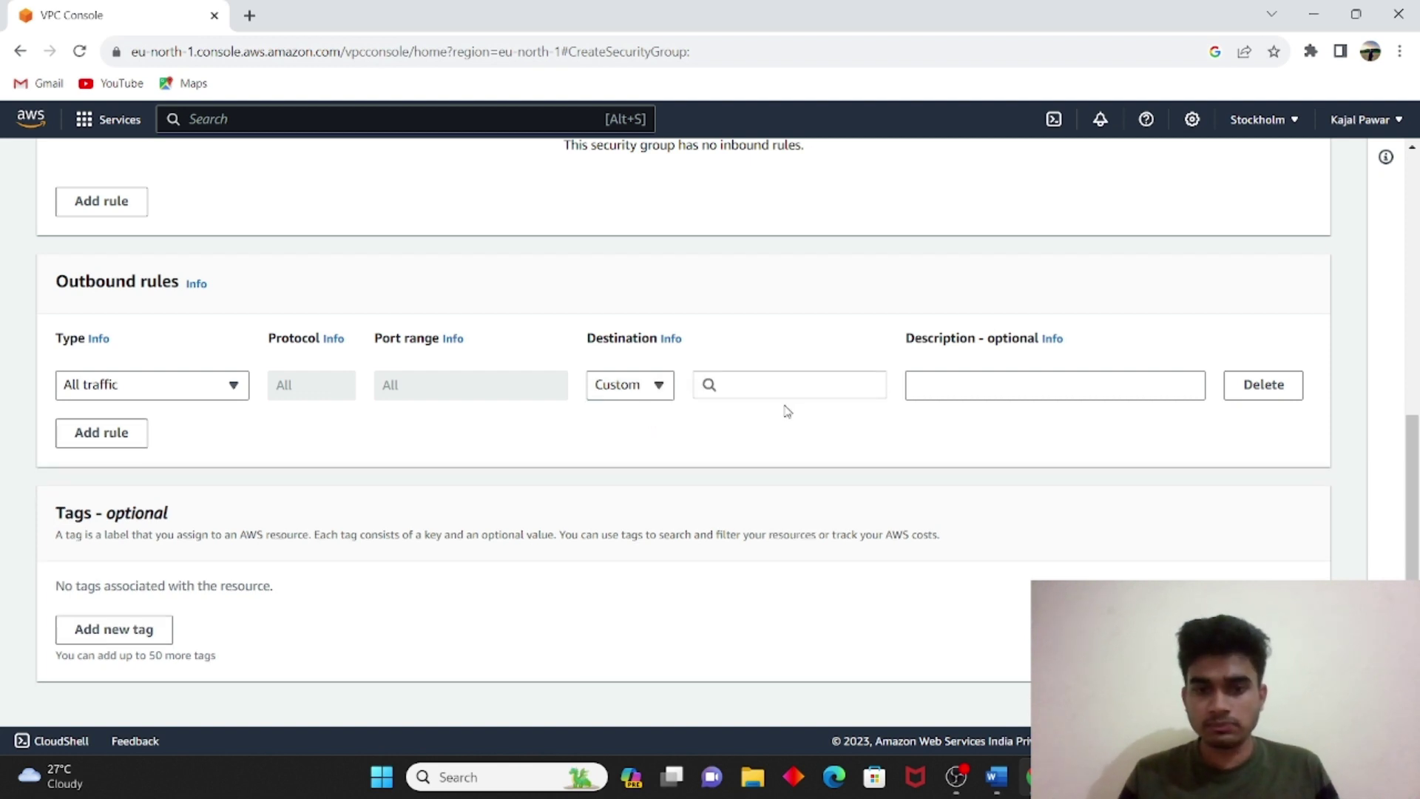
# Set the outbound rule's destination to Anywhere-IPv4 and its description to kngoerog
pyautogui.click(640, 388)
pyautogui.click(647, 446)
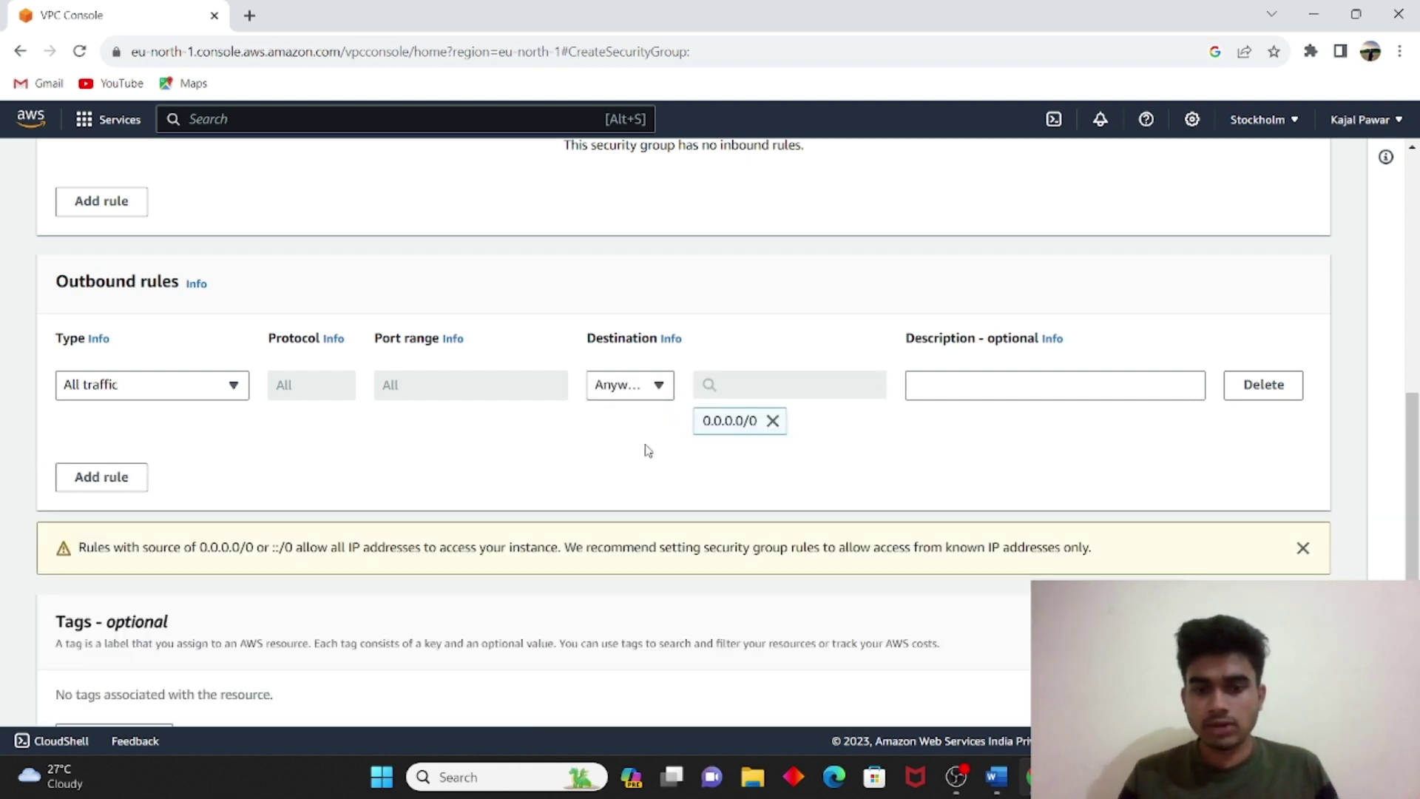
pyautogui.click(1022, 388)
pyautogui.write('khgoerog')
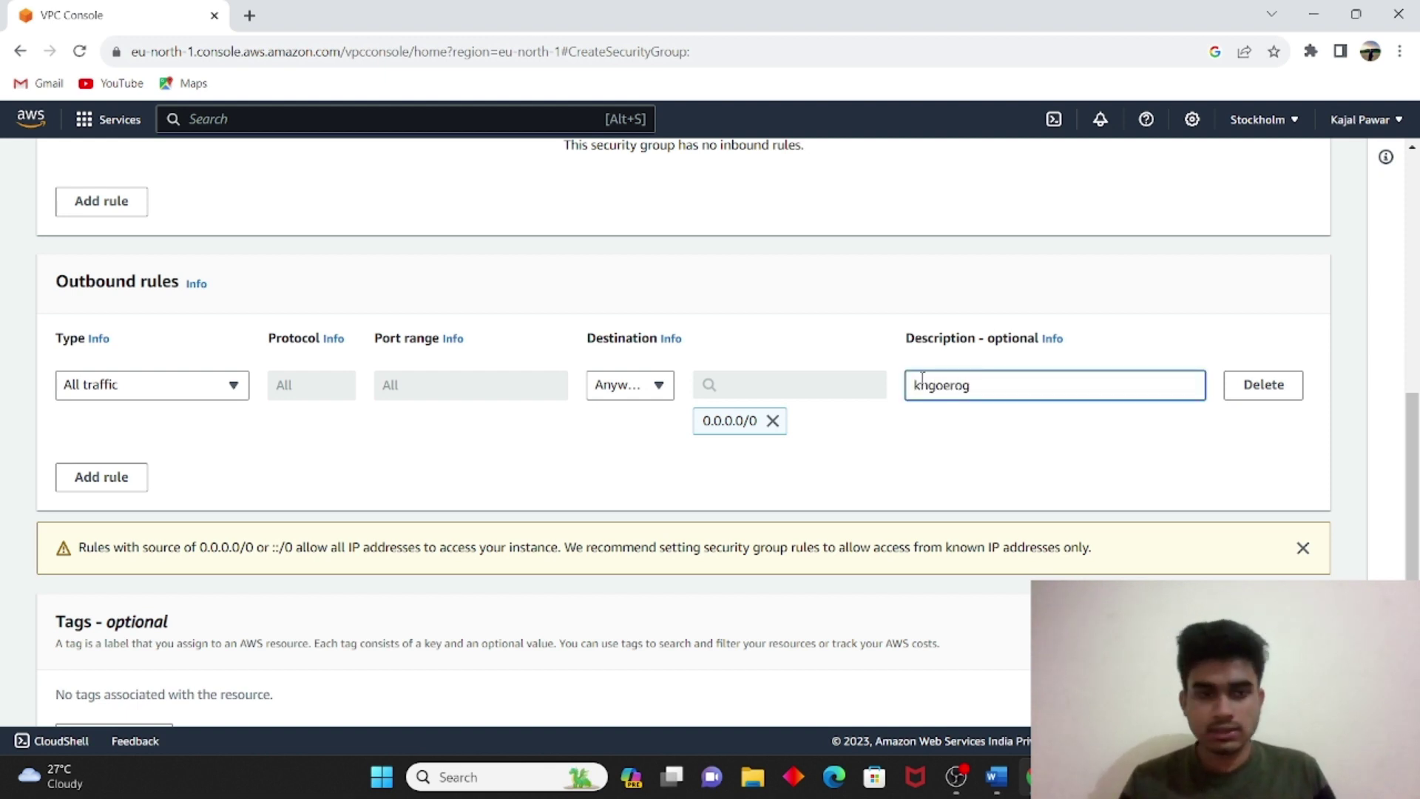
# Create the security group and review its details and inbound rules
pyautogui.scroll(-2, 922, 381)
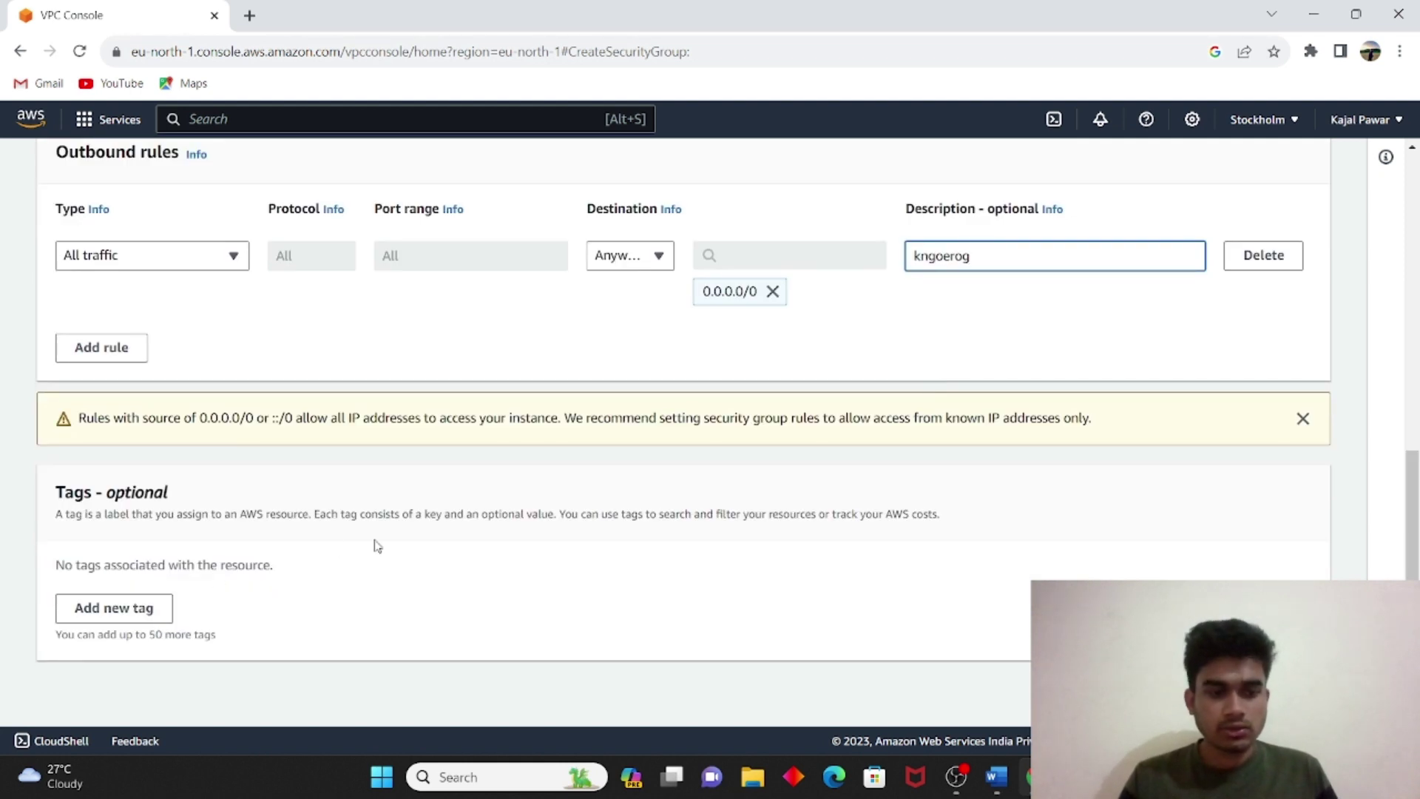
pyautogui.click(1251, 692)
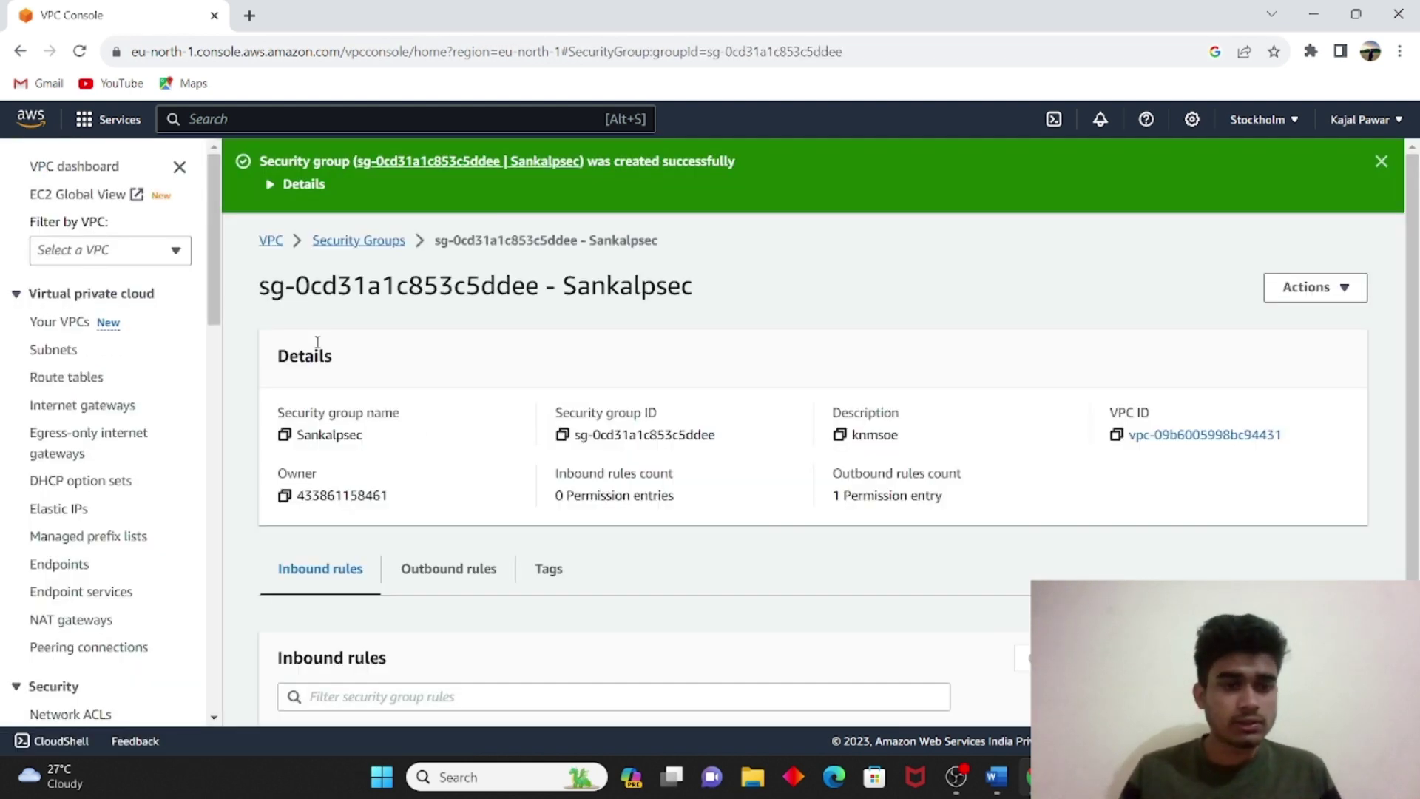
pyautogui.scroll(-1, 543, 599)
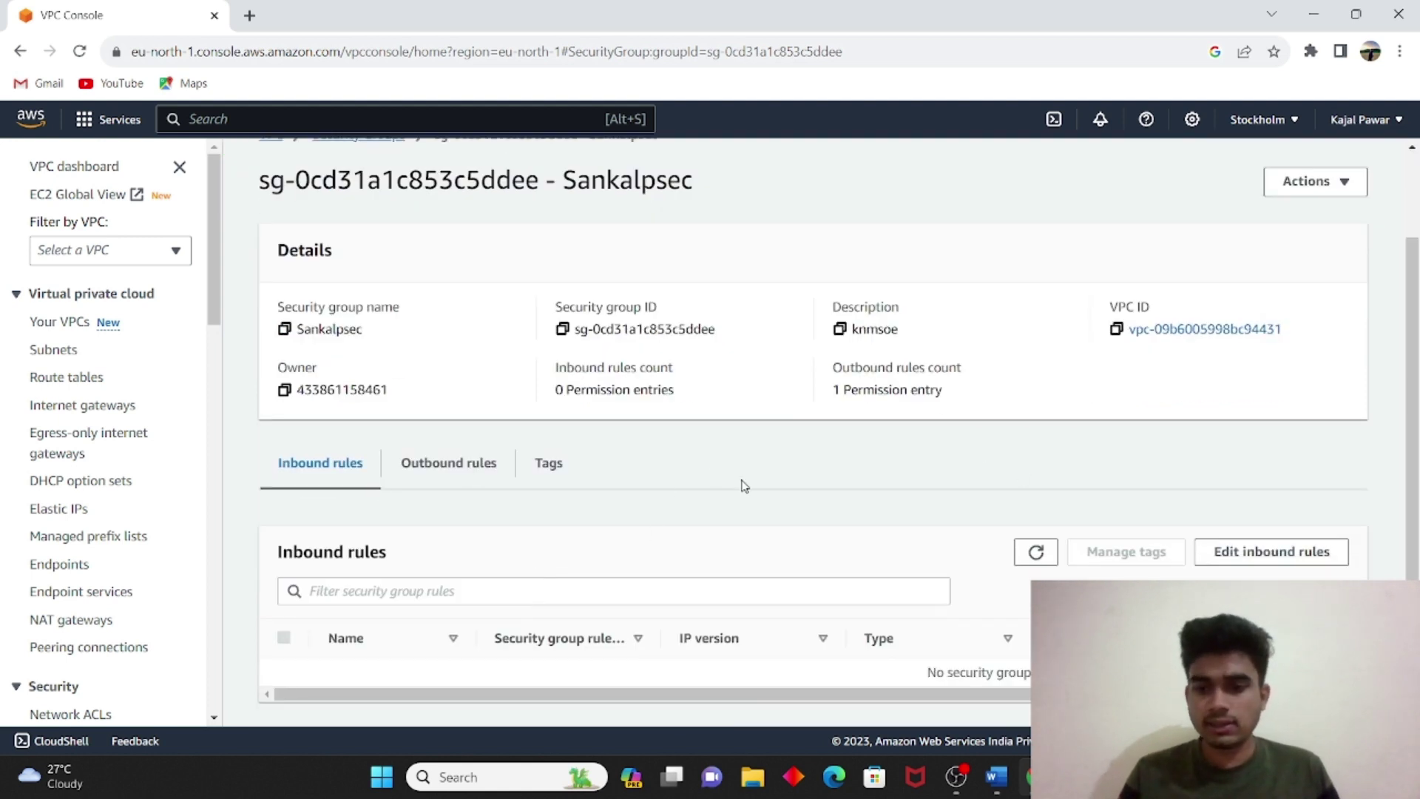
pyautogui.scroll(1, 744, 486)
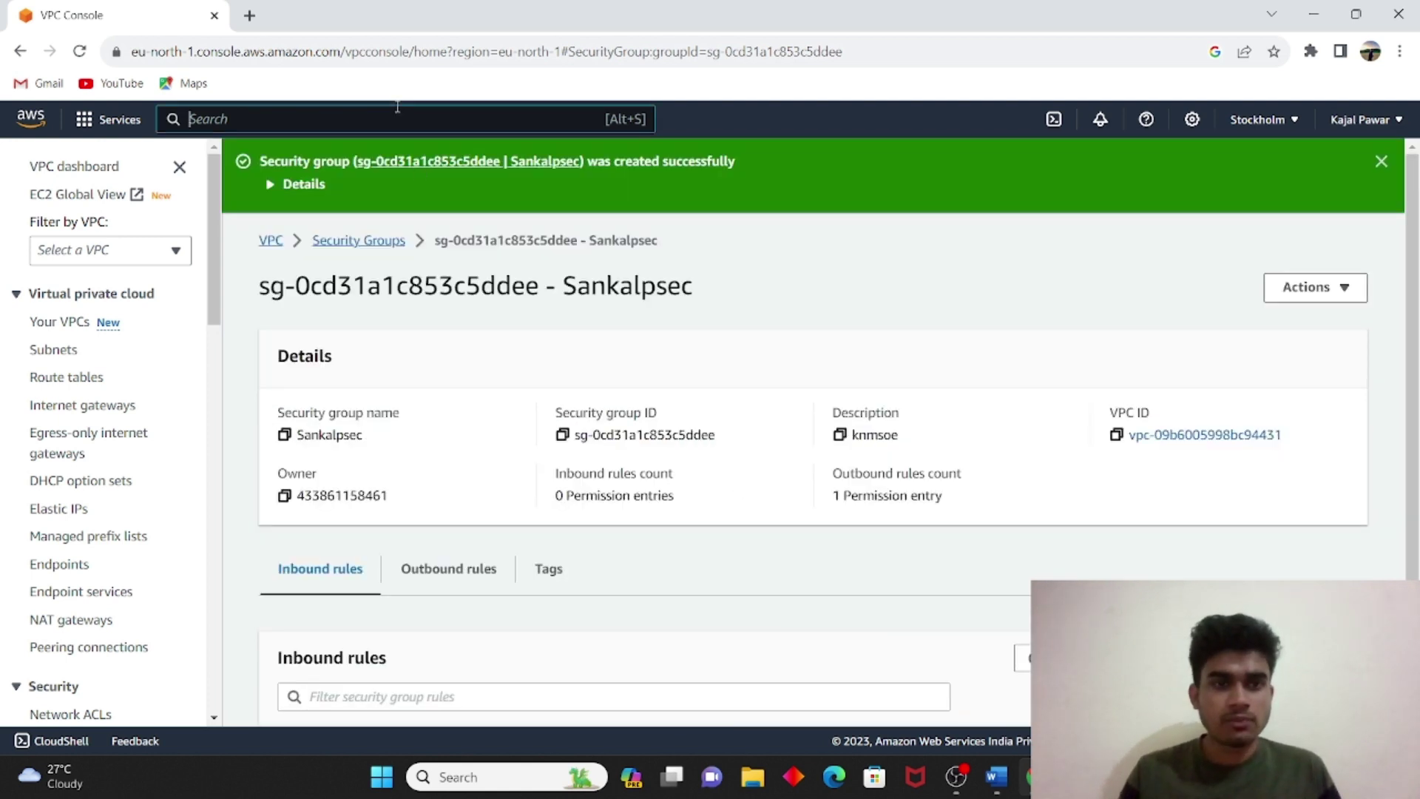
# Search for Ec2, open the EC2 service, and start launching a new instance
pyautogui.write('Ec2')
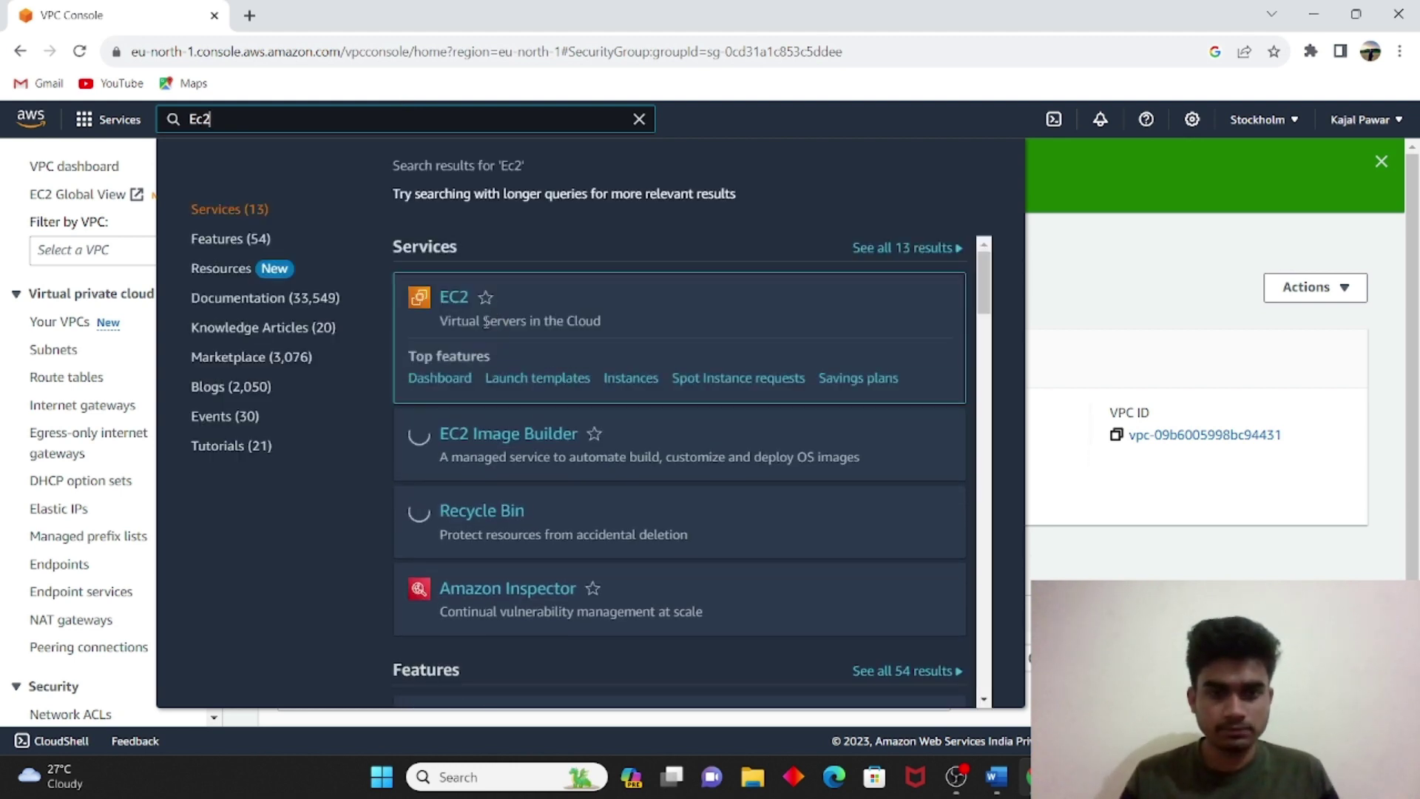
pyautogui.click(452, 299)
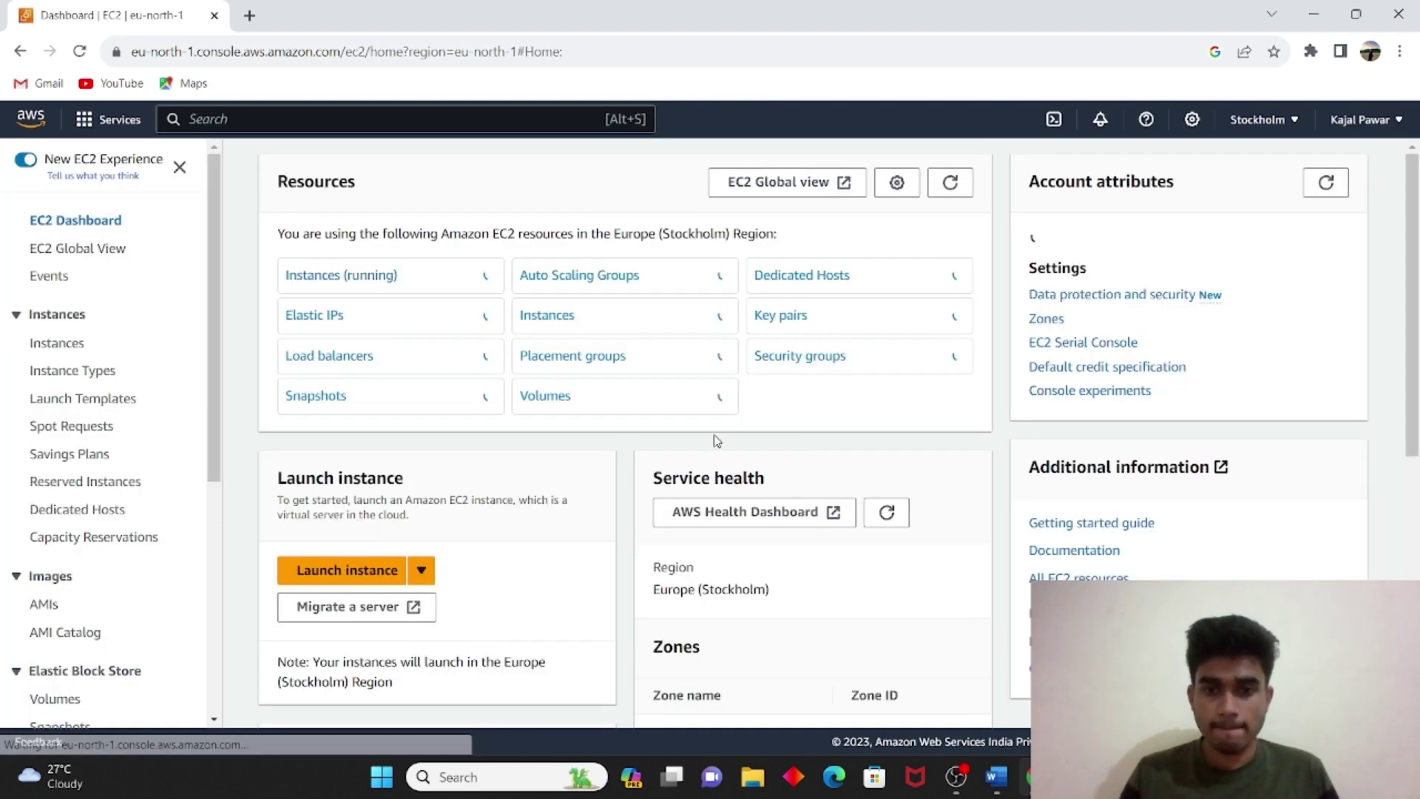
pyautogui.click(368, 574)
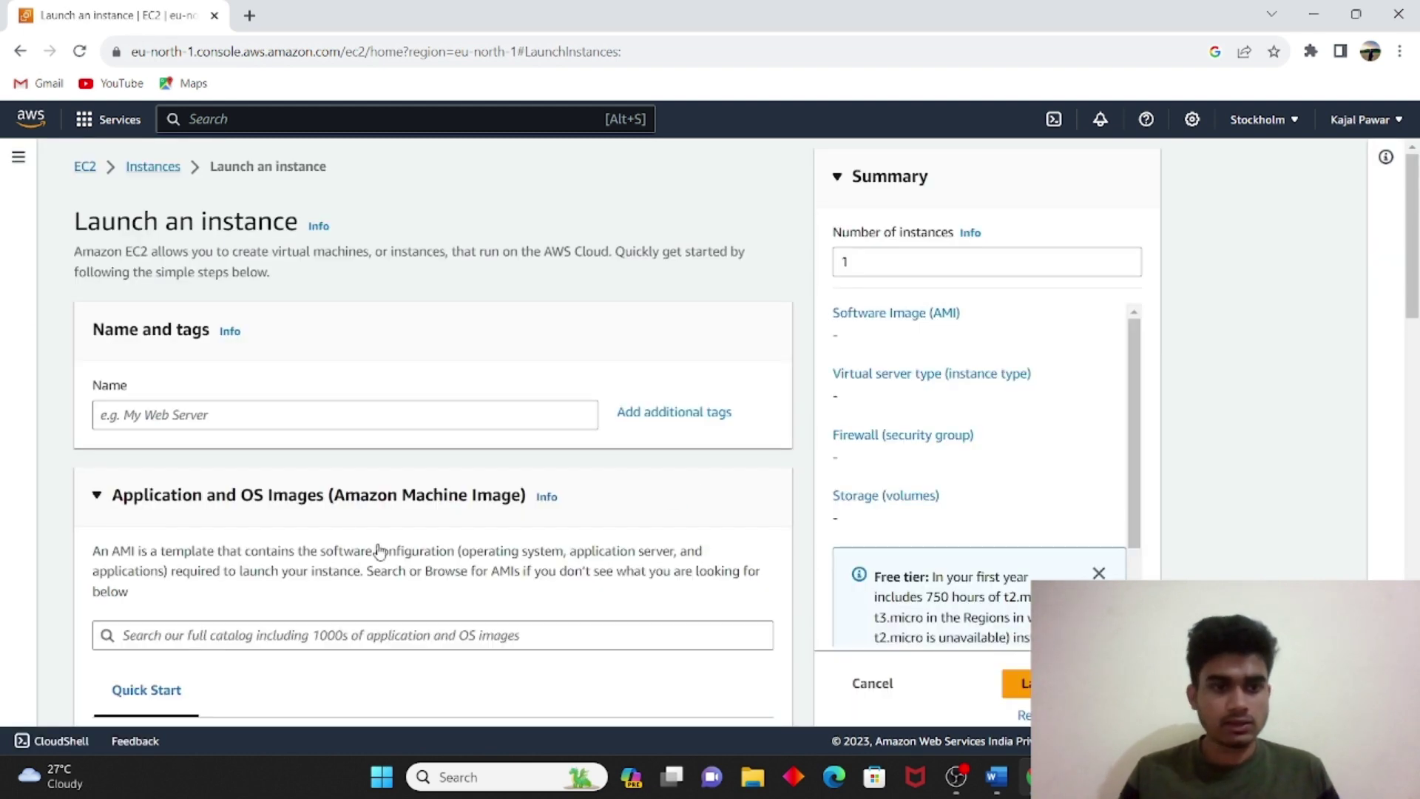
# Name the new instance Private cloud Ec2 and choose Windows as its operating system image
pyautogui.click(313, 424)
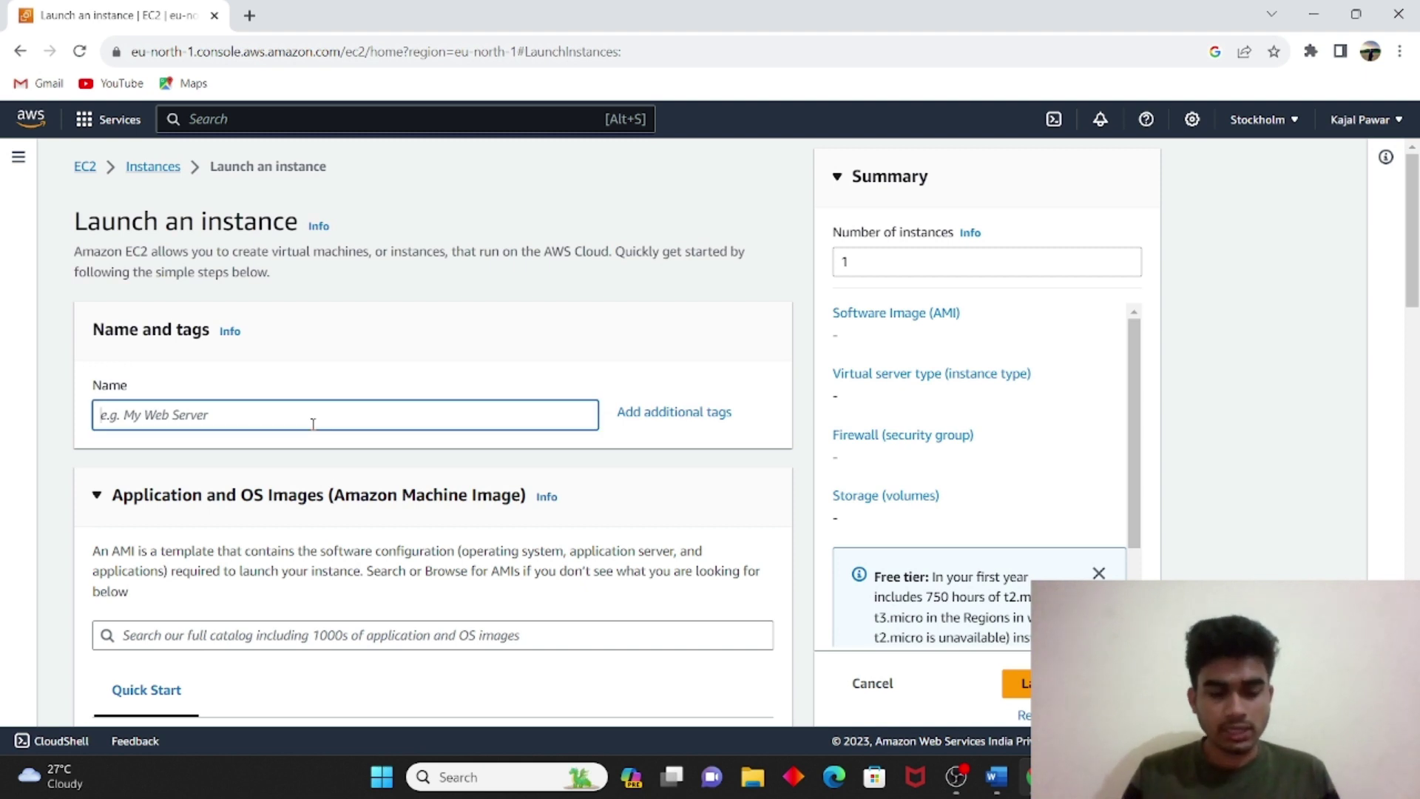
pyautogui.write('PR')
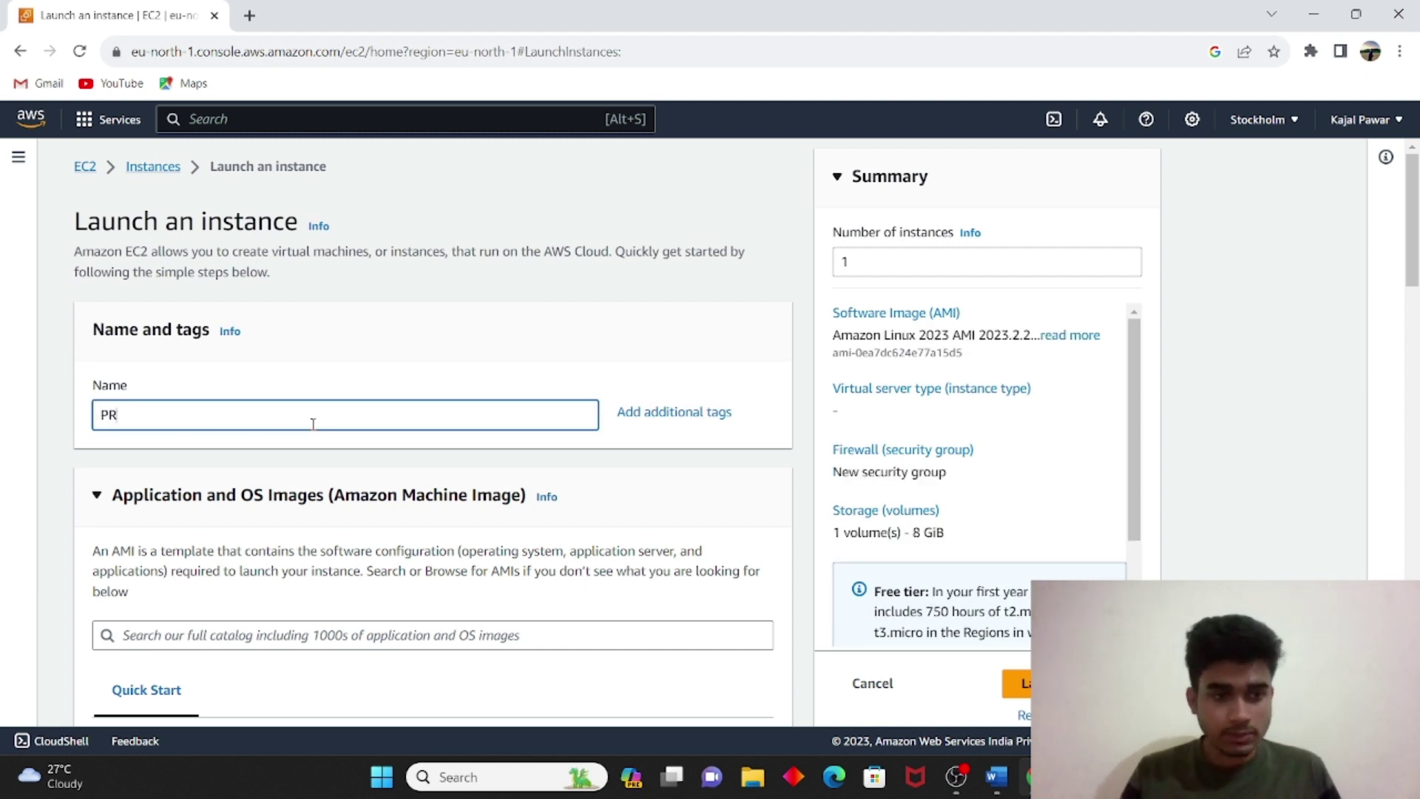
pyautogui.press('BackSpace')
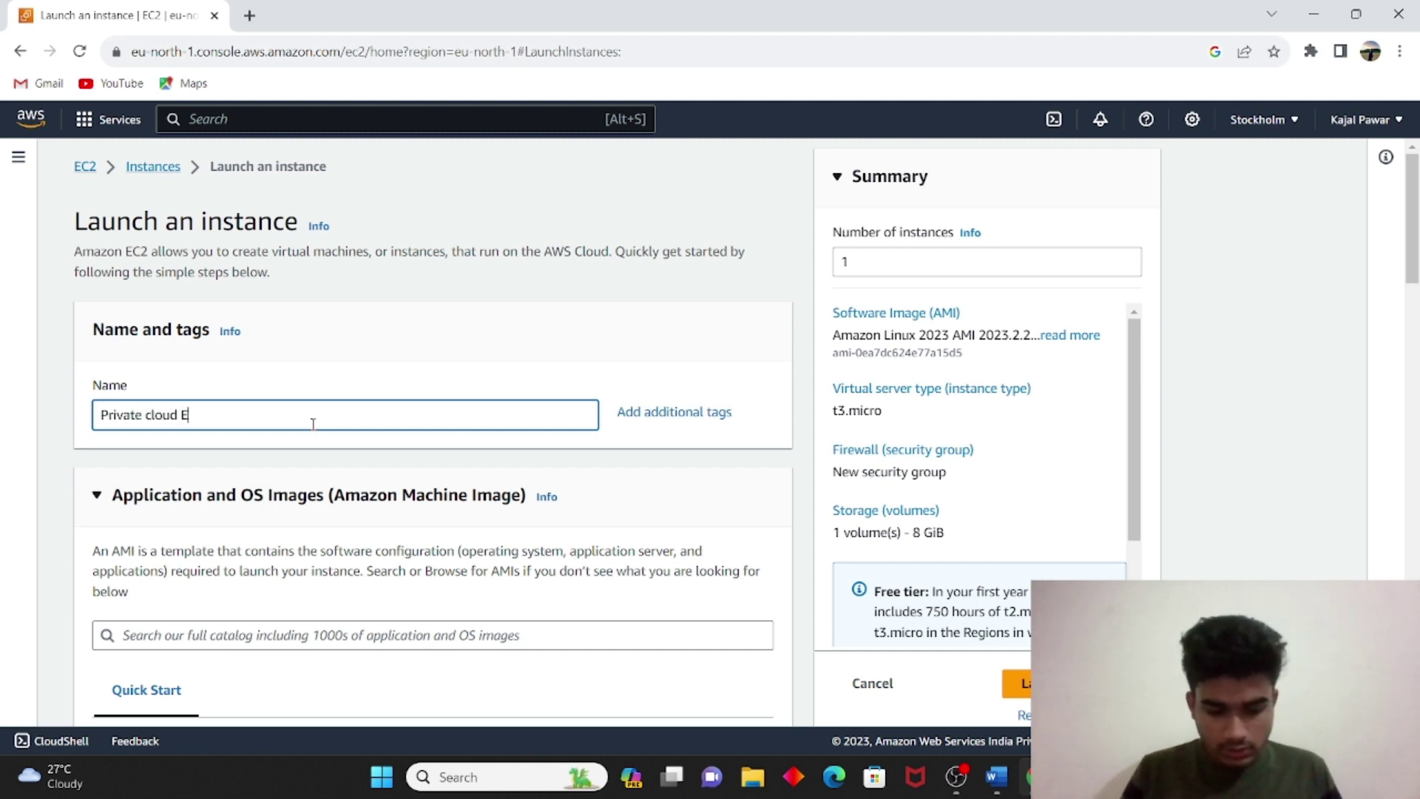
pyautogui.scroll(-3, 313, 423)
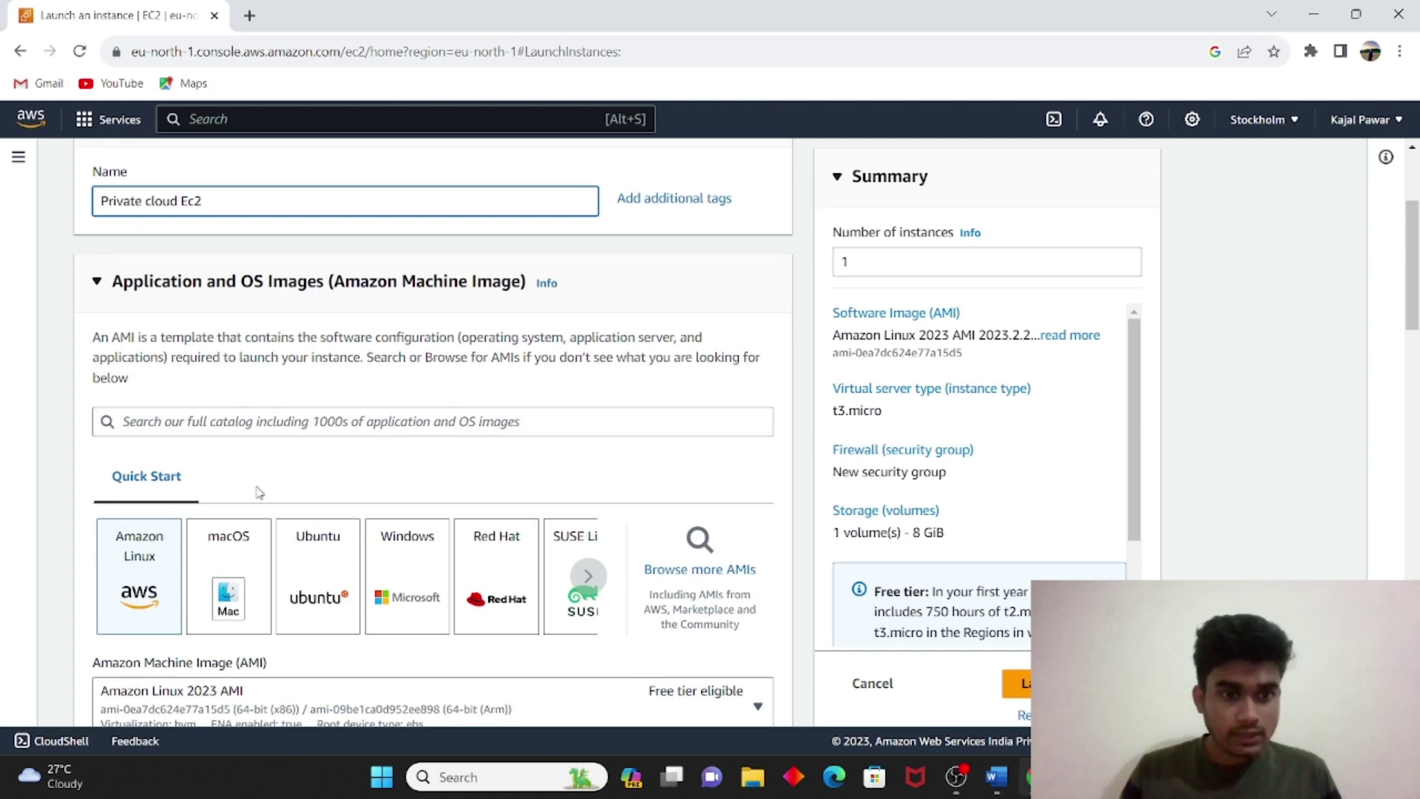
pyautogui.click(388, 588)
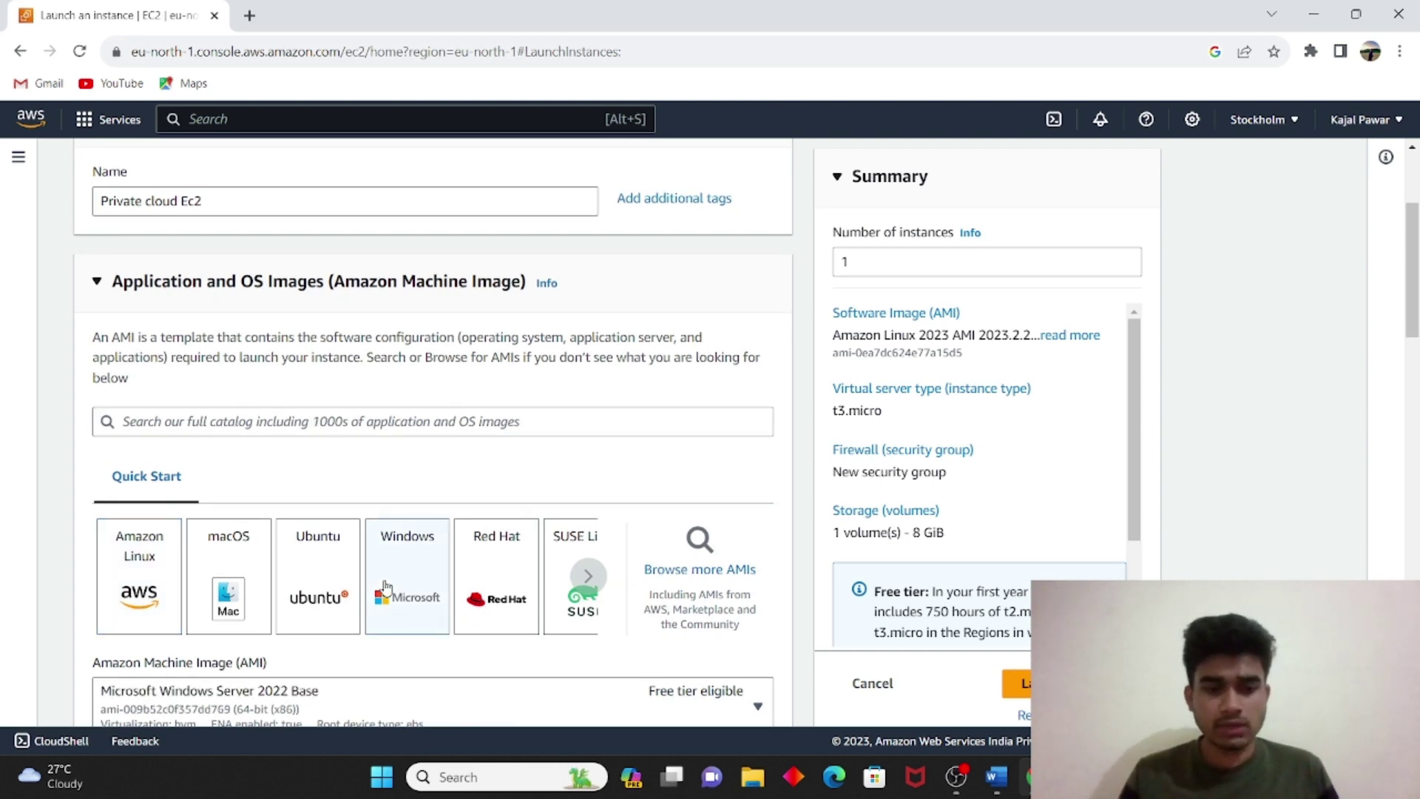
# Create an RSA key pair named Sankalpkey in .pem format for logging in to the instance
pyautogui.scroll(-5, 416, 512)
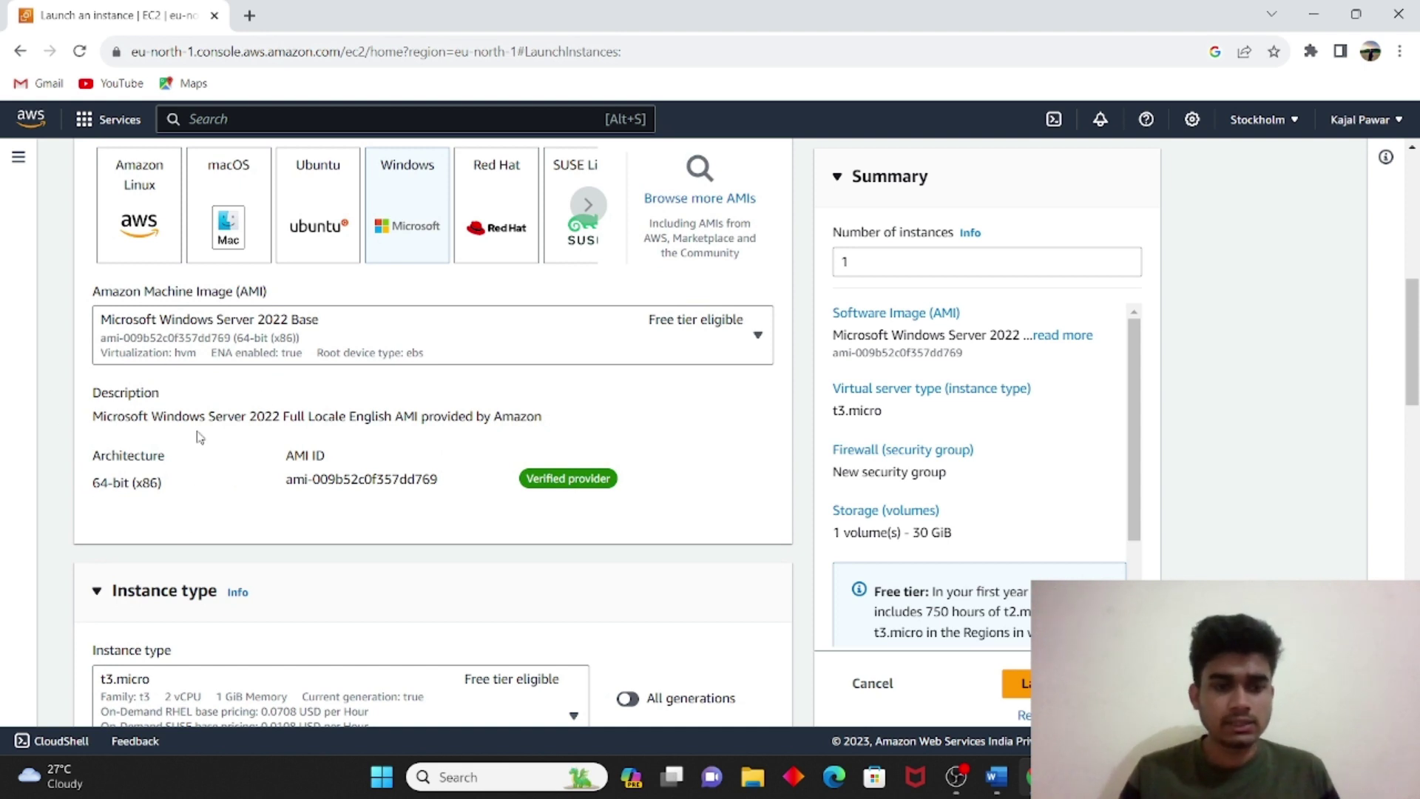
pyautogui.scroll(-1, 311, 483)
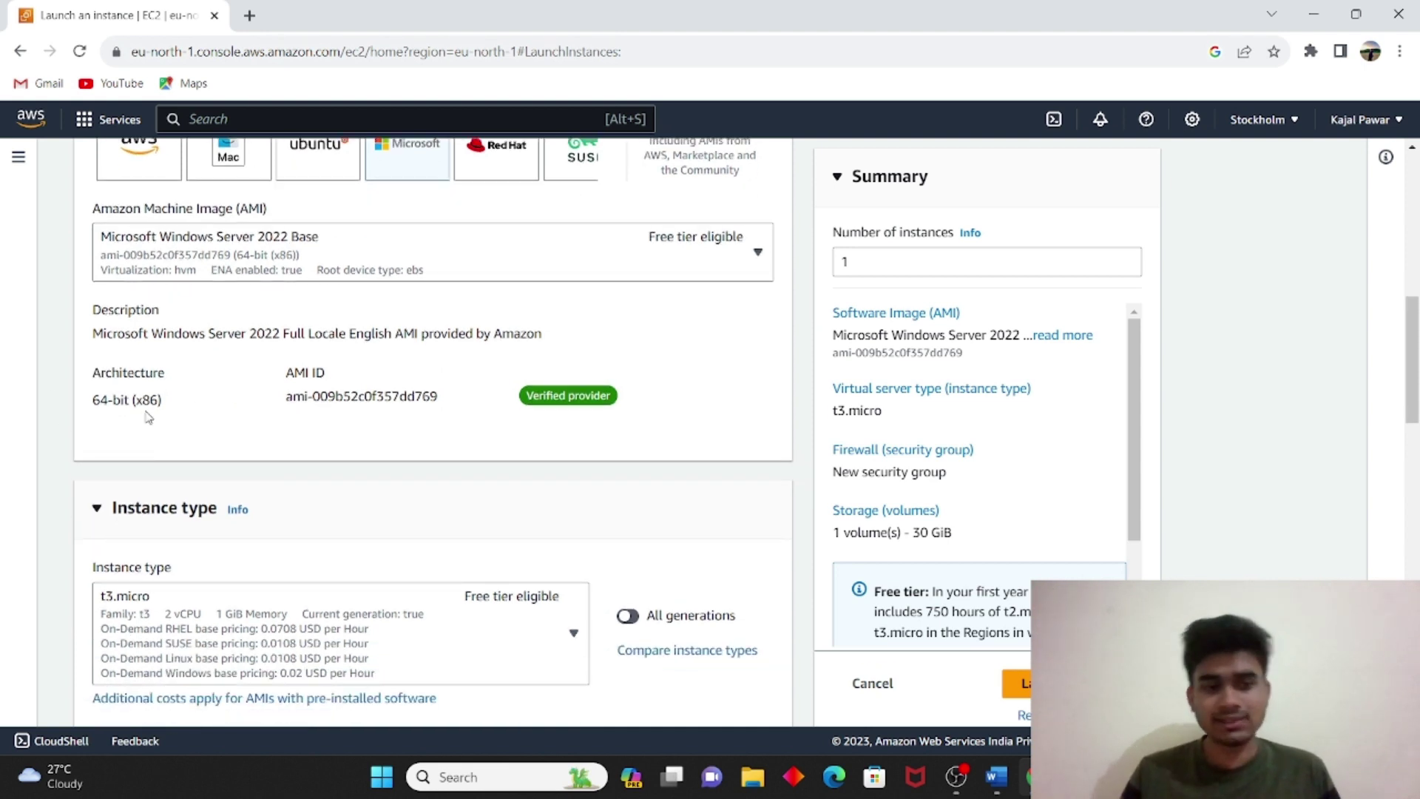
pyautogui.scroll(-3, 325, 390)
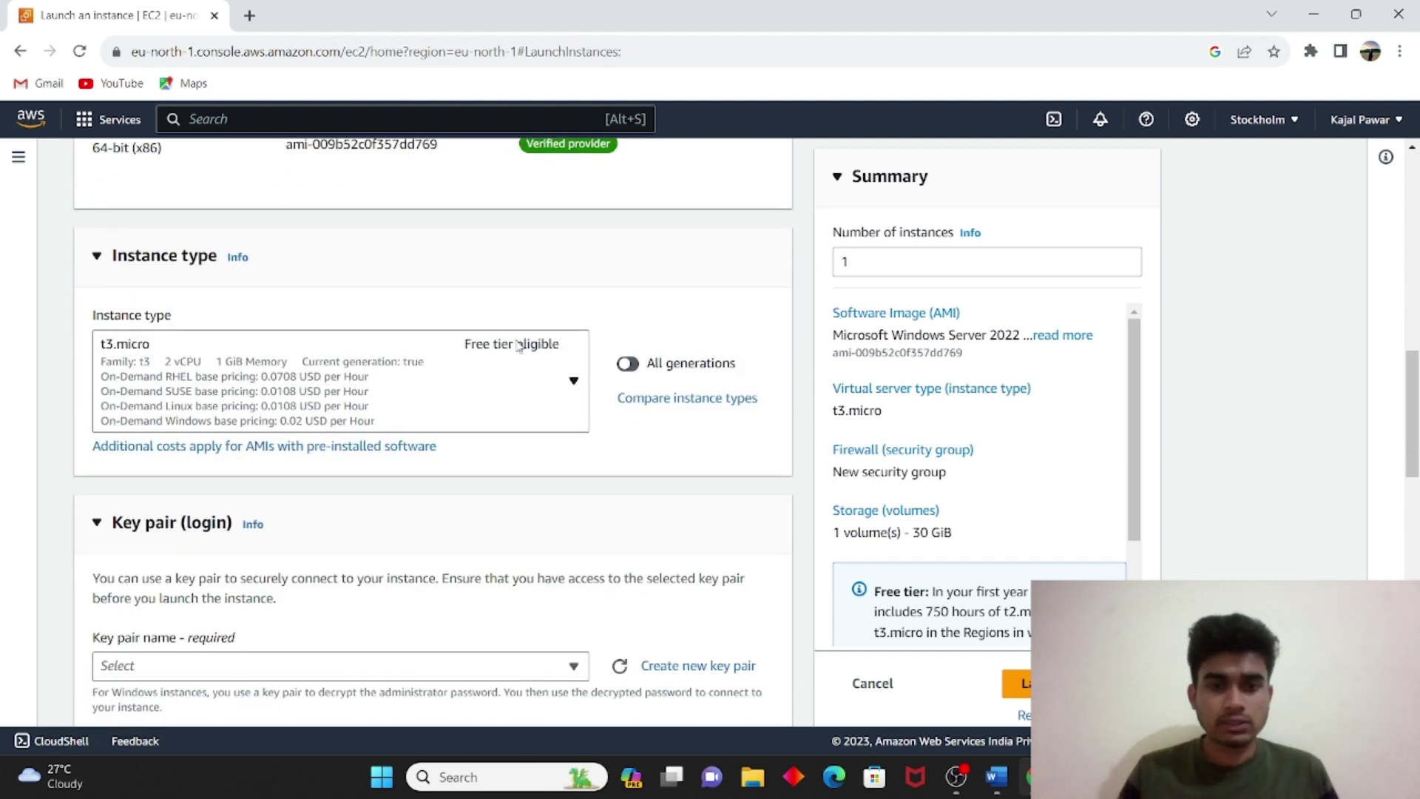
pyautogui.scroll(-2, 344, 433)
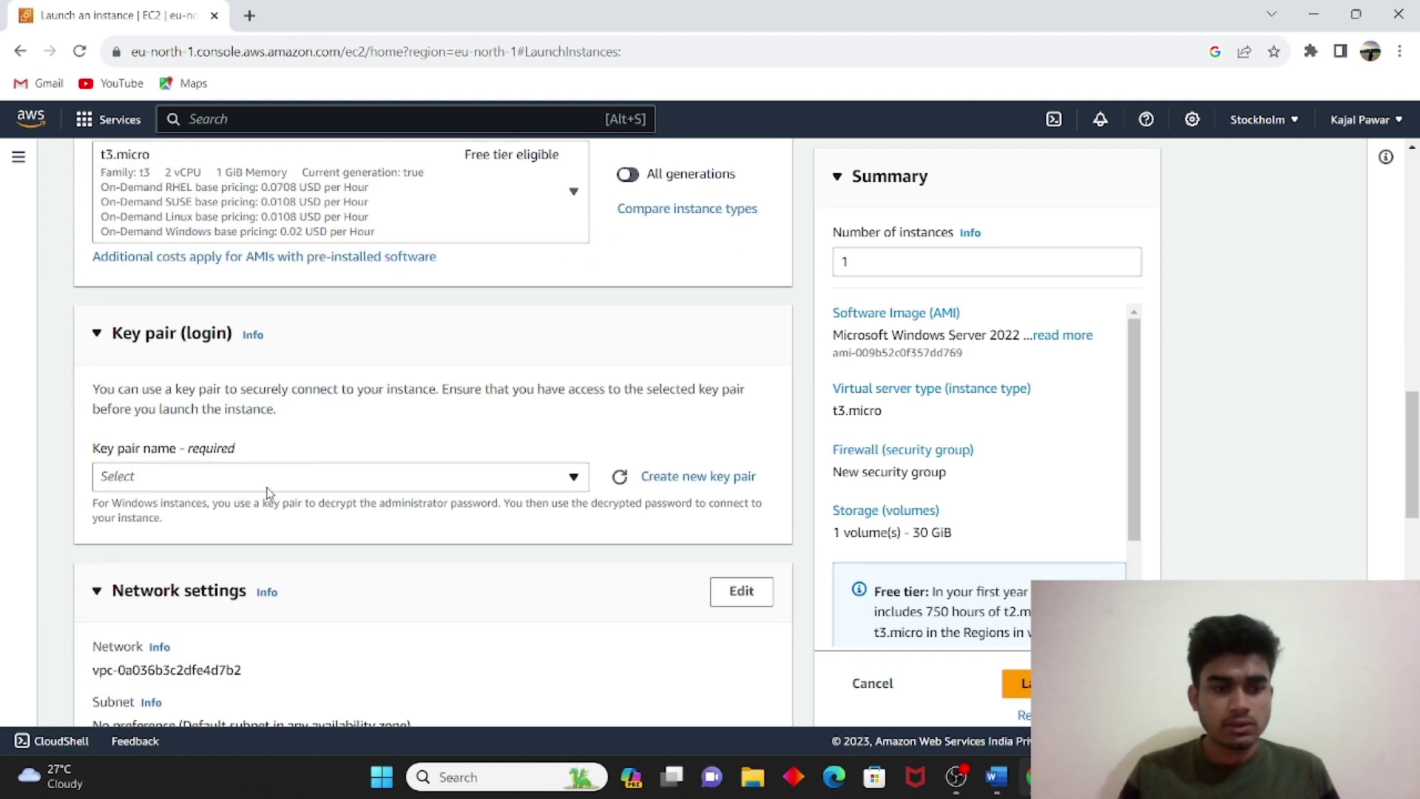
pyautogui.click(656, 476)
pyautogui.click(600, 279)
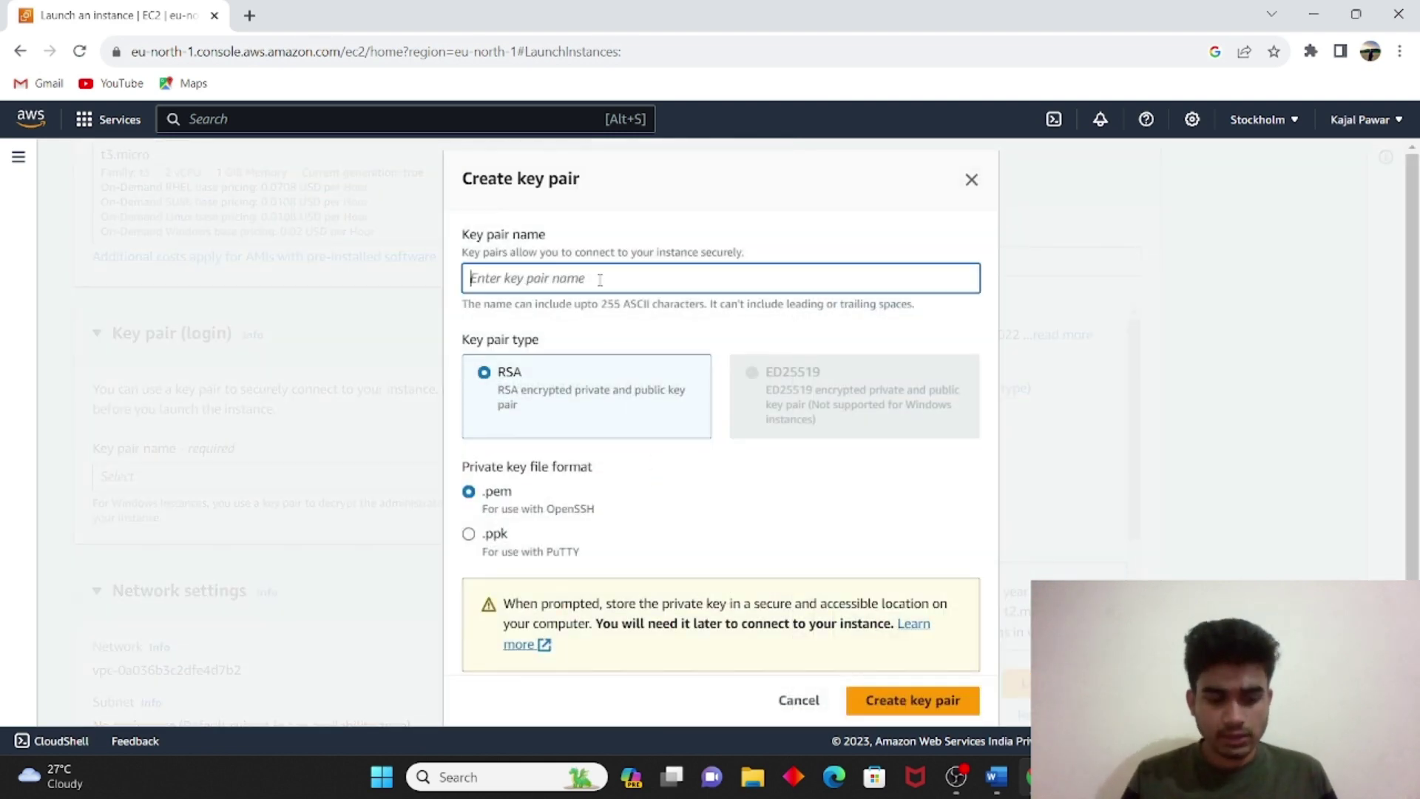
pyautogui.write('Sankalpkey')
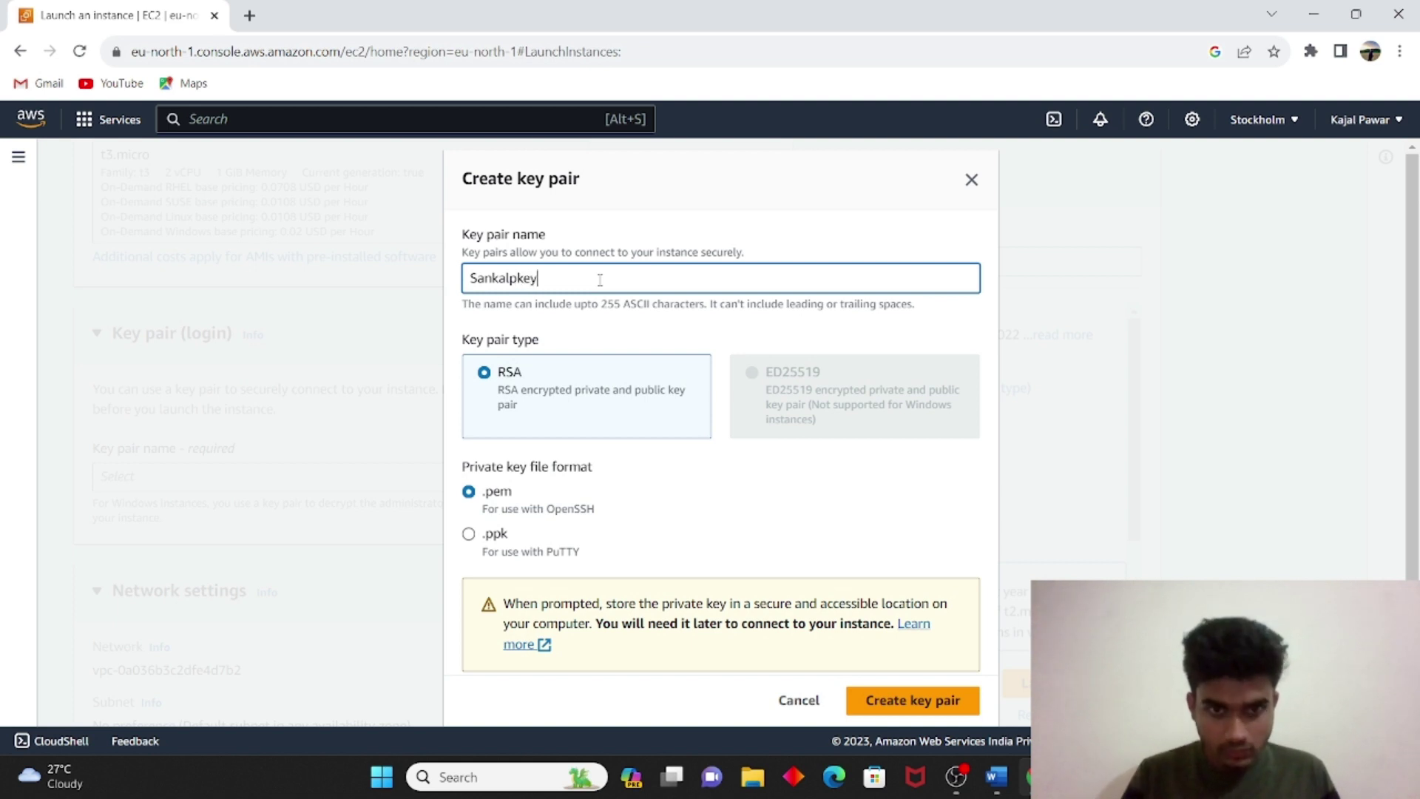
pyautogui.scroll(-1, 599, 280)
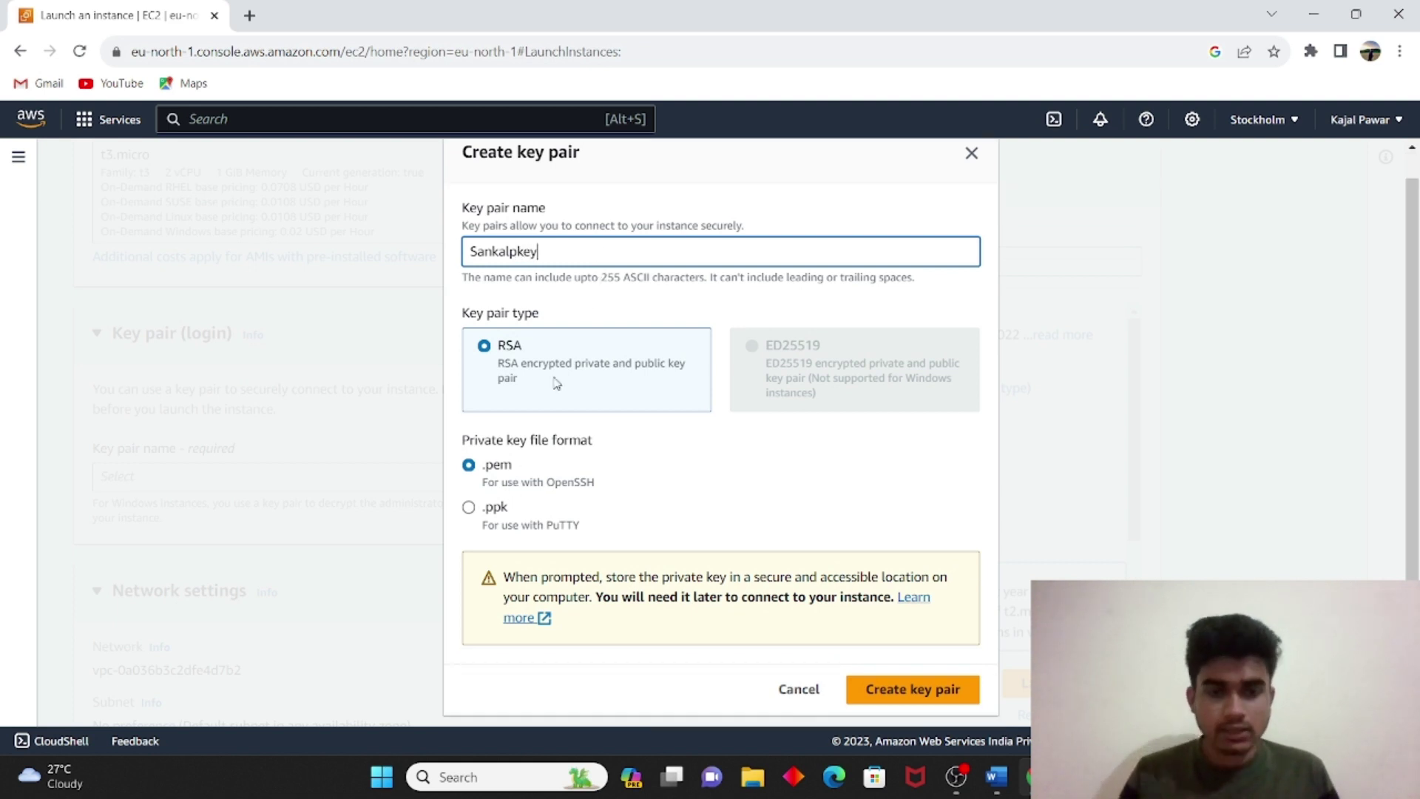
pyautogui.click(890, 690)
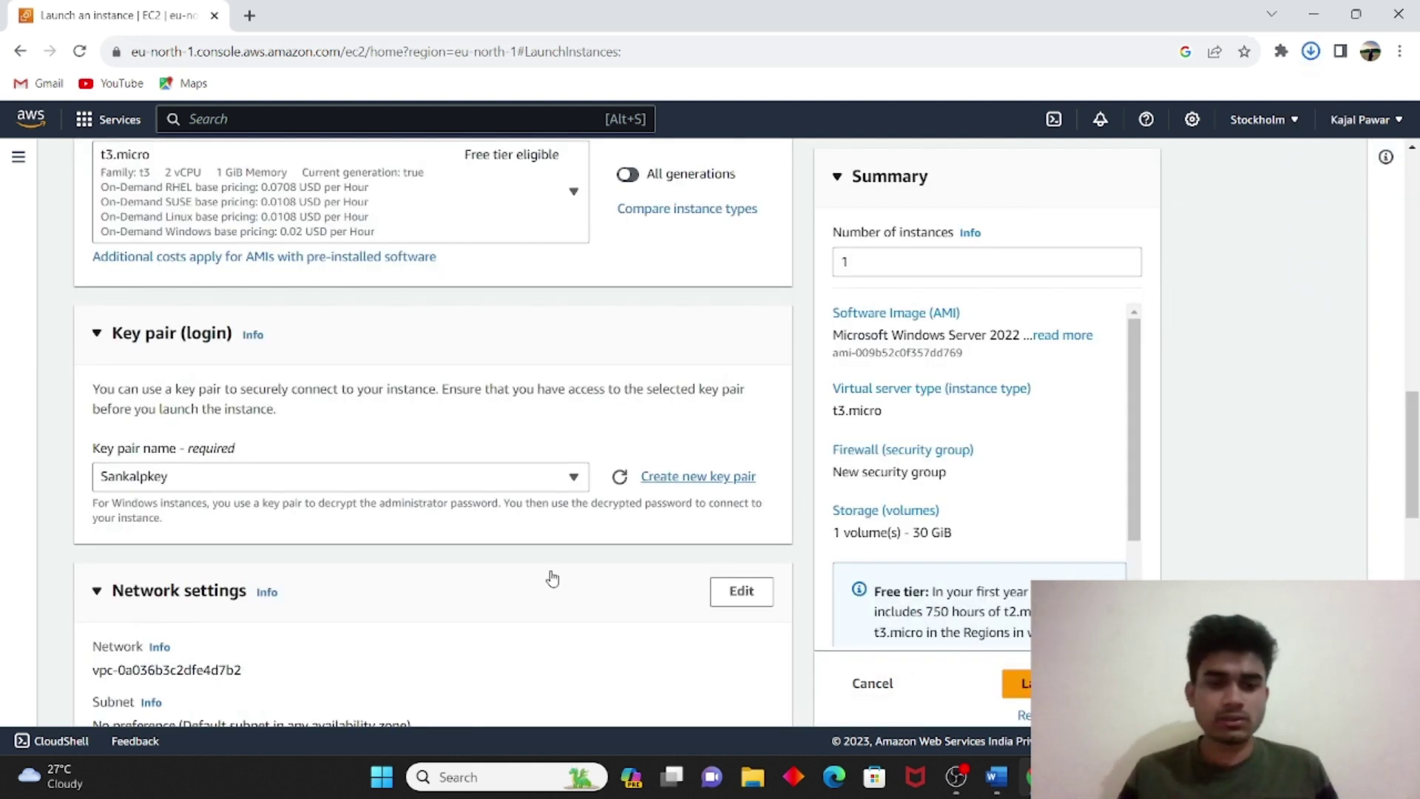
# Edit the network settings to use the Sankalp-vpc VPC and the Sankalp-subnet-private1-eu-north-1a subnet
pyautogui.scroll(-2, 551, 578)
pyautogui.scroll(-1, 553, 577)
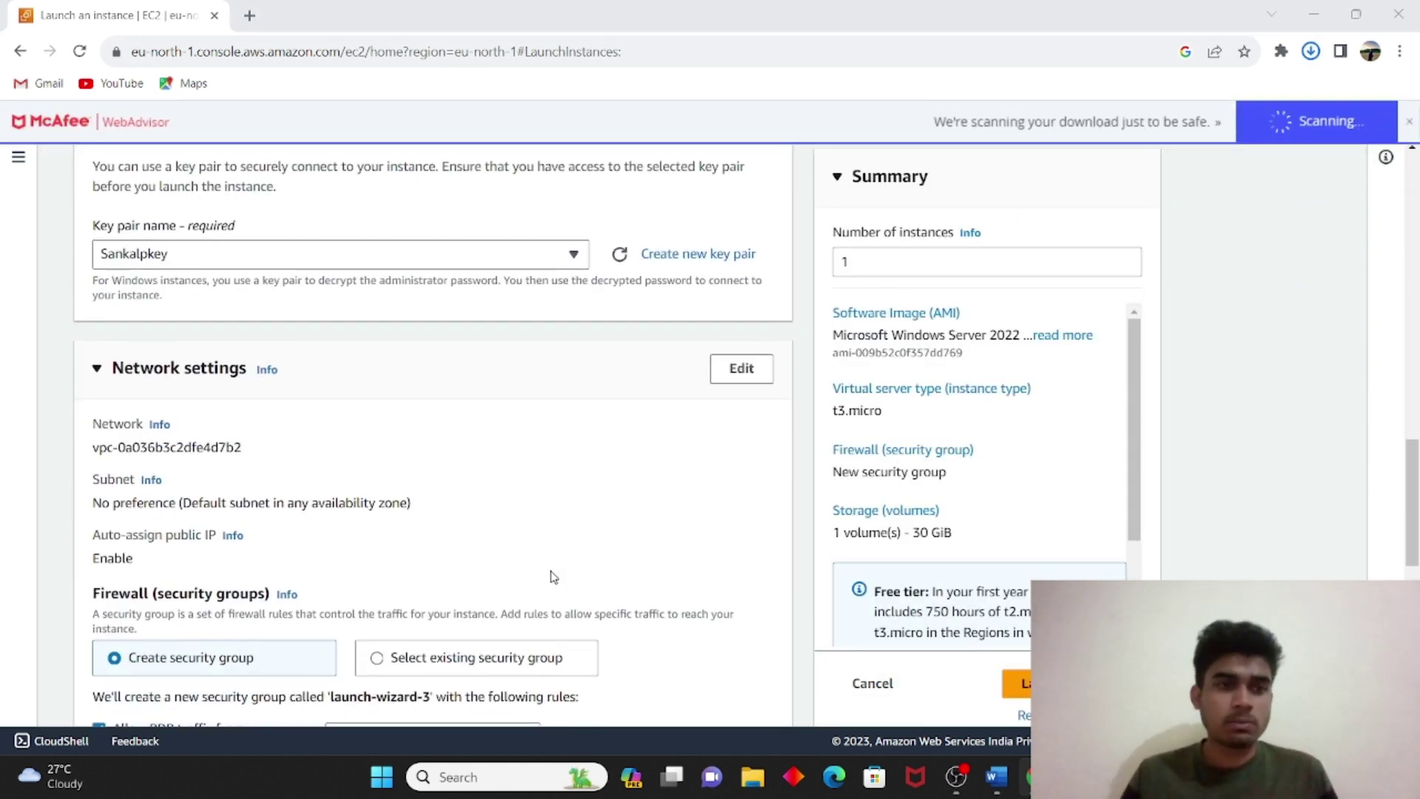
pyautogui.scroll(-1, 553, 577)
pyautogui.scroll(-1, 533, 440)
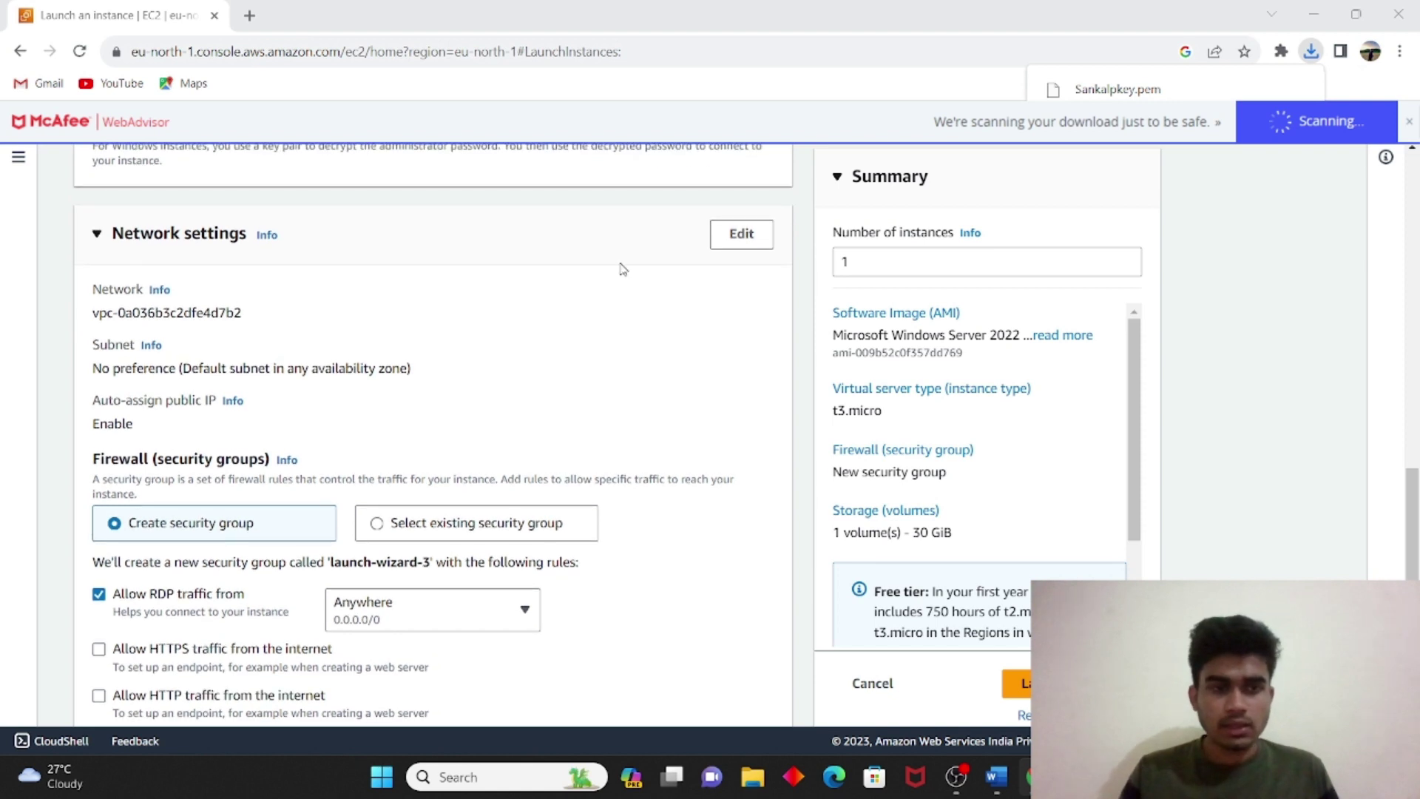
pyautogui.click(759, 245)
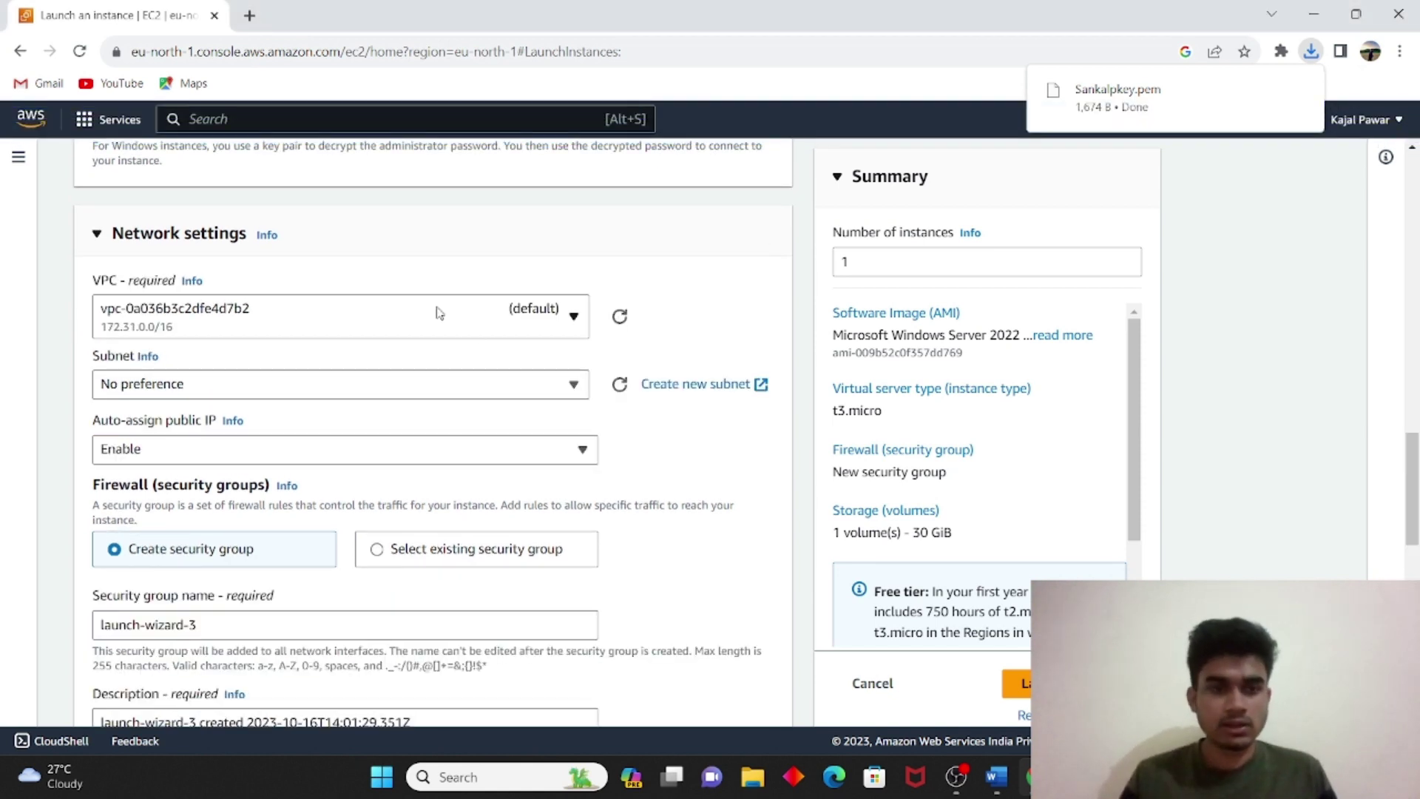
pyautogui.click(423, 333)
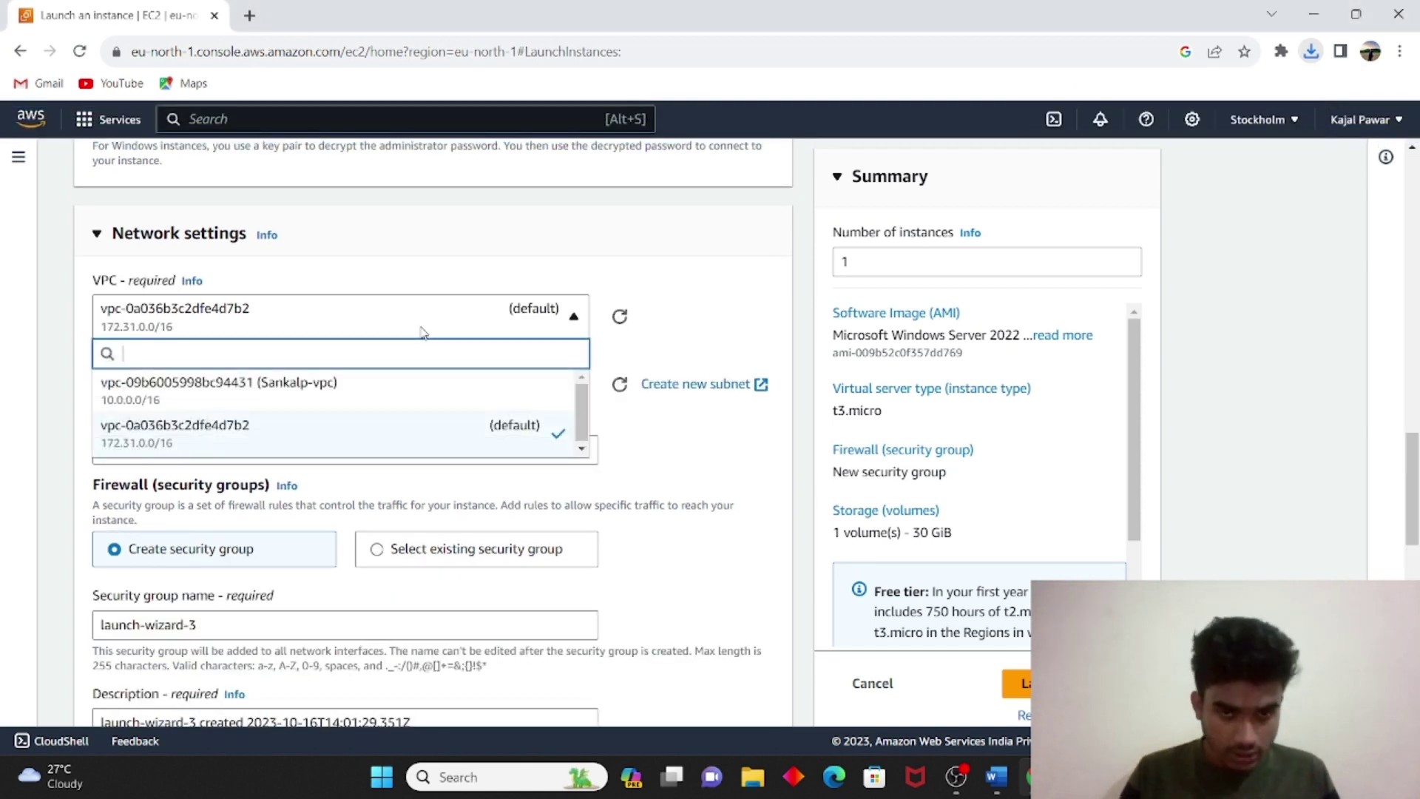
pyautogui.click(363, 387)
pyautogui.scroll(-1, 388, 367)
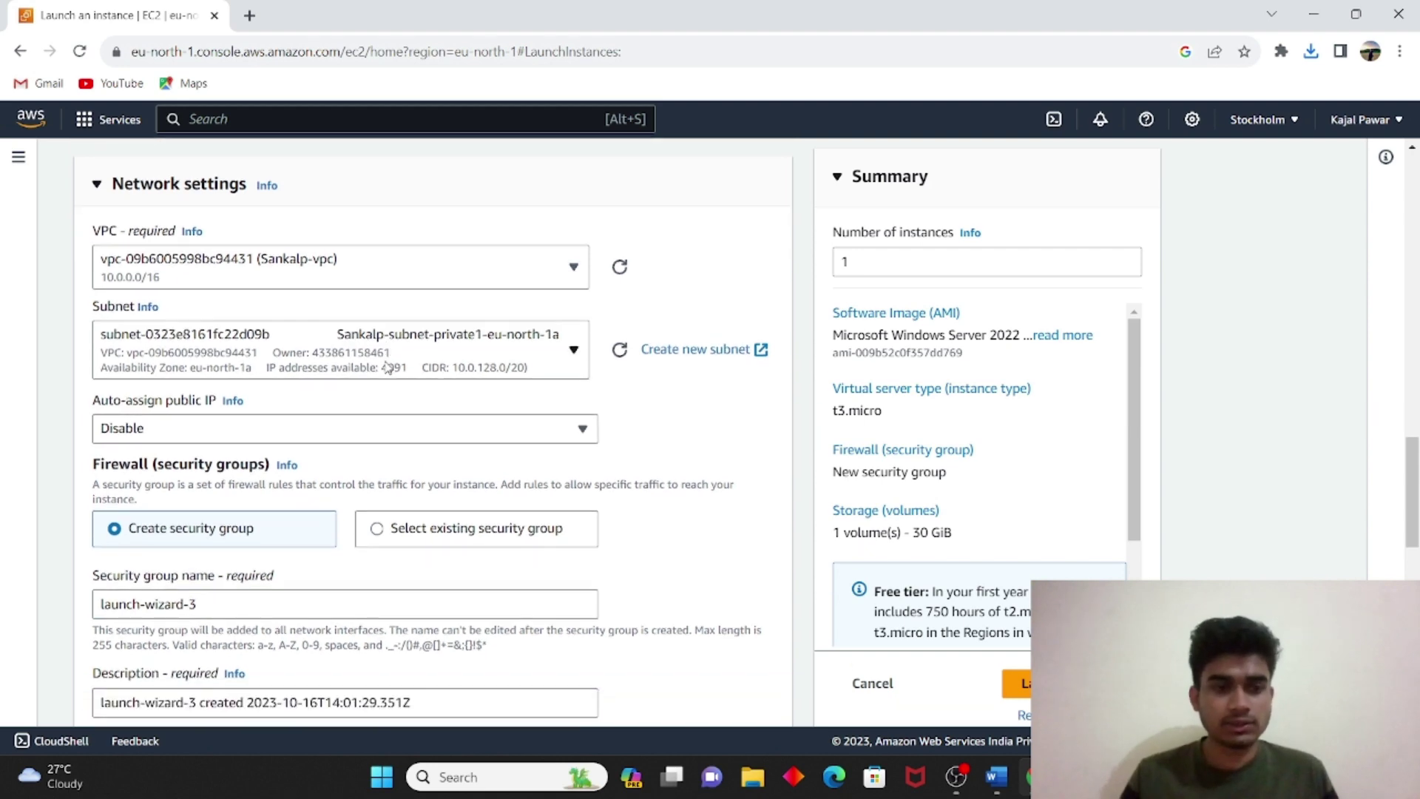
pyautogui.click(388, 367)
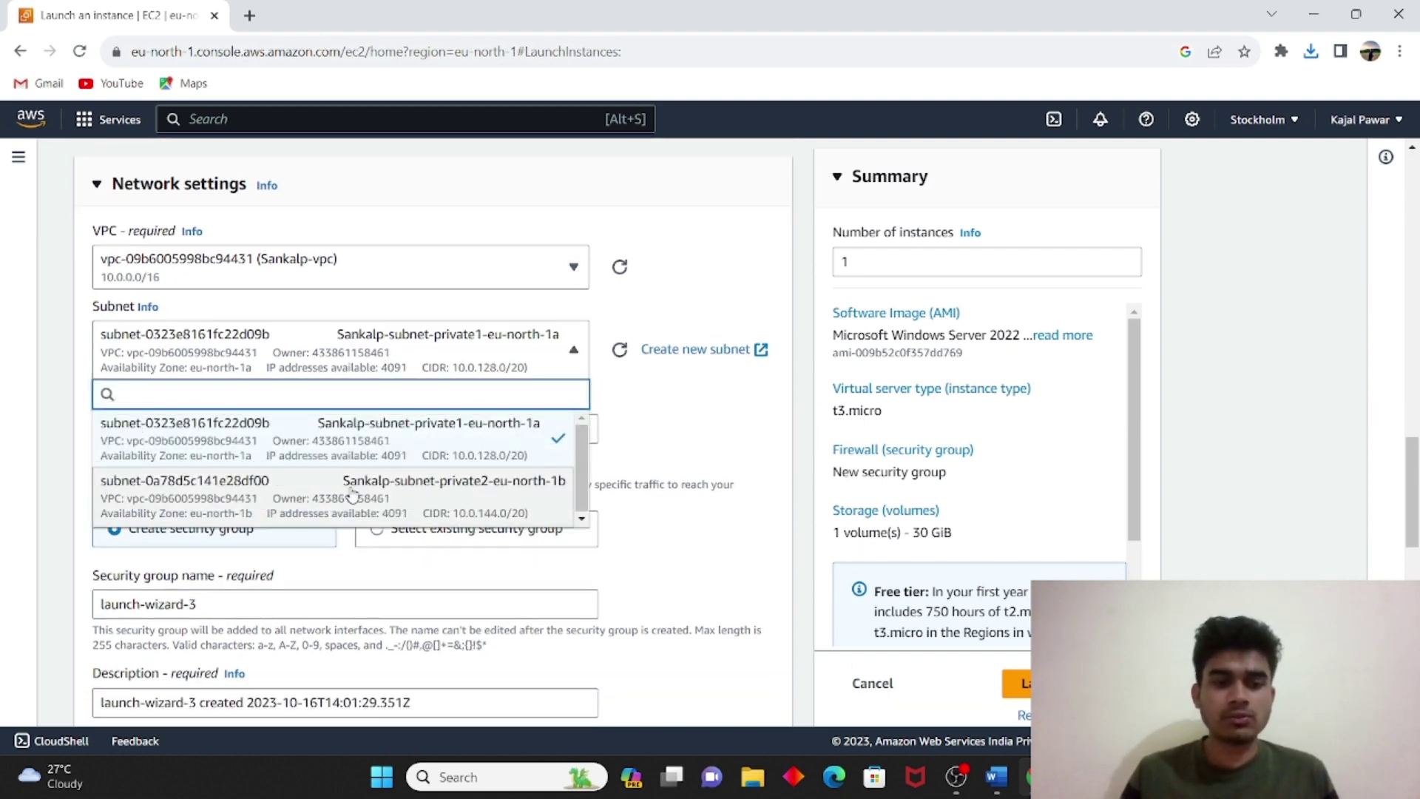
pyautogui.click(402, 449)
pyautogui.scroll(-1, 403, 448)
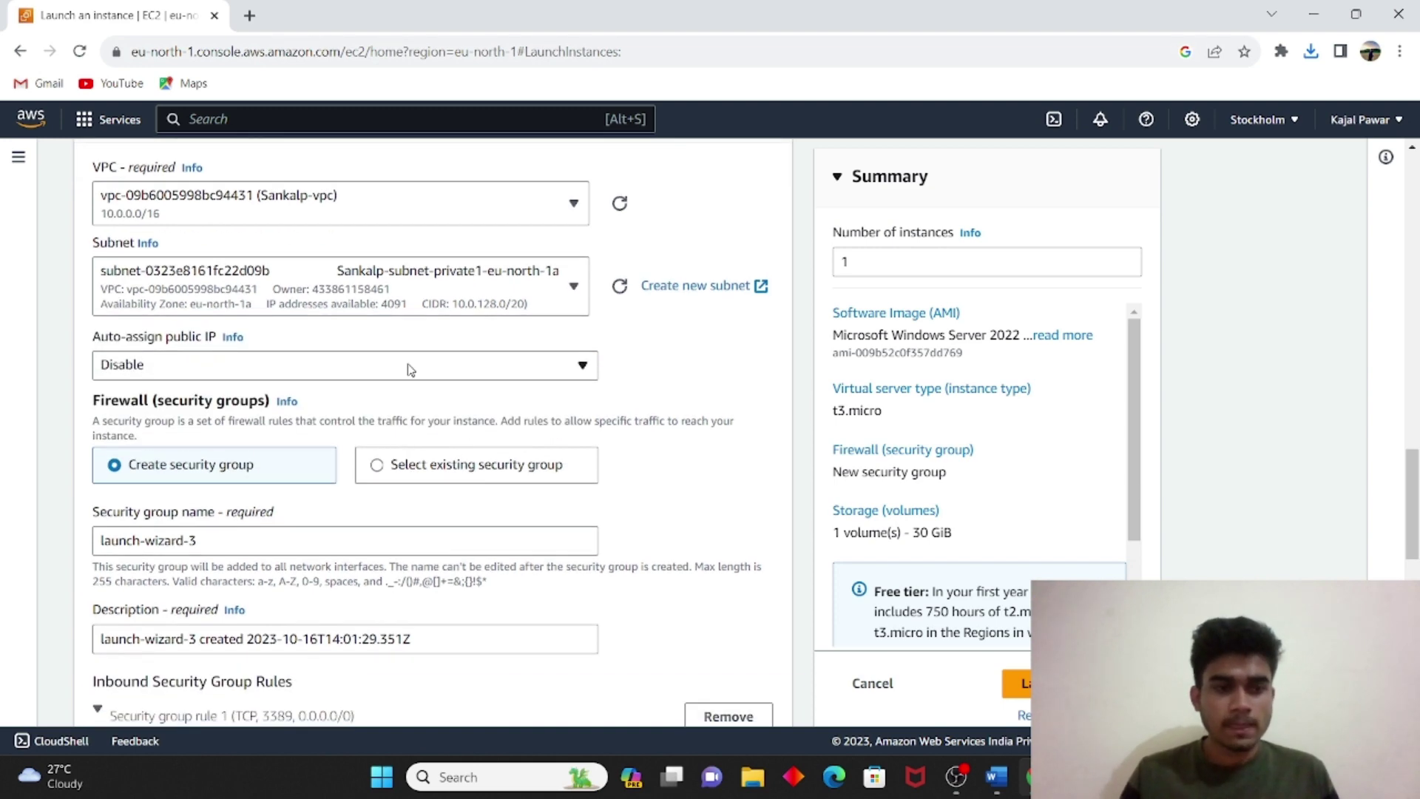
# Switch the firewall to an existing security group and select Sankalpsec
pyautogui.scroll(-1, 370, 382)
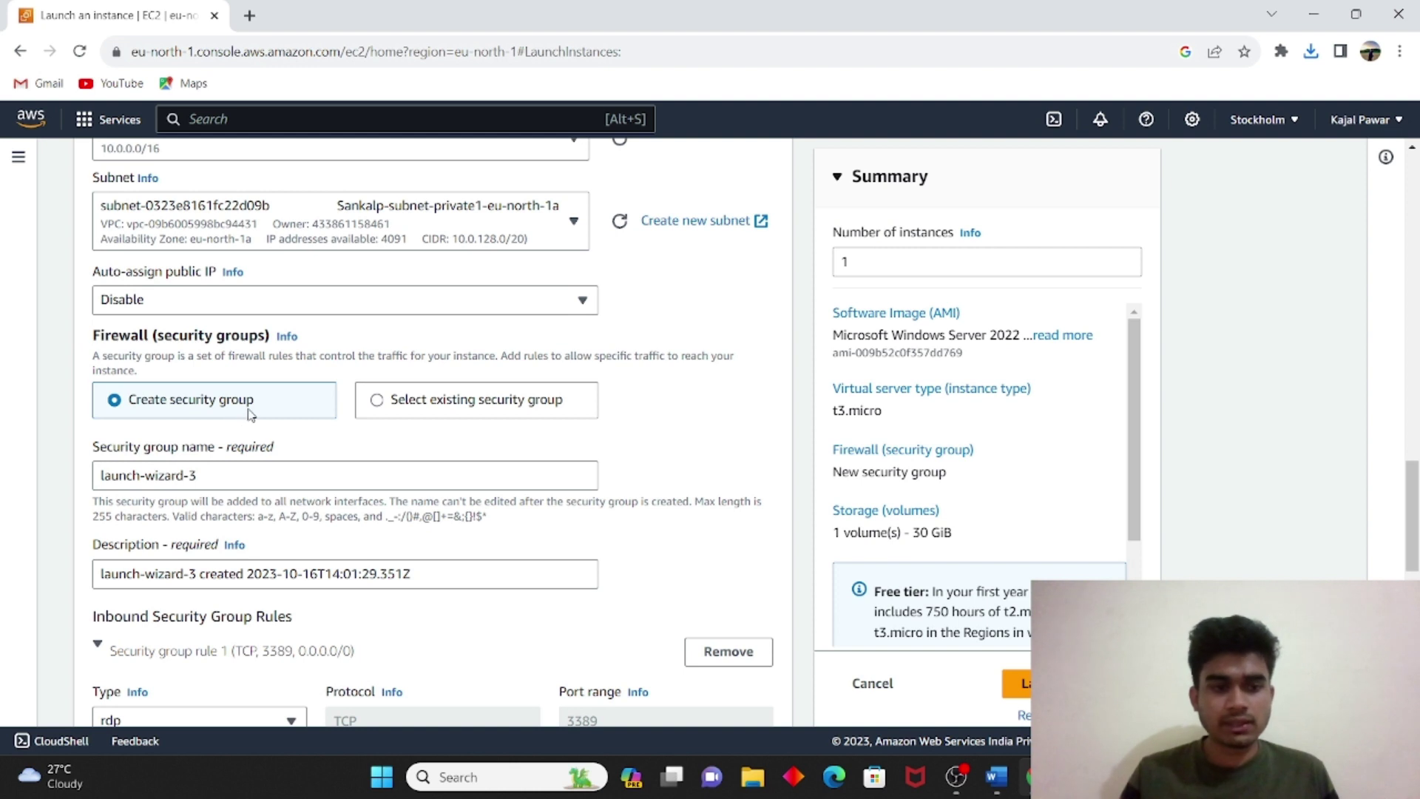
pyautogui.click(412, 416)
pyautogui.click(385, 474)
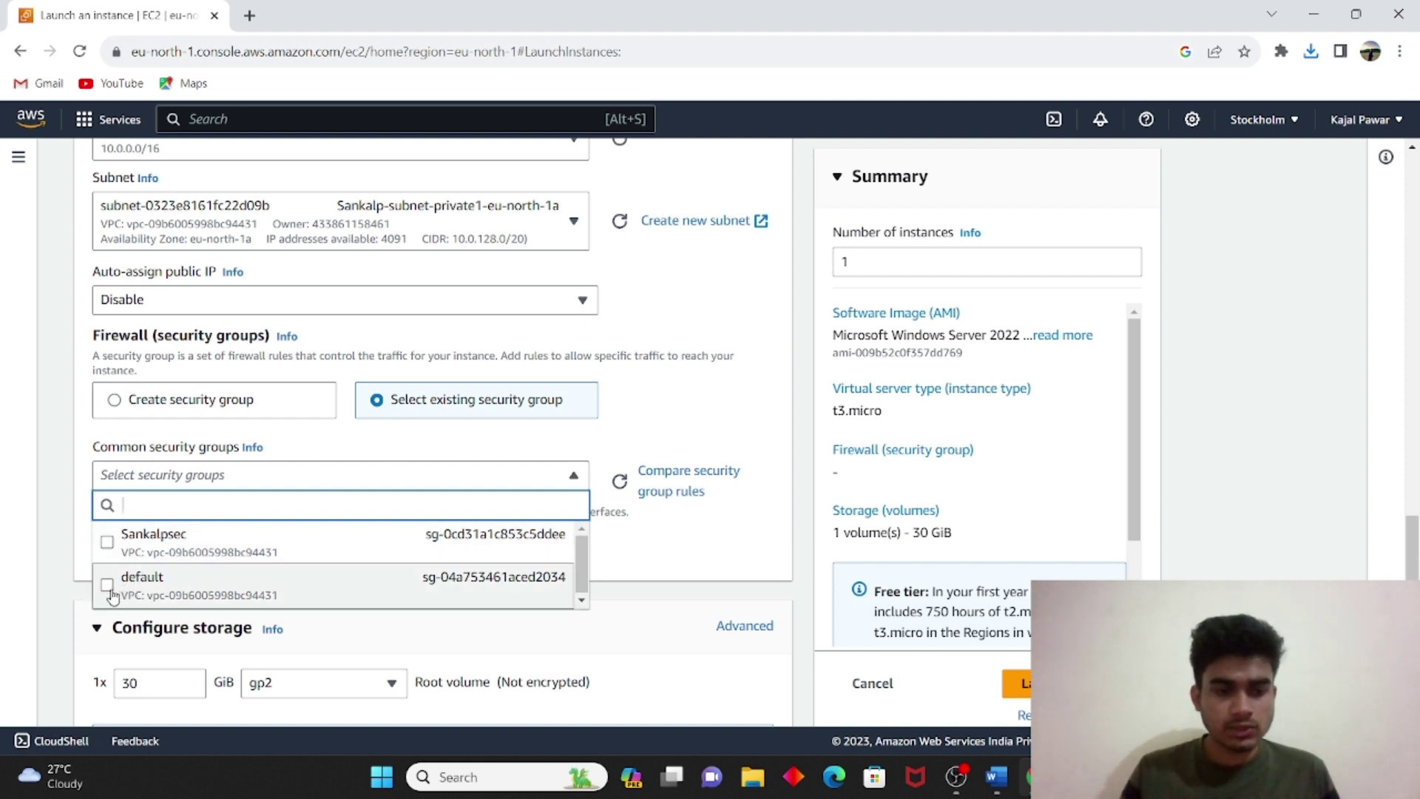
pyautogui.click(109, 545)
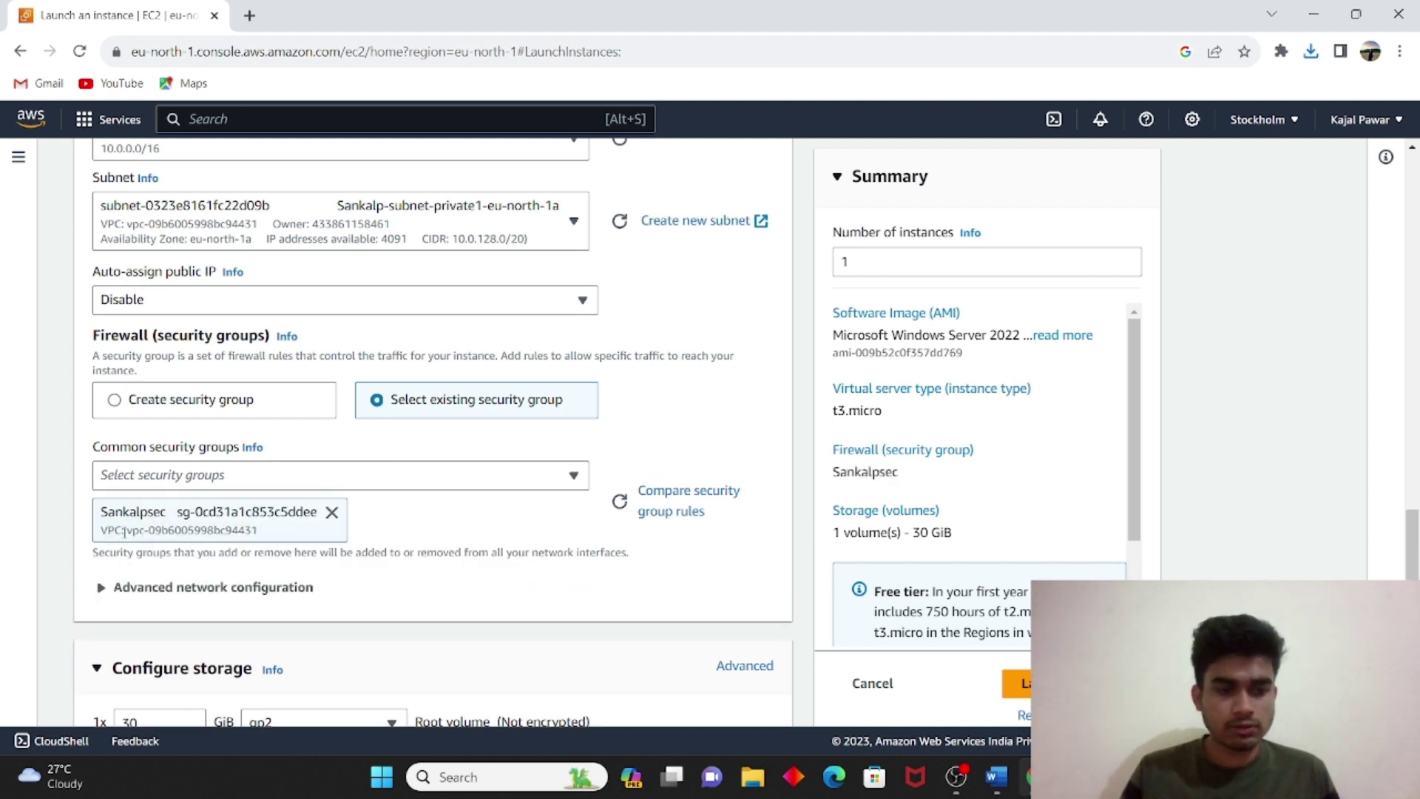
# Review the launch configuration and switch the instance's network to the default VPC, 172.31.0.0/16
pyautogui.scroll(-4, 171, 528)
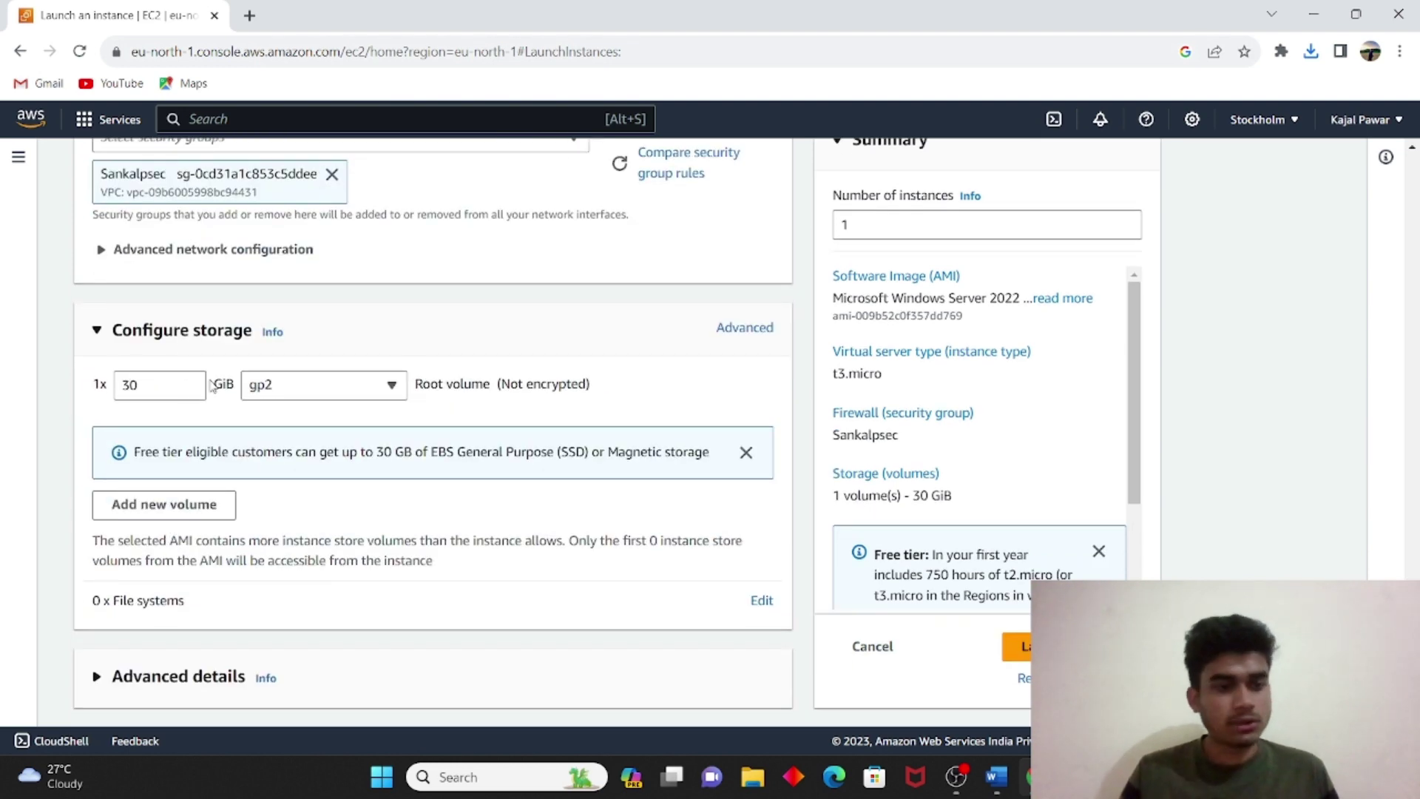
pyautogui.scroll(1, 510, 427)
pyautogui.scroll(15, 510, 427)
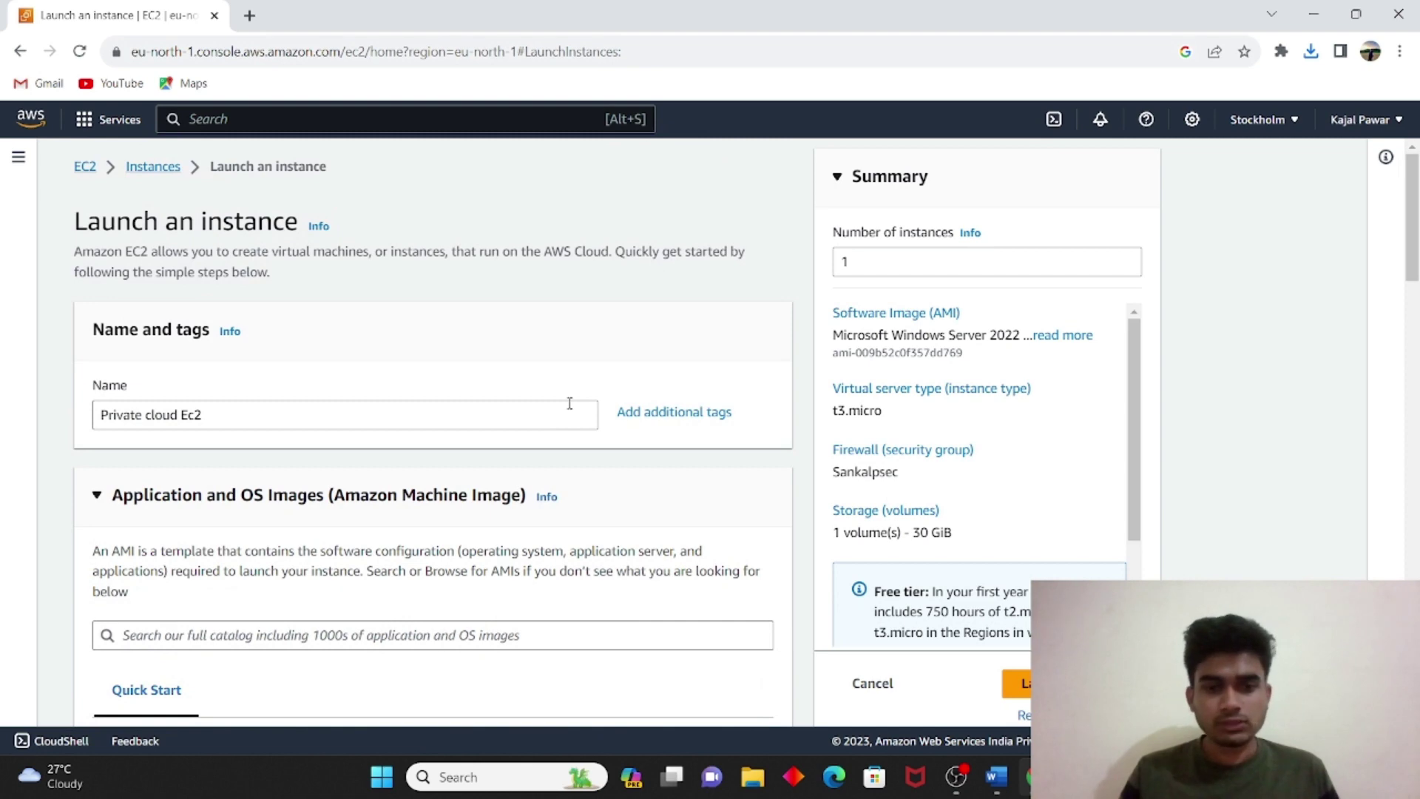
pyautogui.scroll(-12, 531, 507)
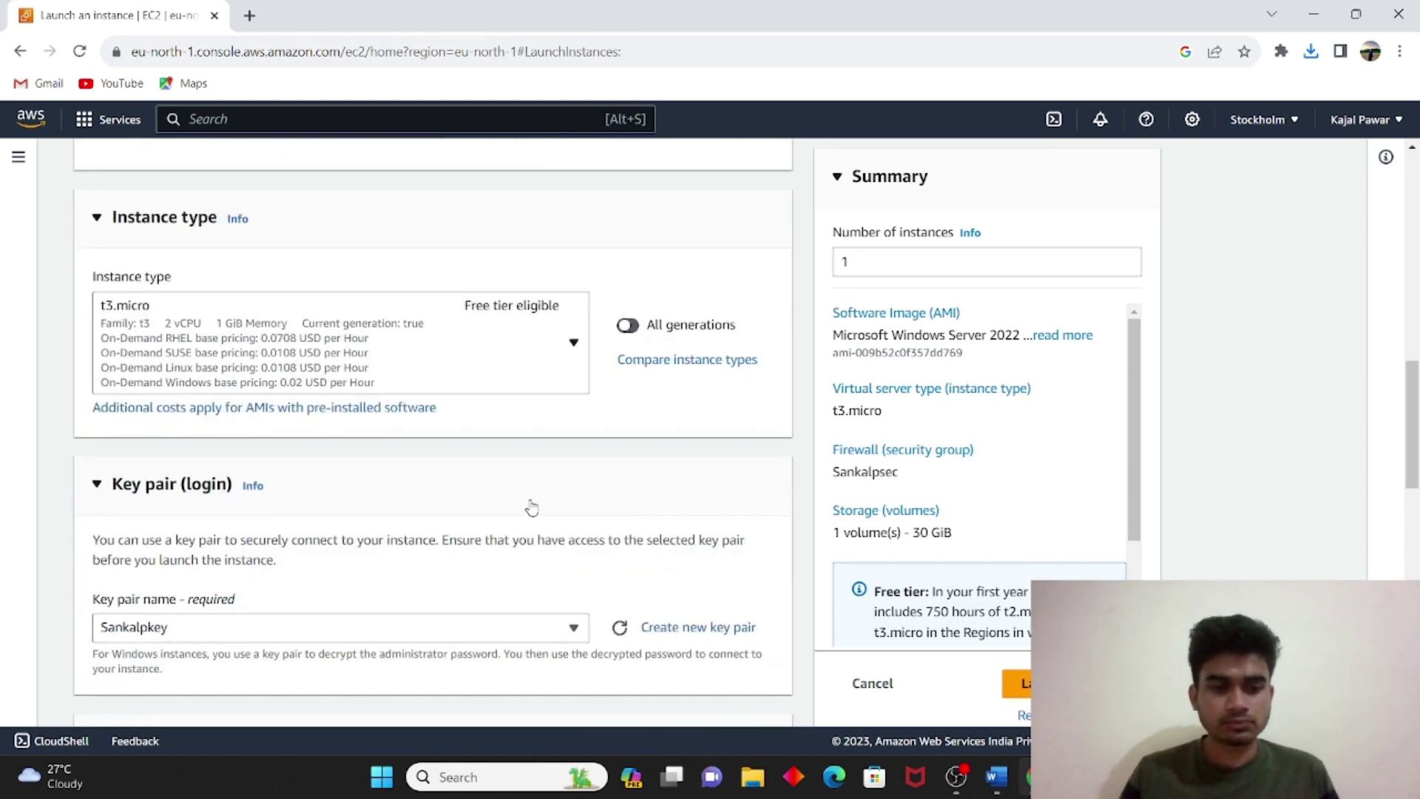
pyautogui.scroll(-11, 531, 507)
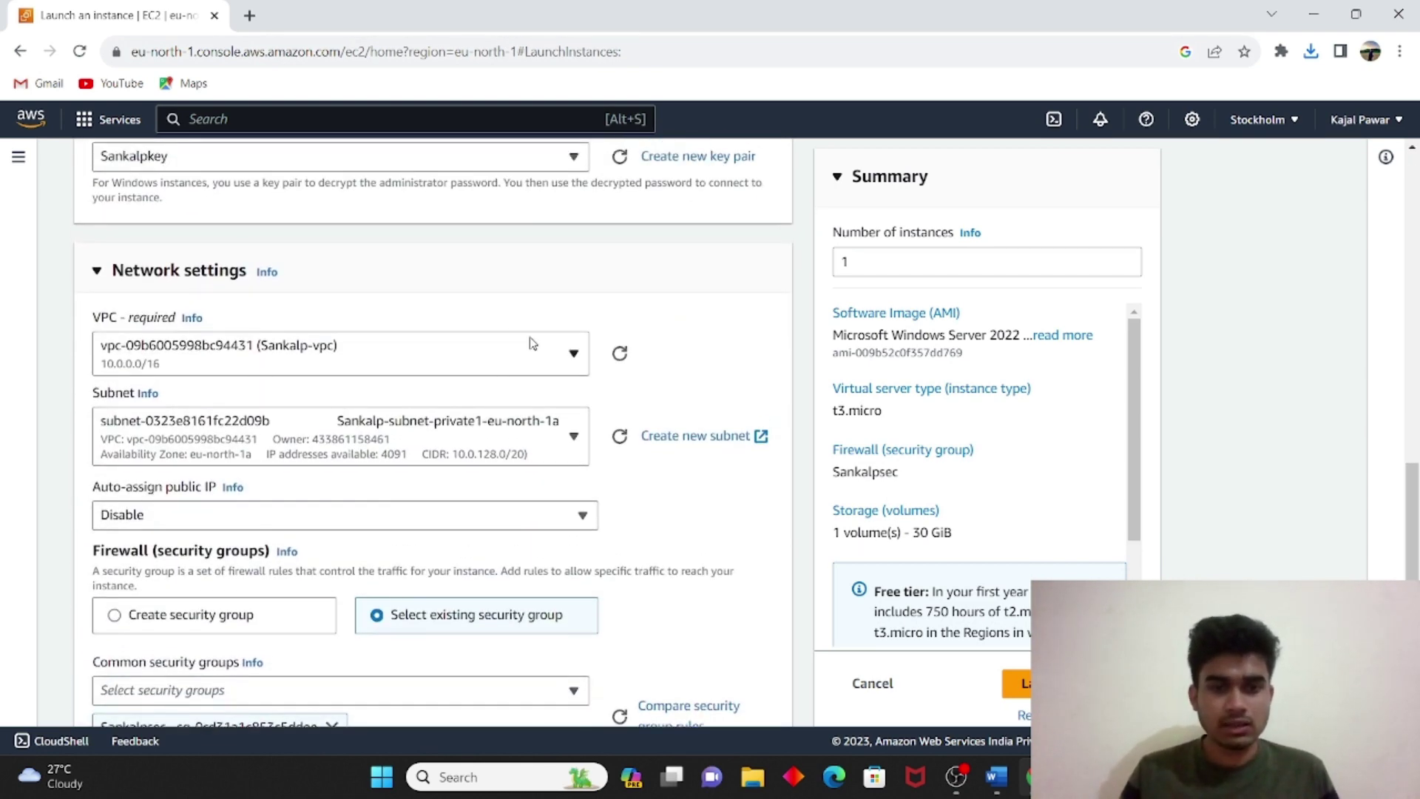
pyautogui.click(531, 343)
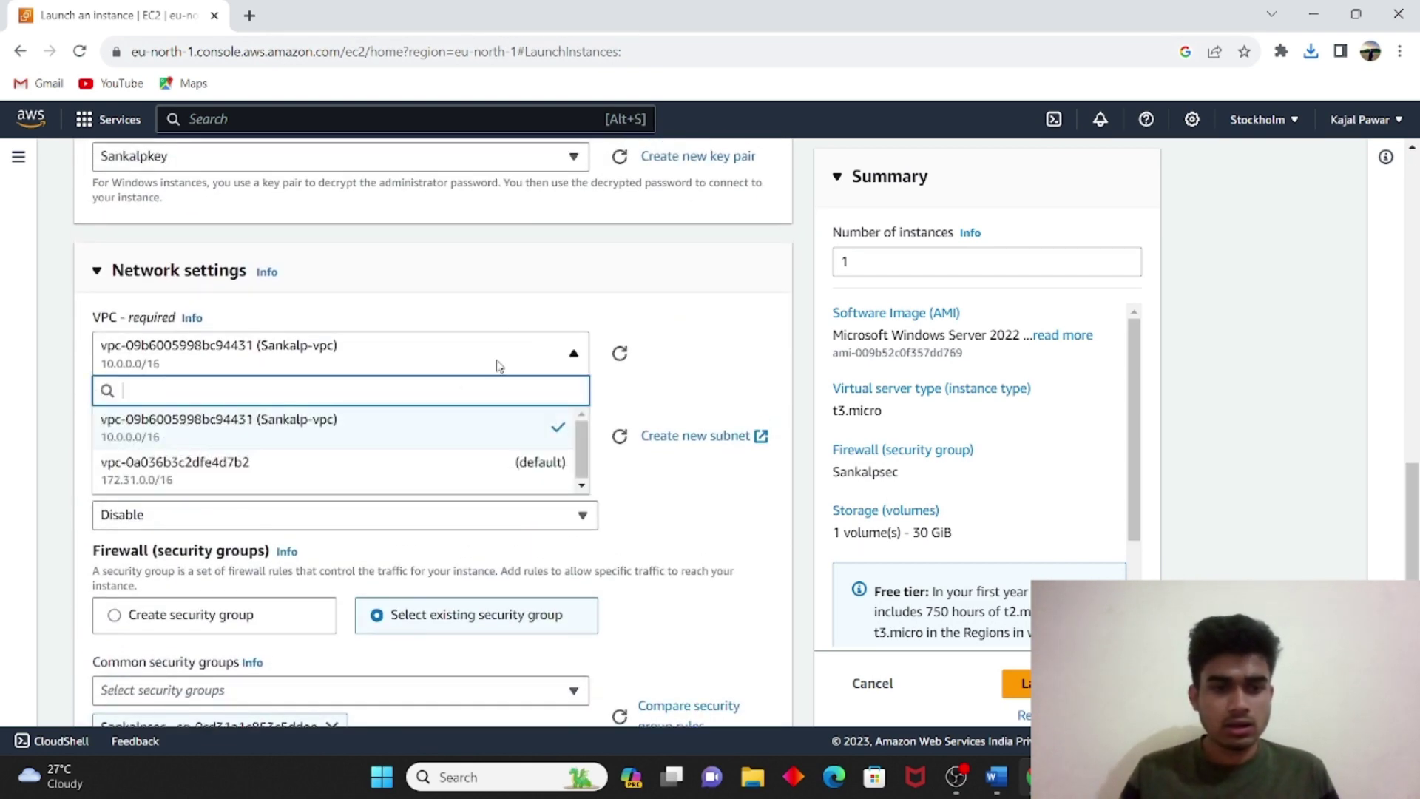
pyautogui.click(399, 462)
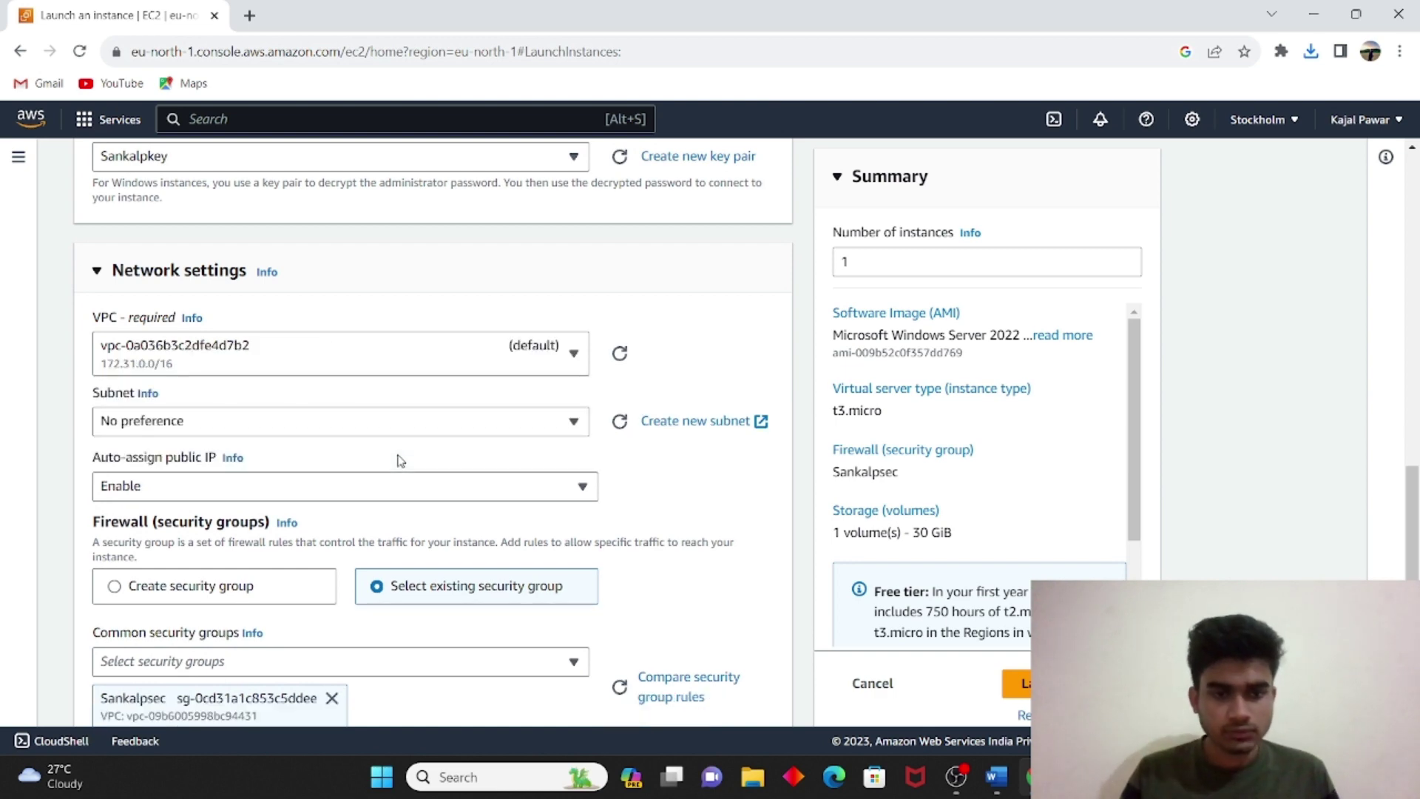
# Remove the Sankalpsec security group from the instance's firewall settings
pyautogui.scroll(-5, 400, 462)
pyautogui.scroll(-2, 400, 462)
pyautogui.scroll(2, 333, 300)
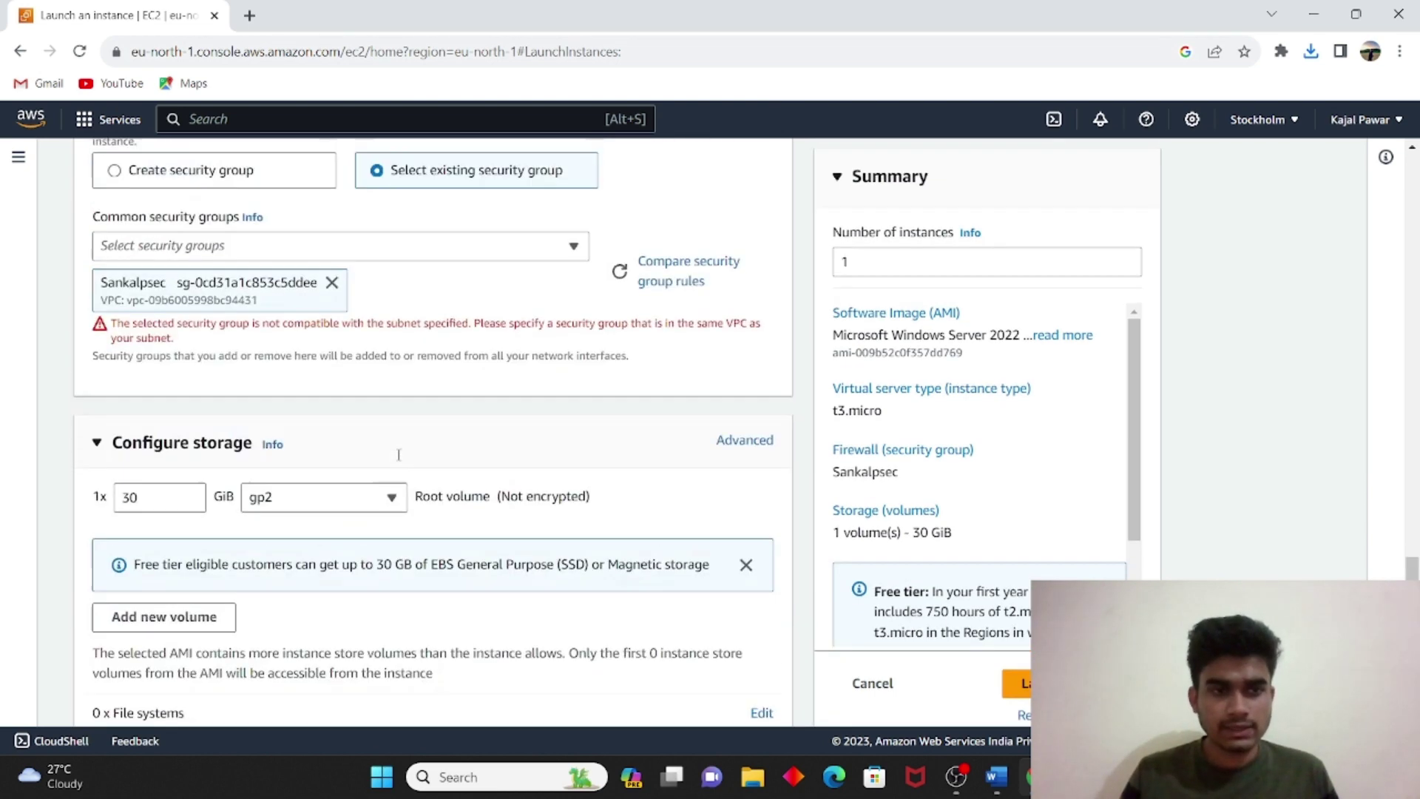
pyautogui.click(331, 287)
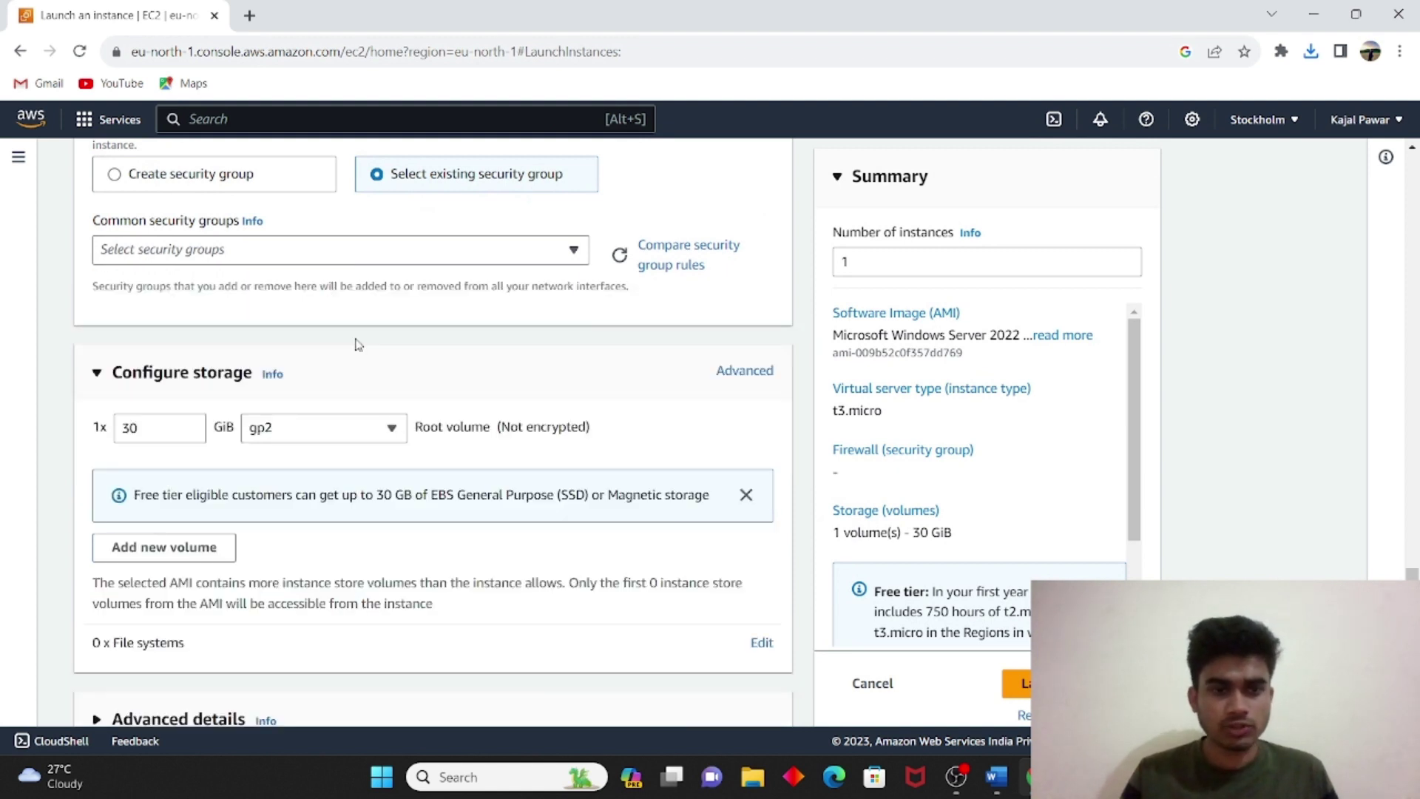
# Launch the configured instance and look over the launch result page
pyautogui.scroll(-1, 370, 341)
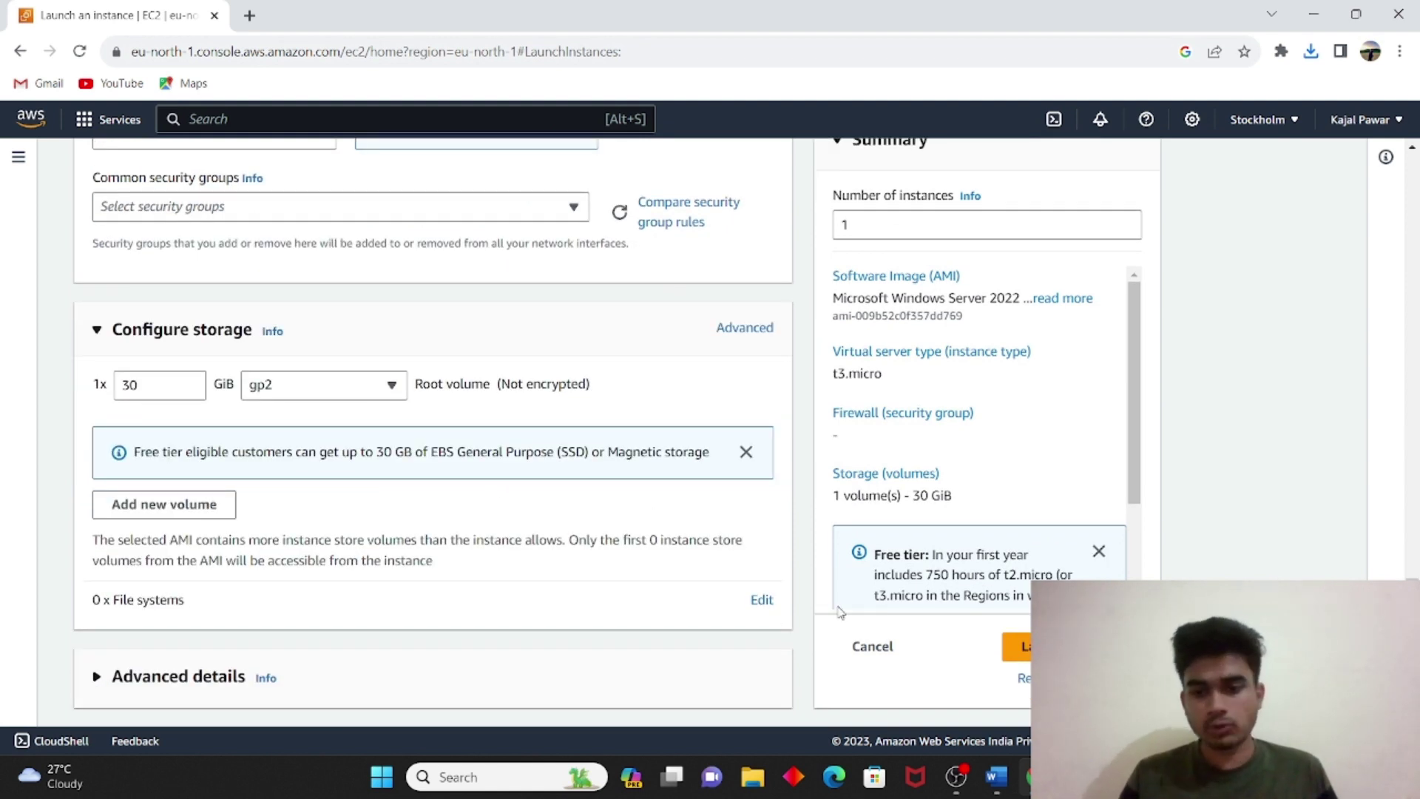
pyautogui.click(1017, 645)
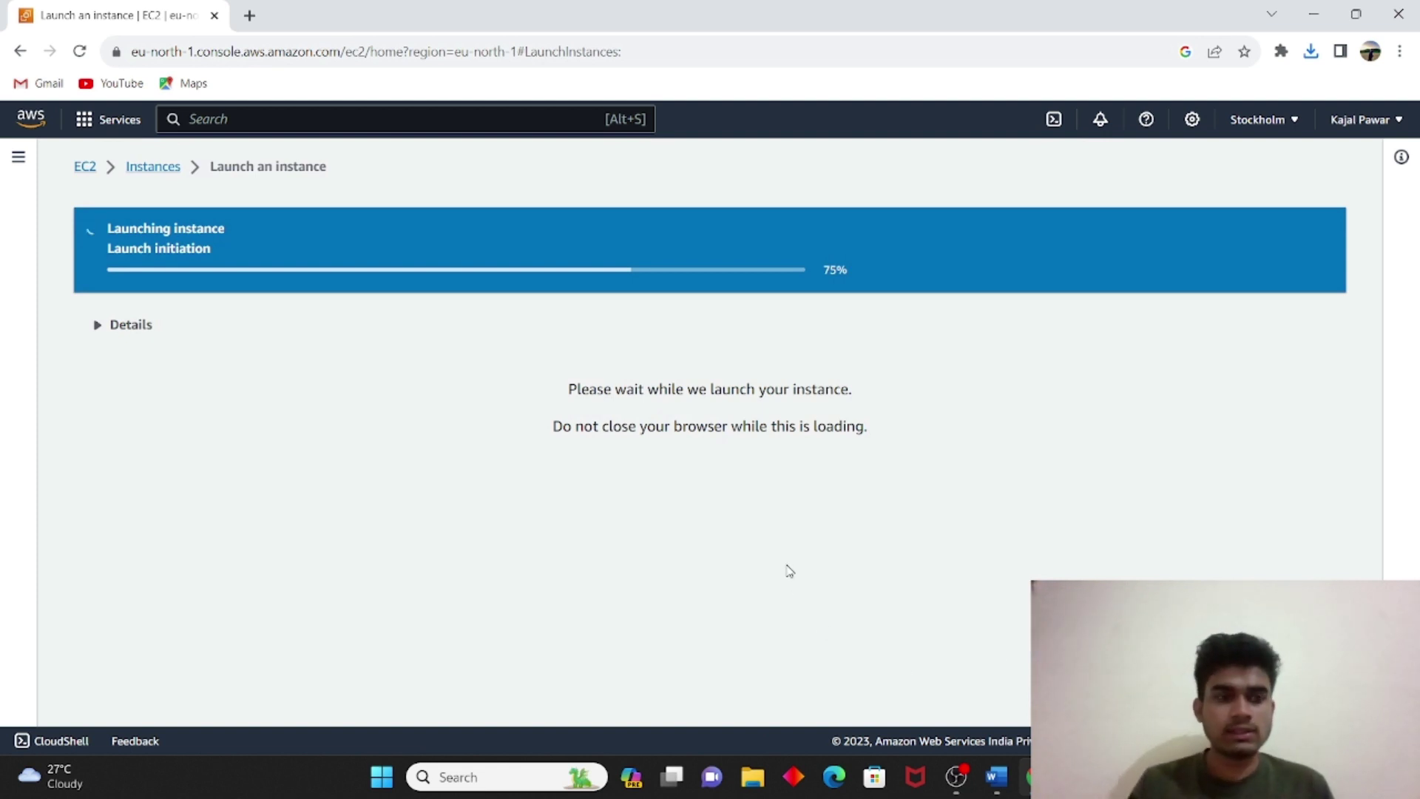
pyautogui.scroll(-4, 788, 565)
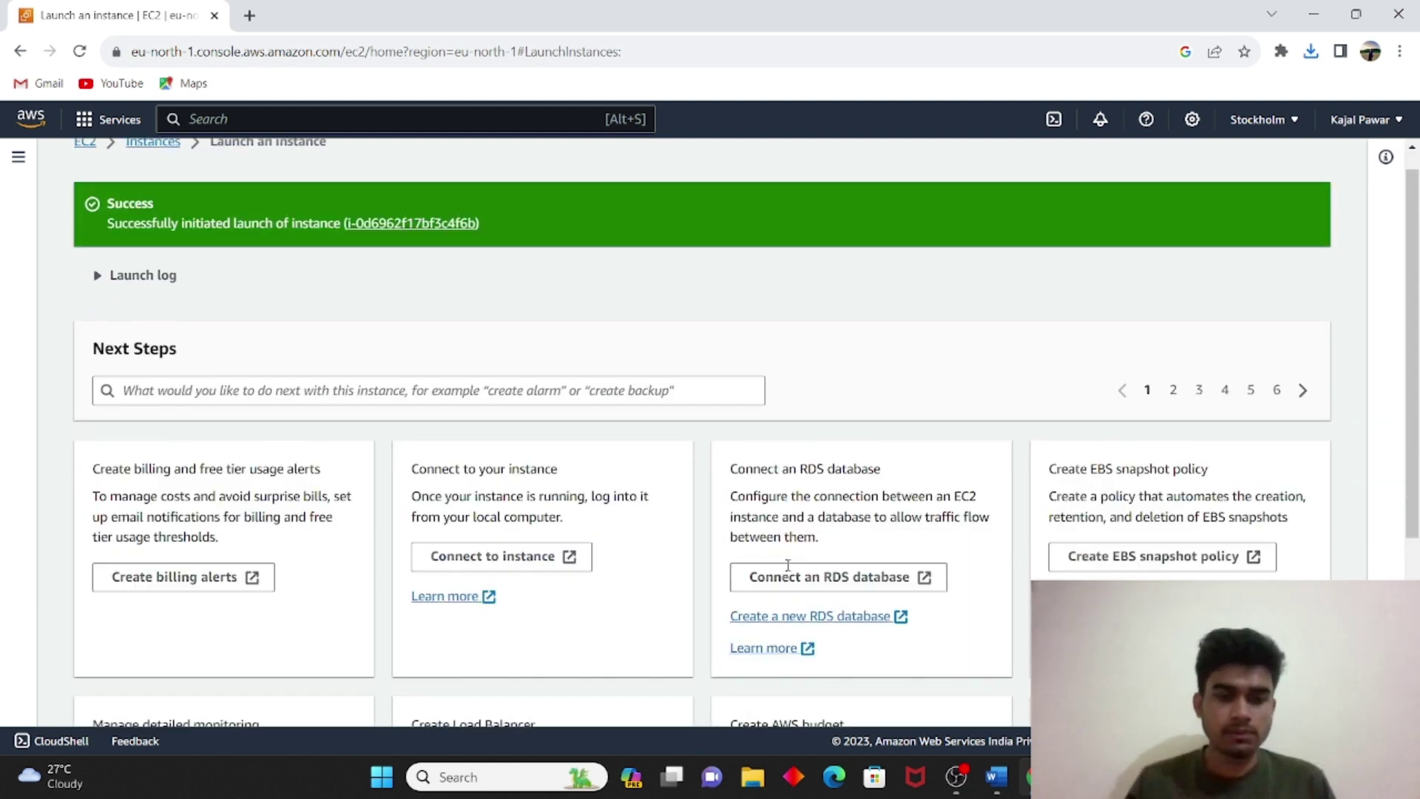
pyautogui.scroll(4, 658, 532)
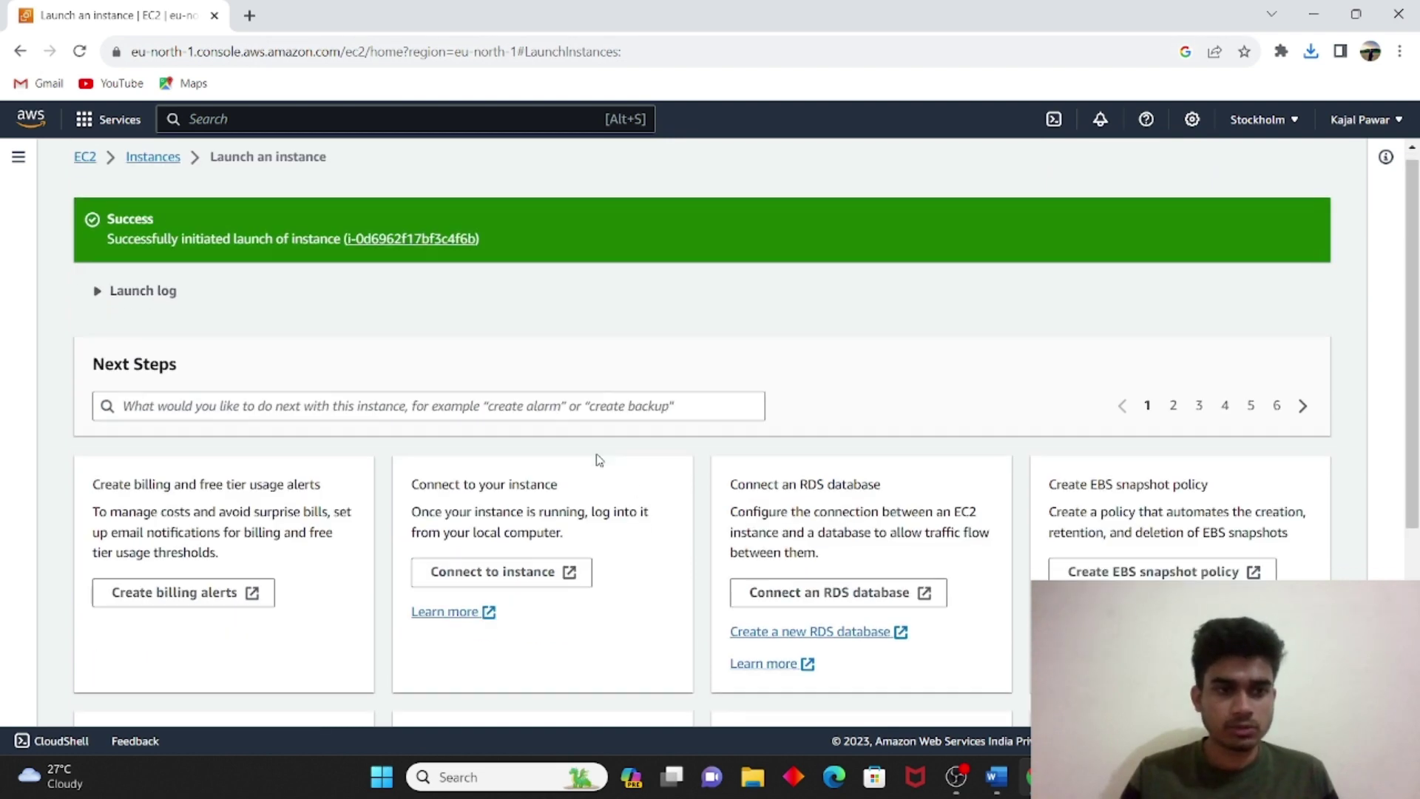
# Open the connection options for the San instance and download its remote desktop file for the RDP client
pyautogui.scroll(-3, 596, 460)
pyautogui.click(527, 346)
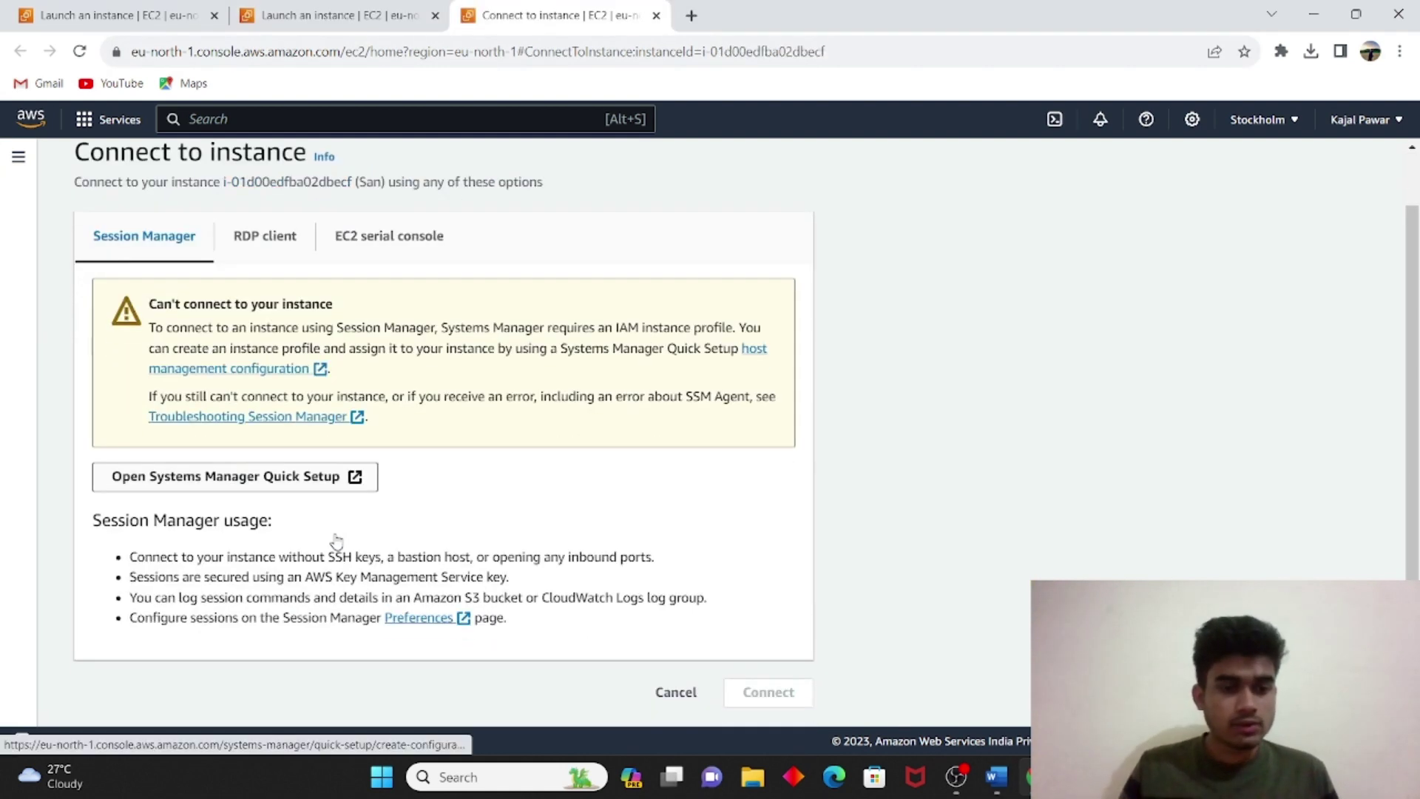
pyautogui.scroll(-1, 337, 538)
pyautogui.scroll(1, 337, 538)
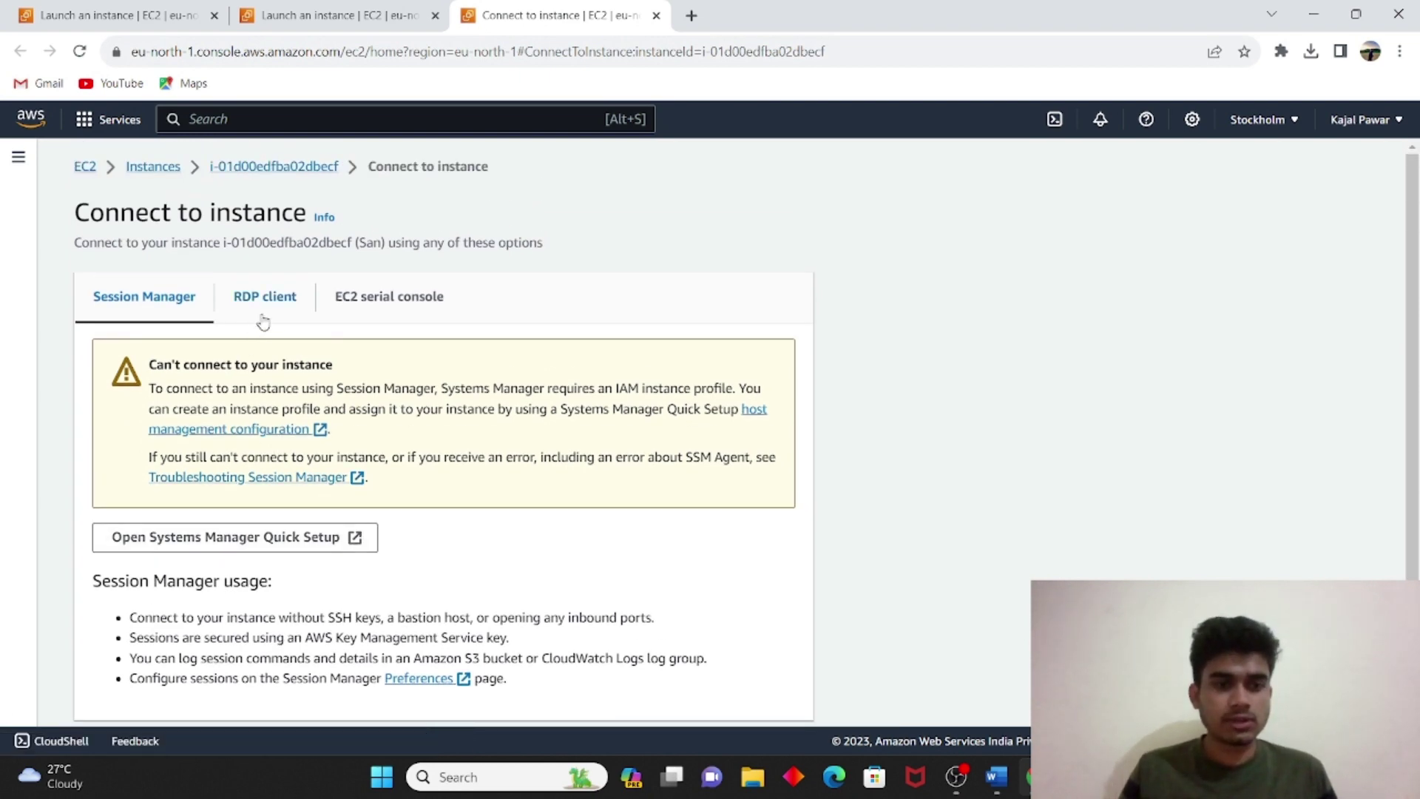
pyautogui.click(279, 299)
pyautogui.scroll(-3, 304, 386)
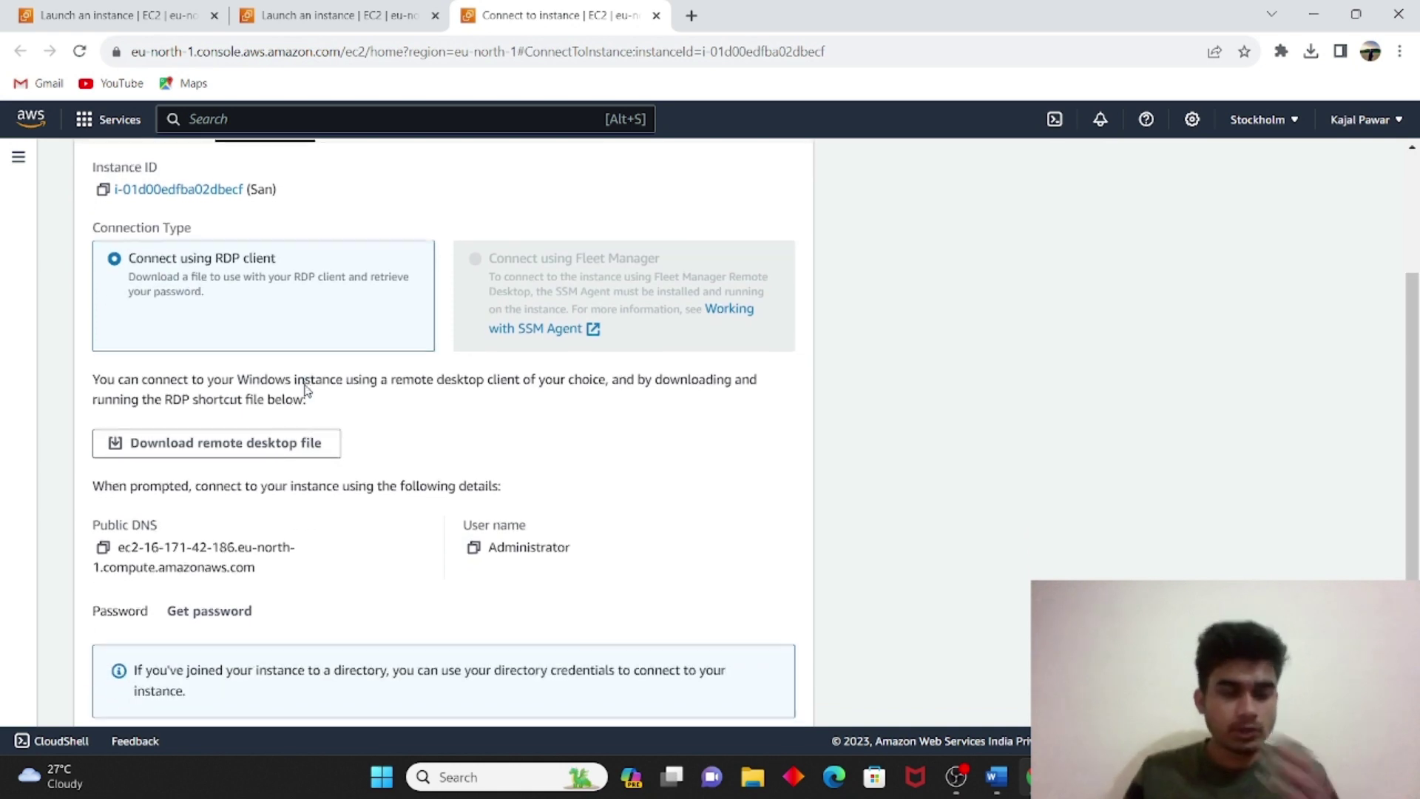
pyautogui.click(235, 443)
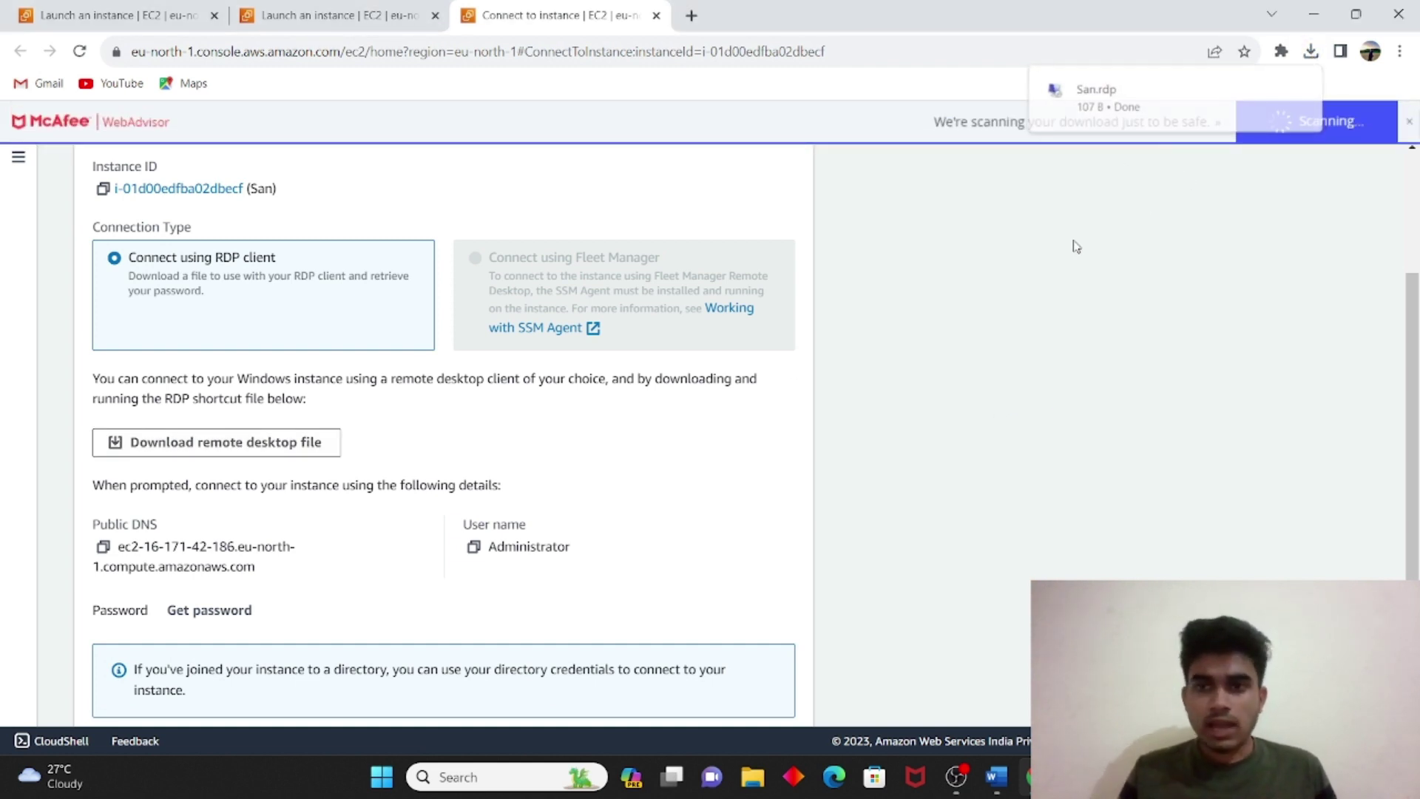
# Try to retrieve the San instance's Windows password from its RDP connection details, returning to the connection page after each attempt
pyautogui.scroll(-1, 358, 483)
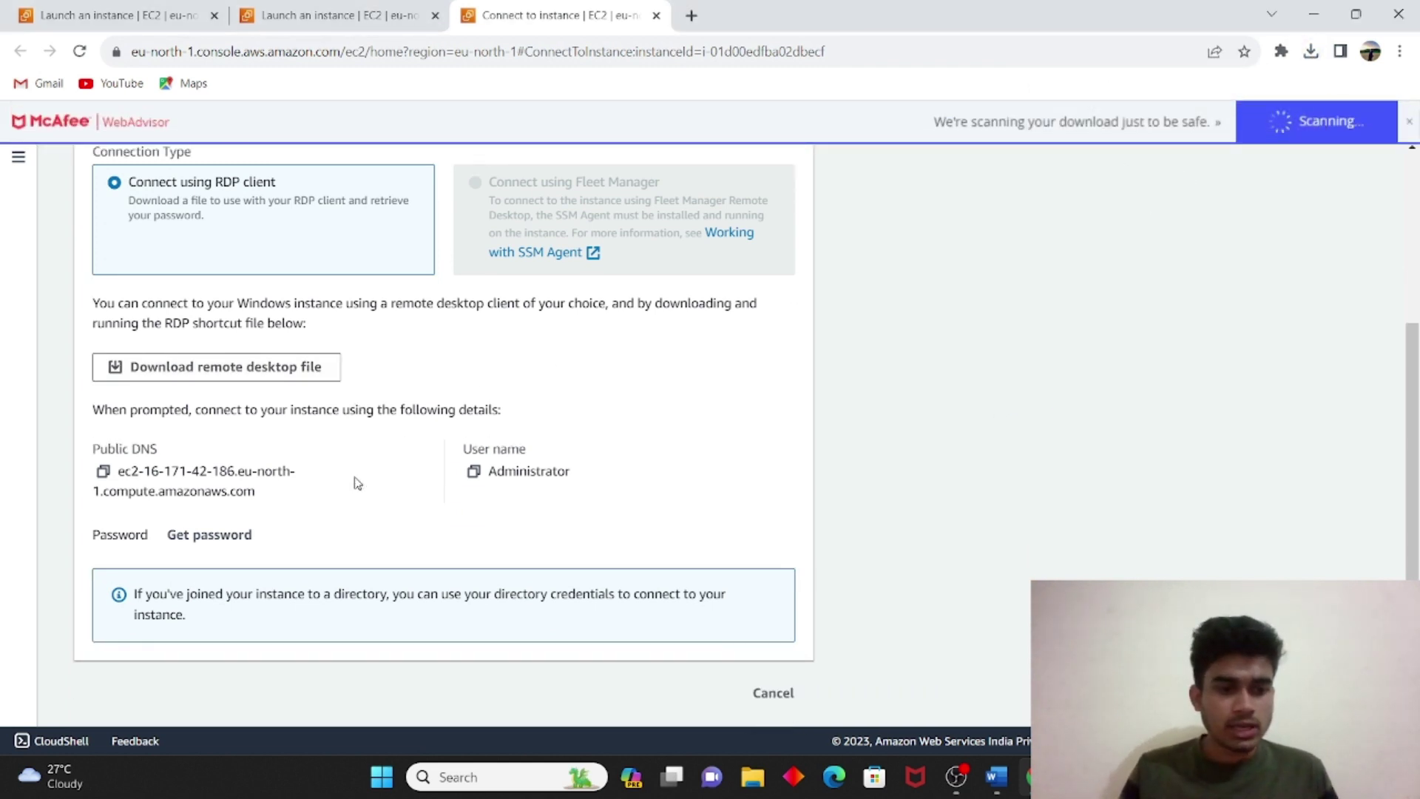
pyautogui.click(224, 538)
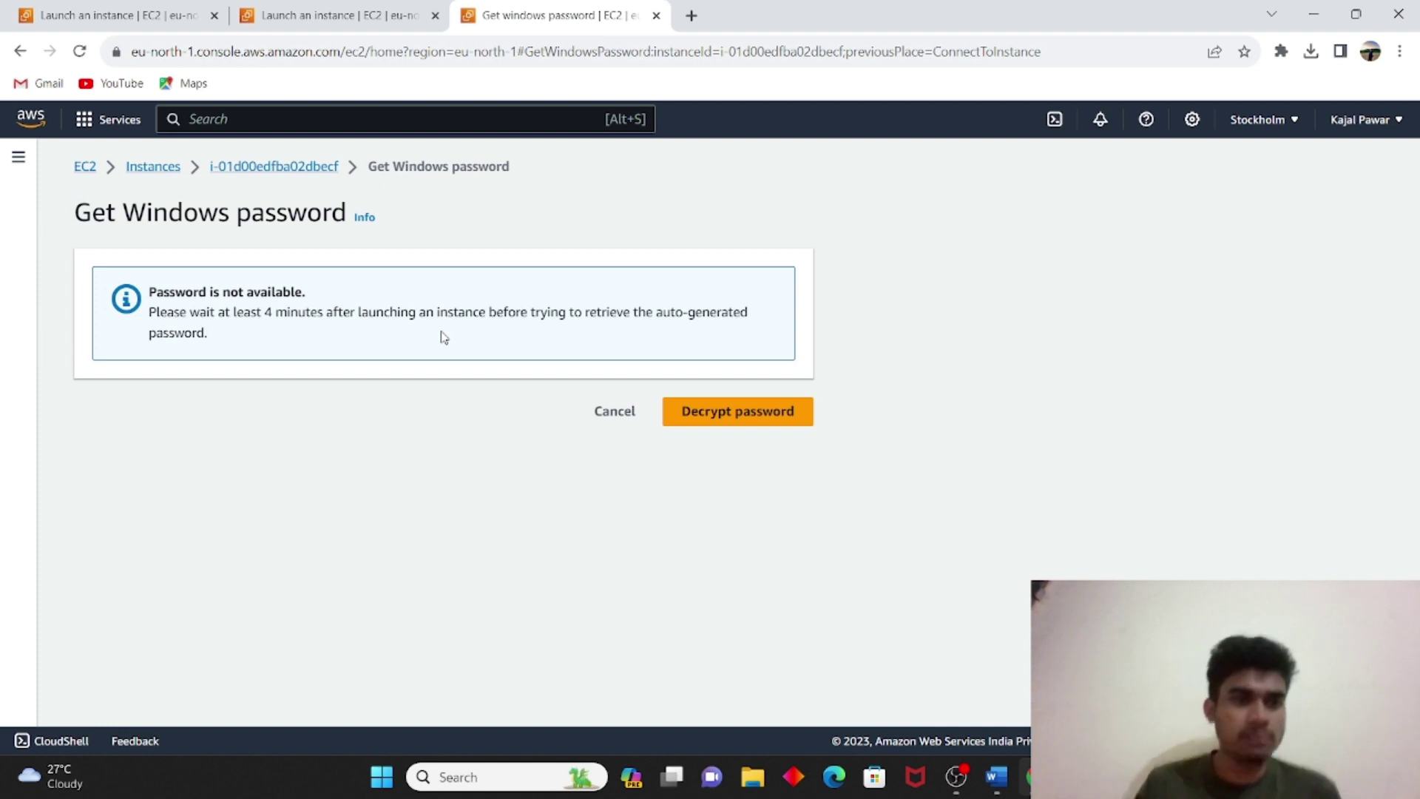
pyautogui.click(22, 52)
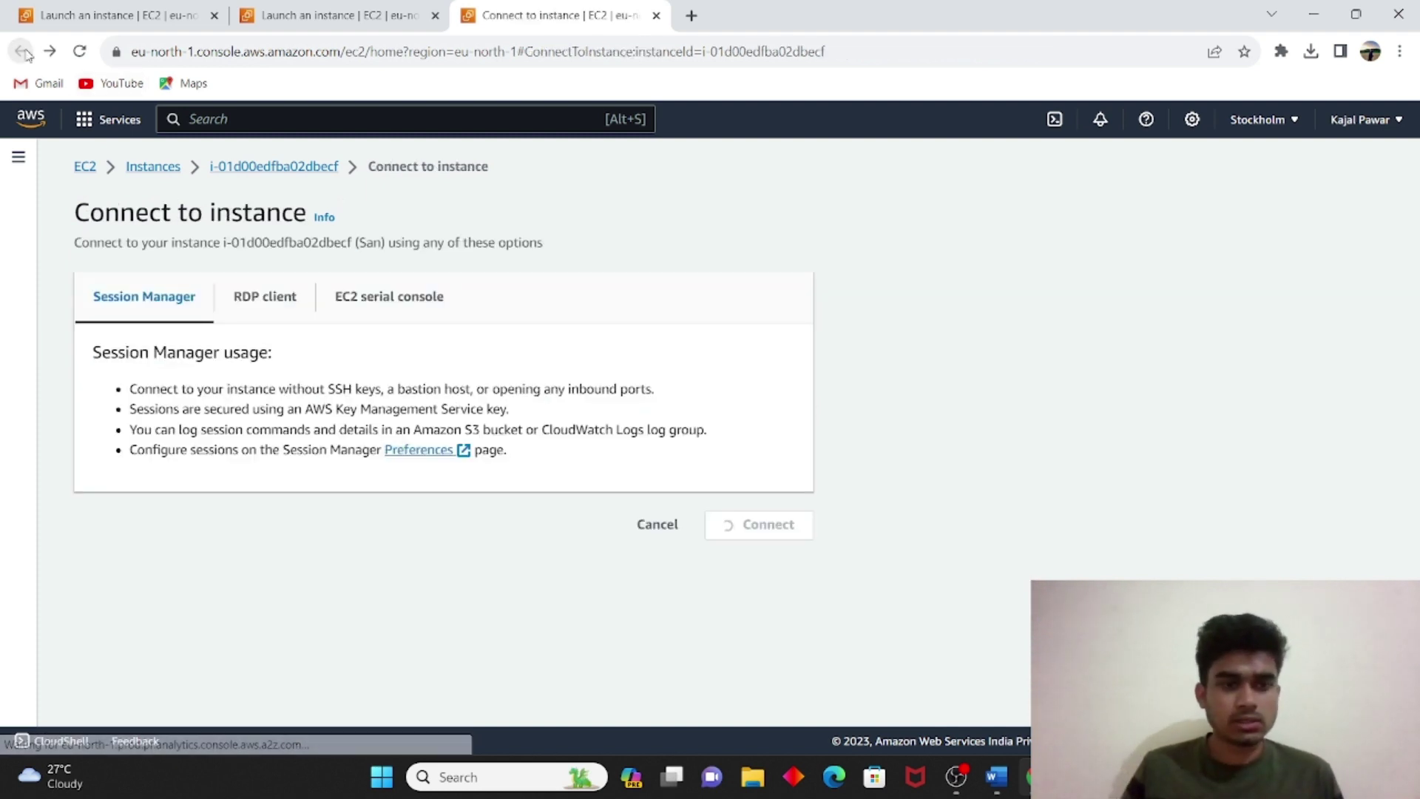
pyautogui.scroll(-1, 303, 515)
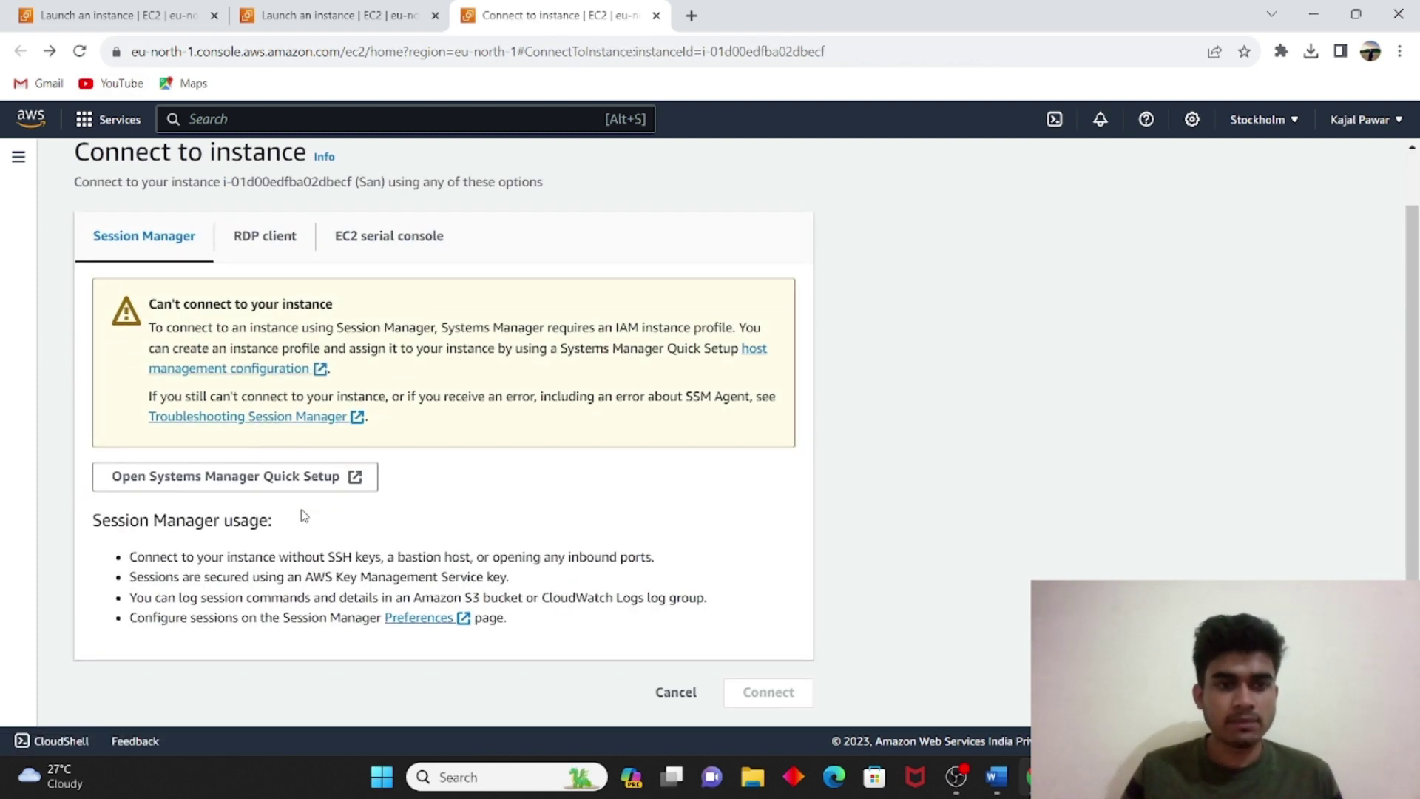
pyautogui.click(266, 238)
pyautogui.scroll(-3, 309, 476)
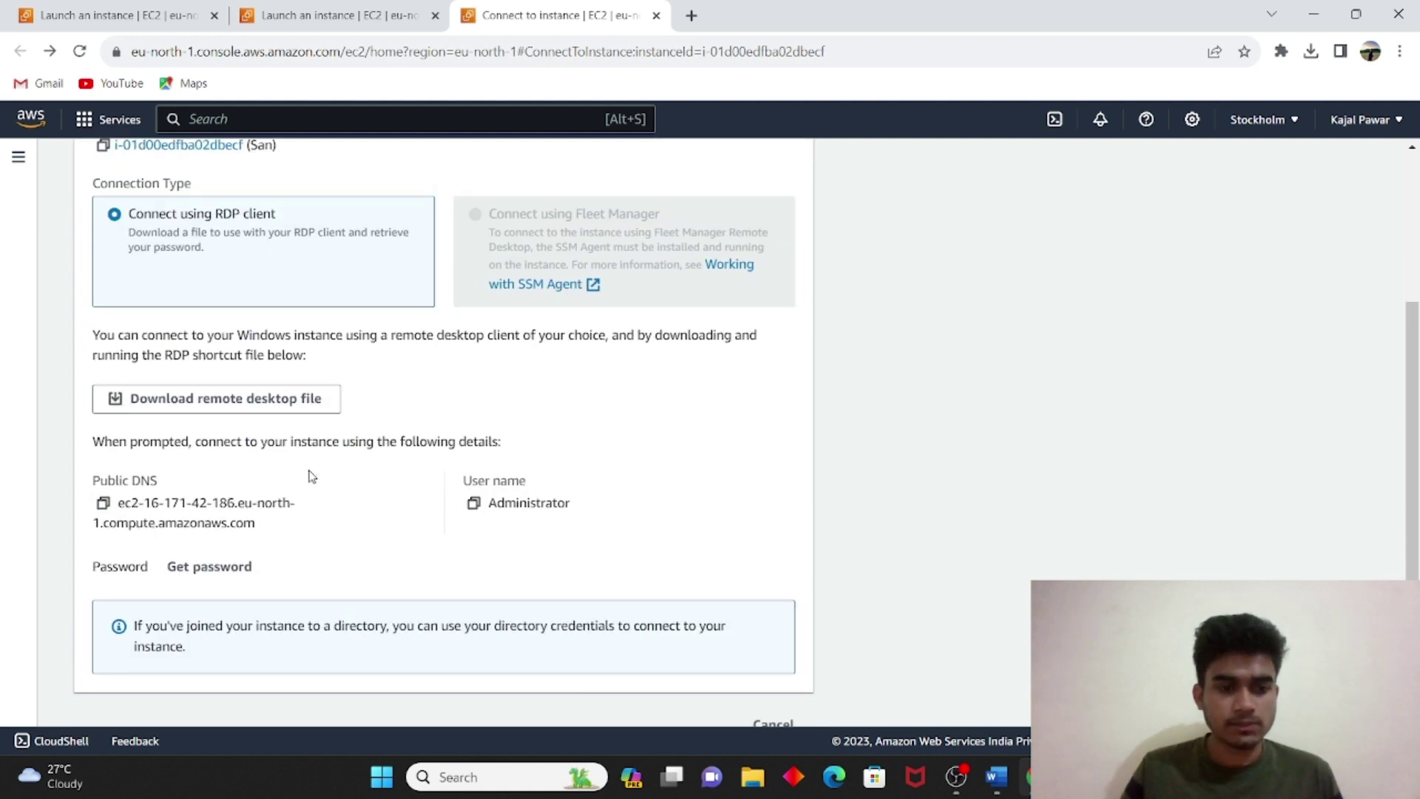
pyautogui.scroll(-1, 309, 475)
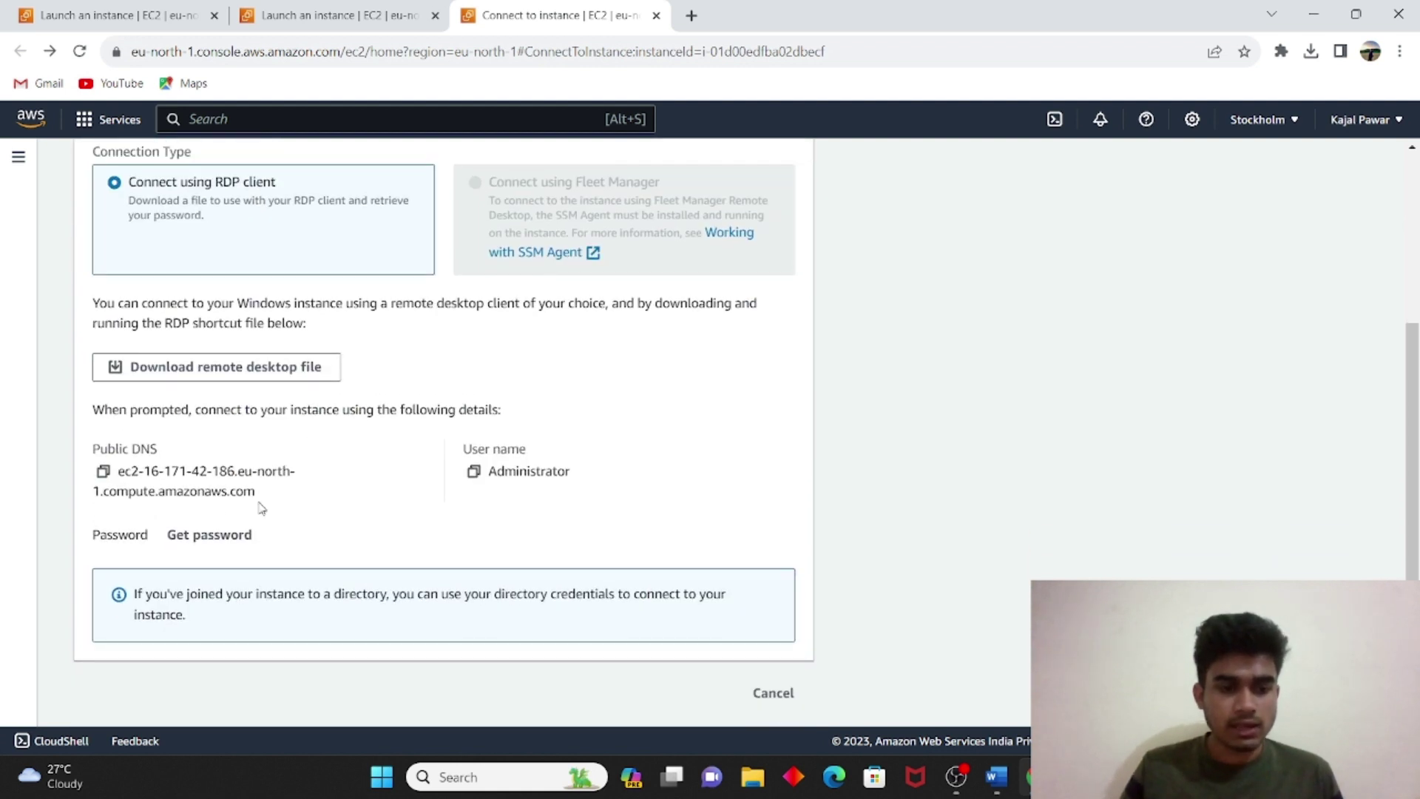
pyautogui.click(230, 546)
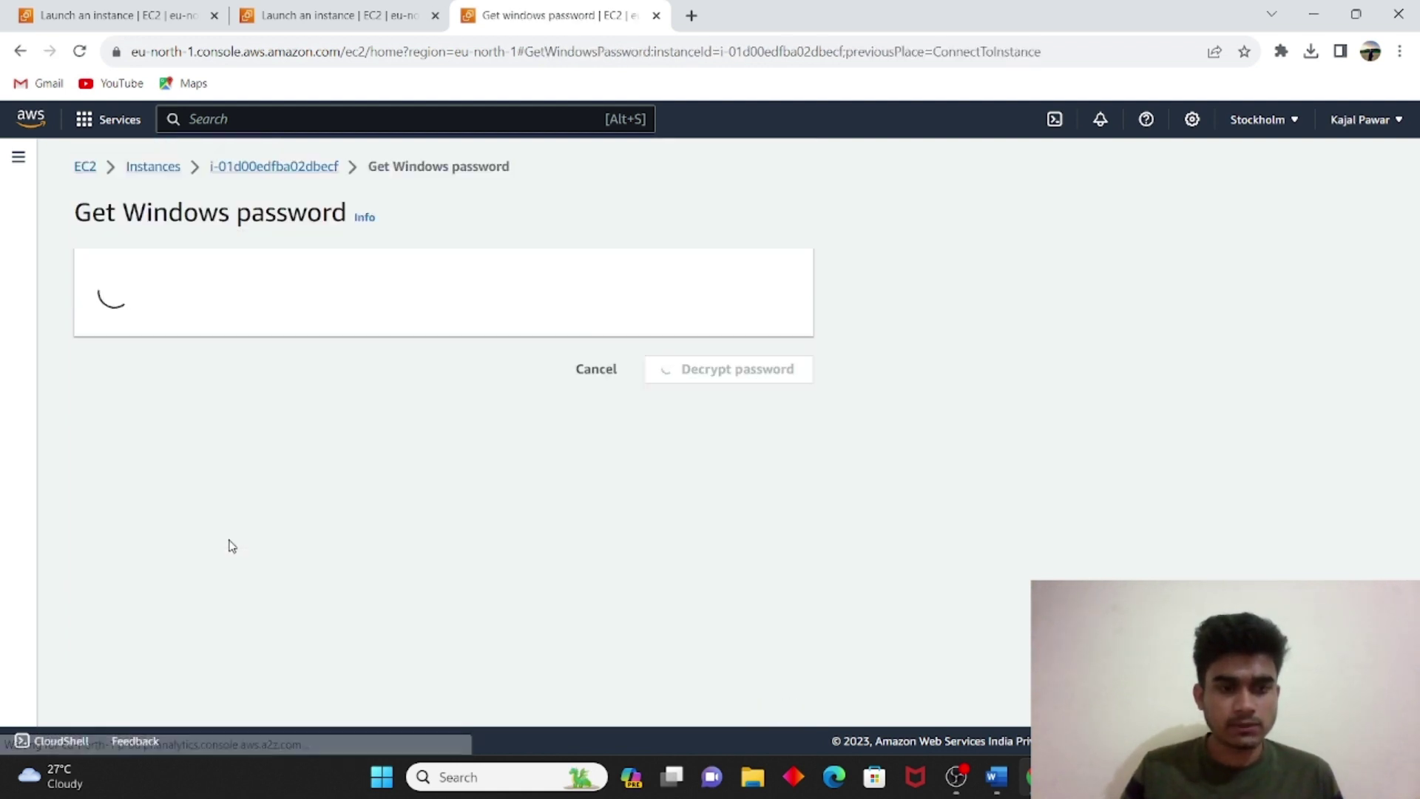
pyautogui.click(20, 51)
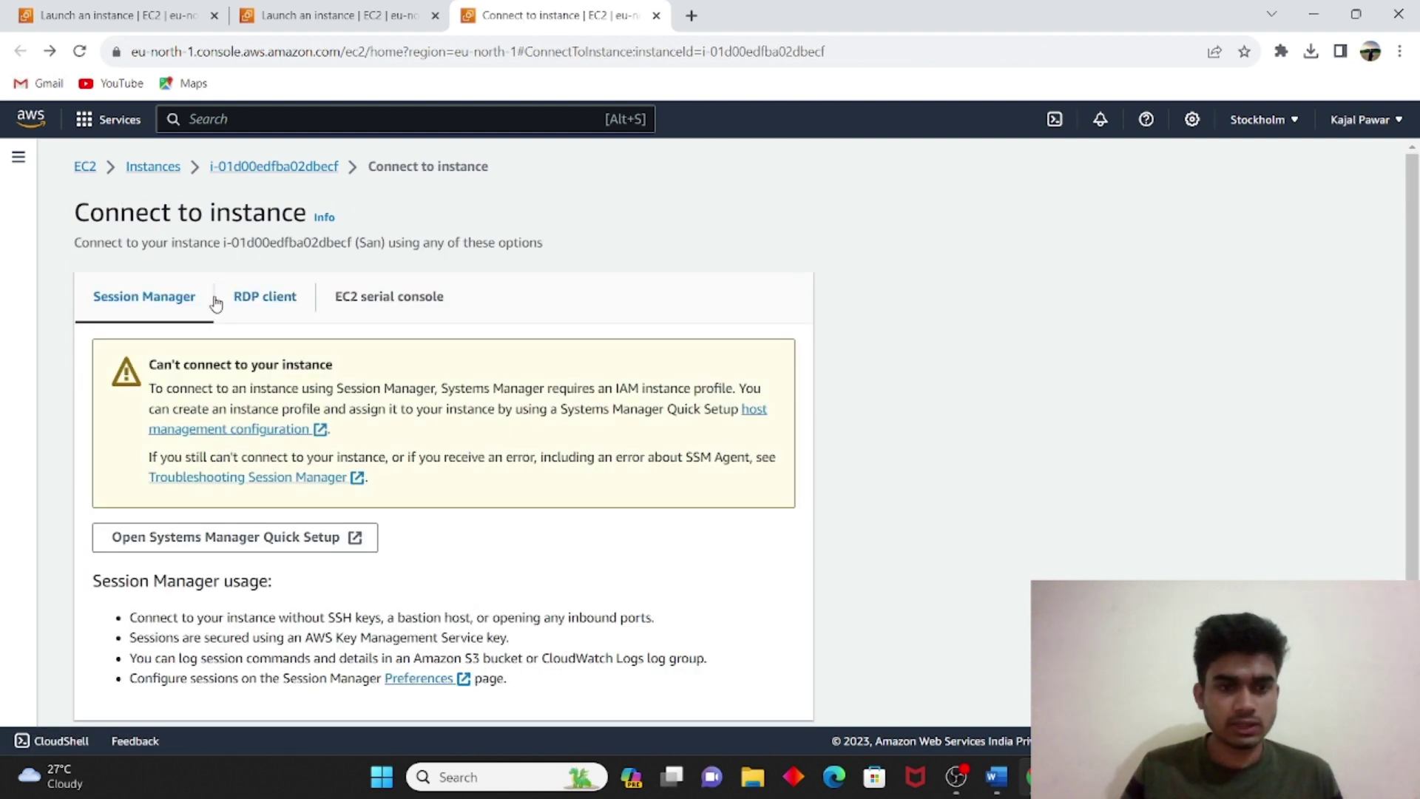
# Request the Windows password from the San instance's RDP client details and upload the private key file Sankalpkey.pem
pyautogui.click(217, 301)
pyautogui.scroll(-3, 348, 497)
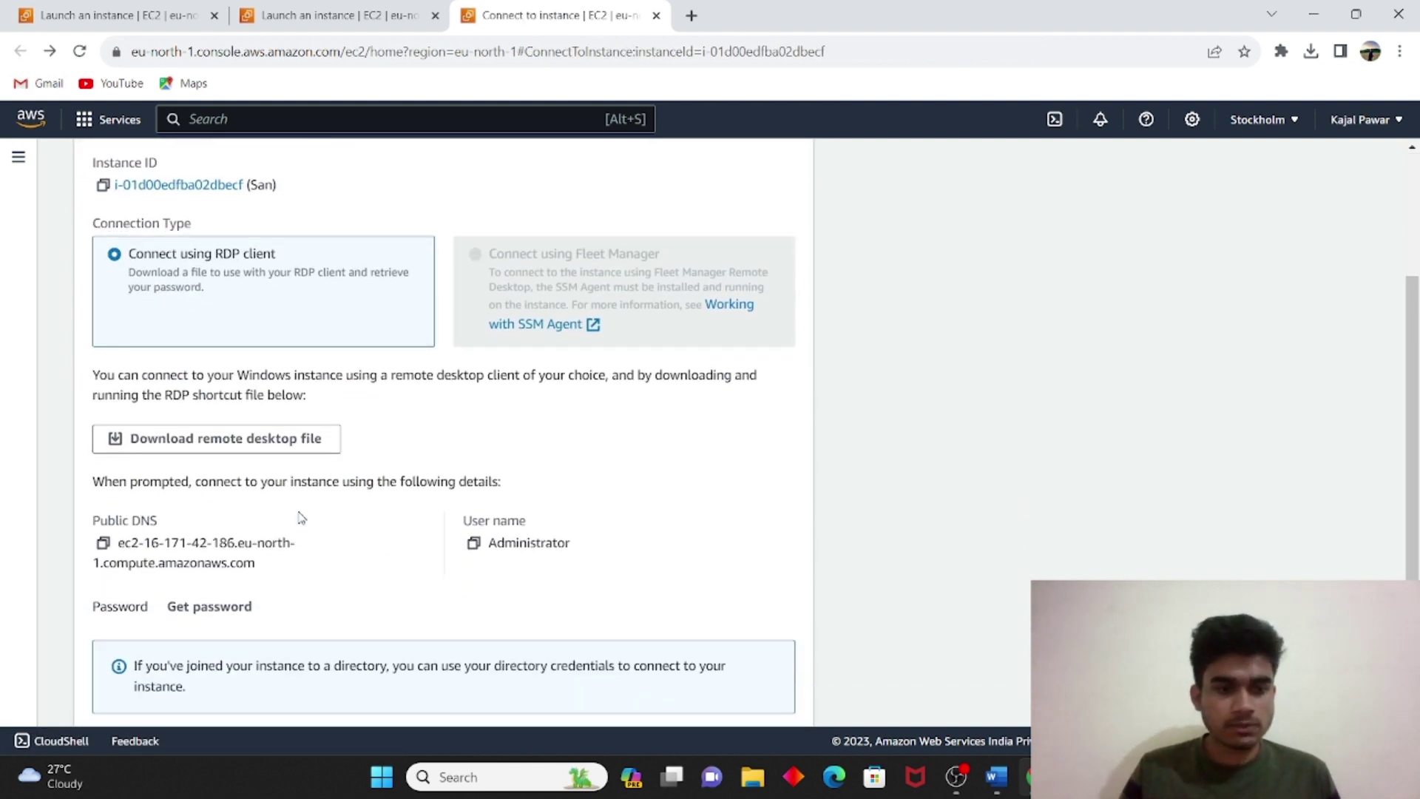
pyautogui.scroll(-1, 420, 596)
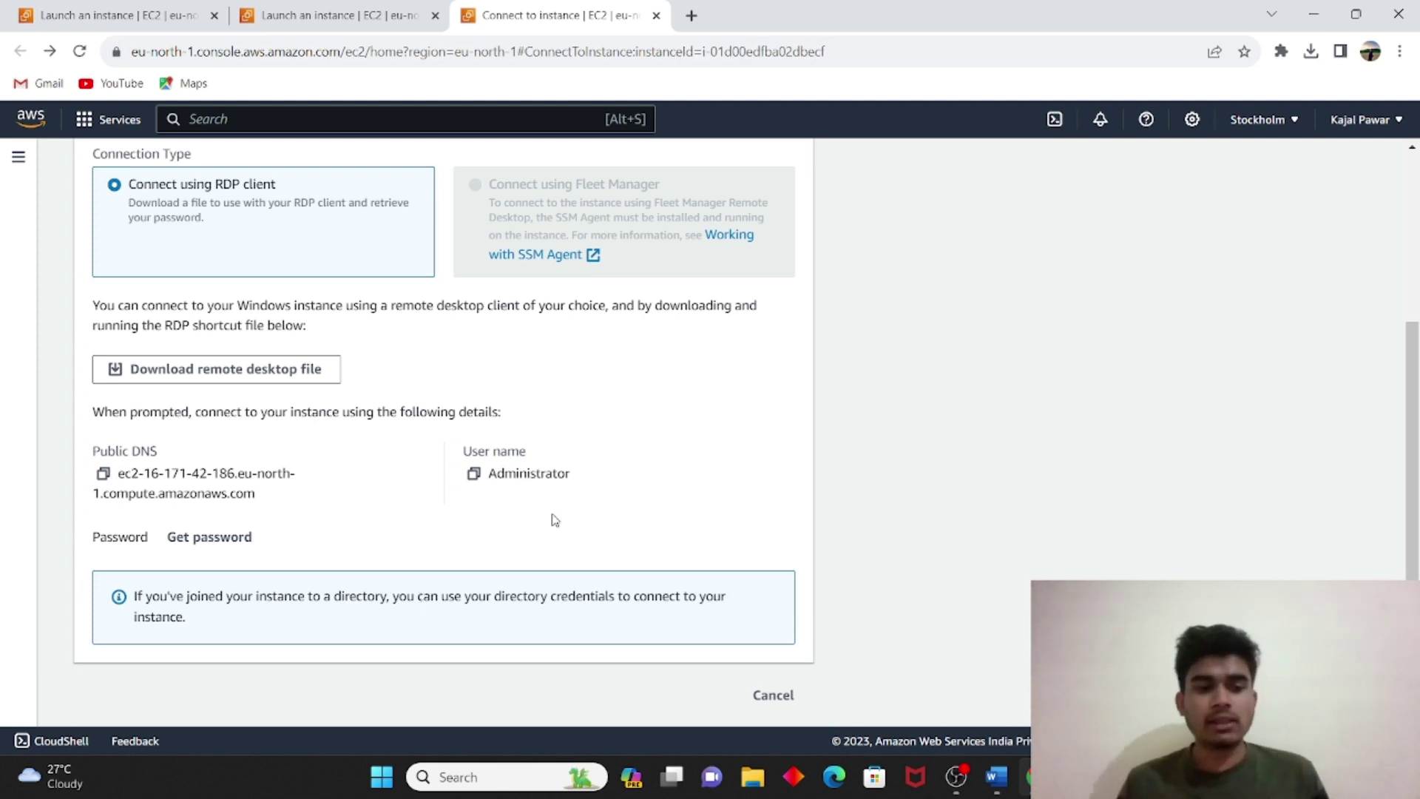
pyautogui.click(230, 547)
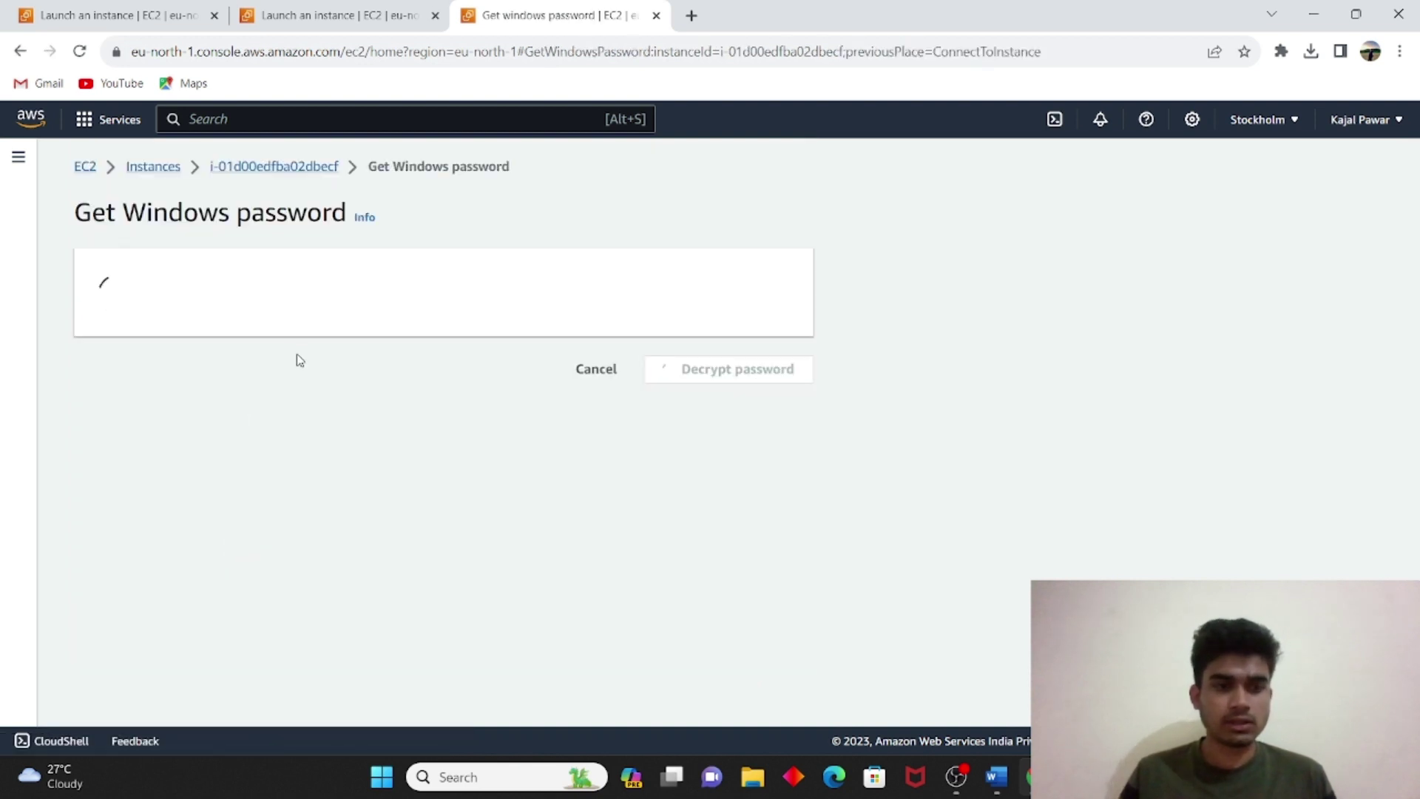
pyautogui.scroll(-1, 279, 461)
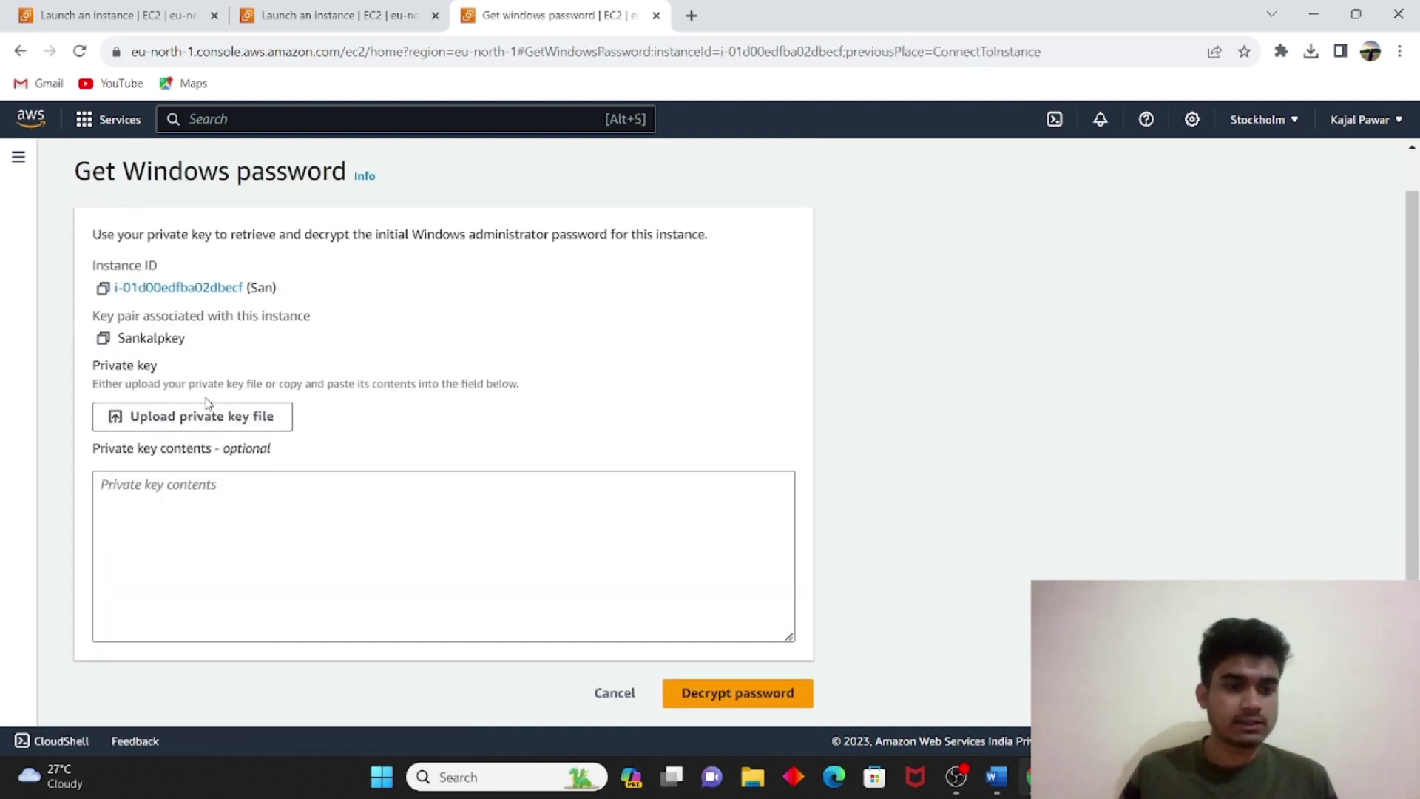
pyautogui.click(225, 418)
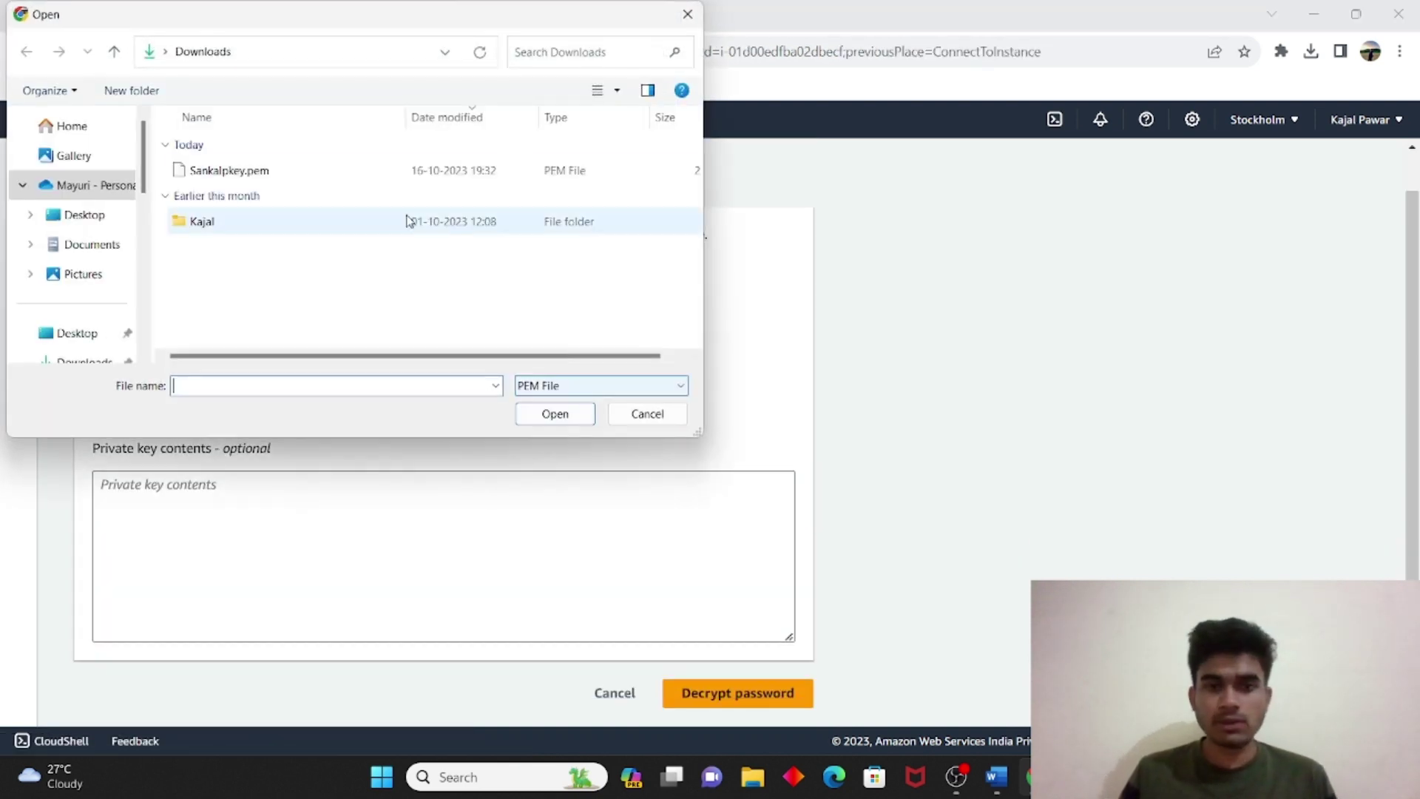
pyautogui.click(361, 176)
pyautogui.click(538, 419)
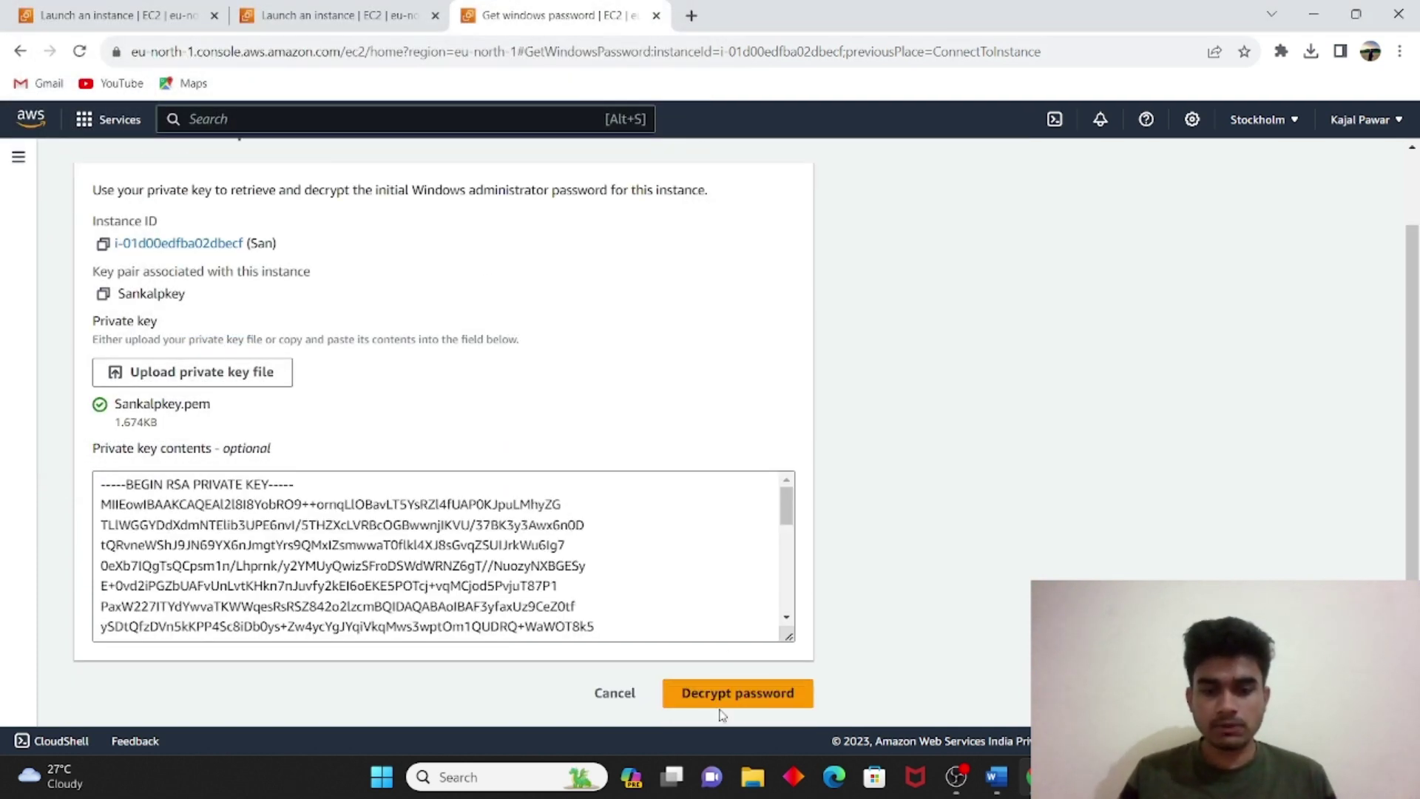
# Decrypt the San instance's Windows administrator password and copy it from the connection details
pyautogui.click(720, 701)
pyautogui.scroll(-2, 406, 612)
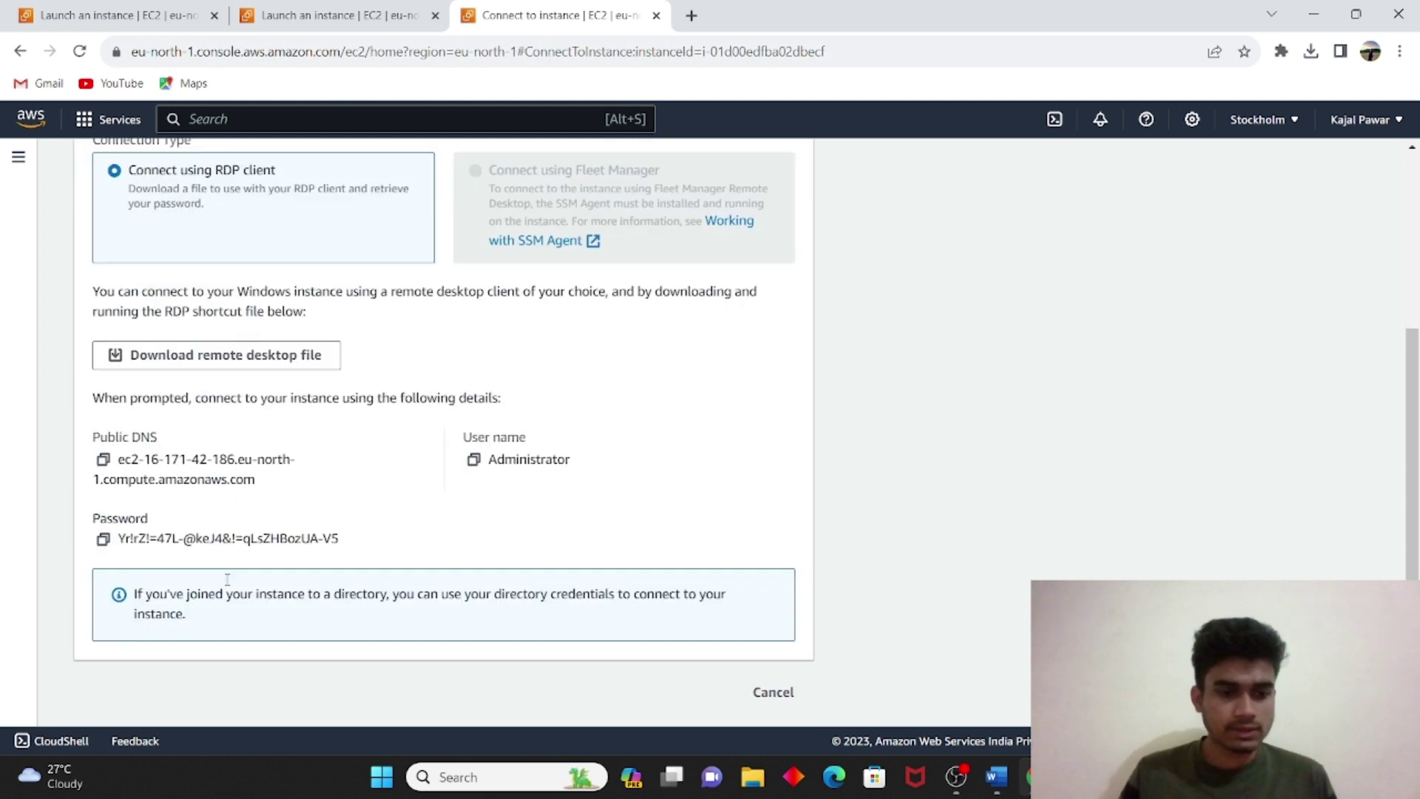
pyautogui.click(102, 538)
pyautogui.scroll(2, 282, 423)
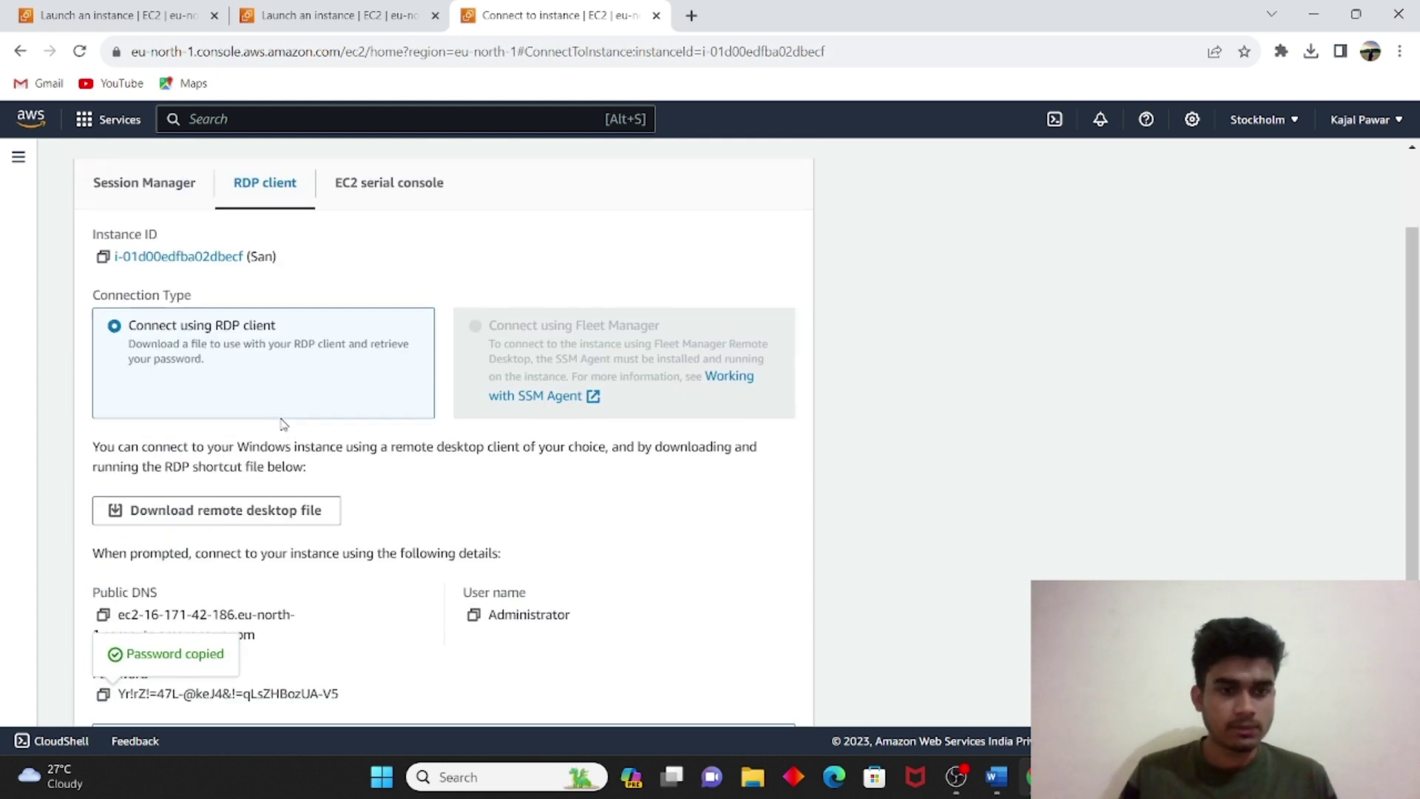
# Open the downloaded San.rdp file and connect to the instance with the administrator password, accepting the publisher and certificate warnings
pyautogui.click(1310, 51)
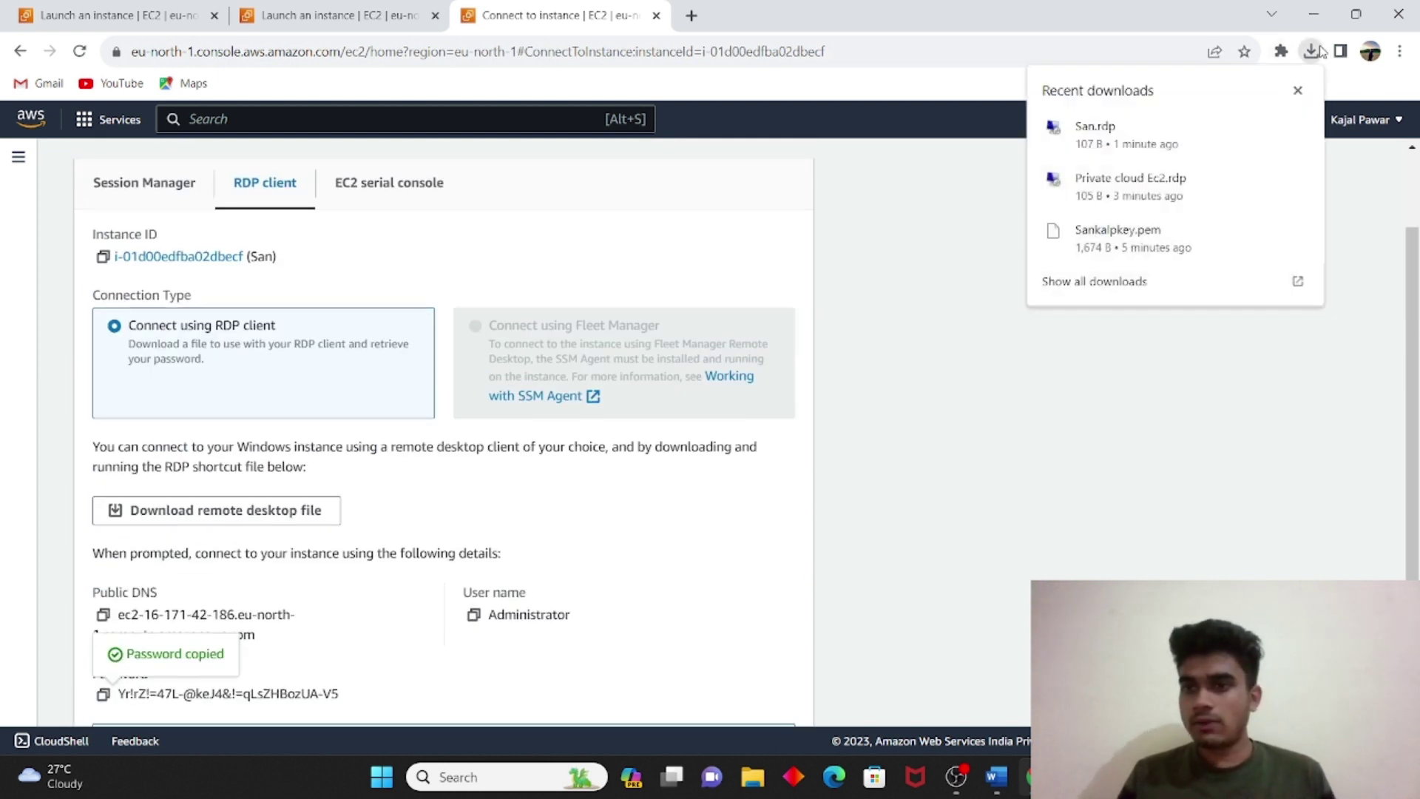
pyautogui.click(1157, 141)
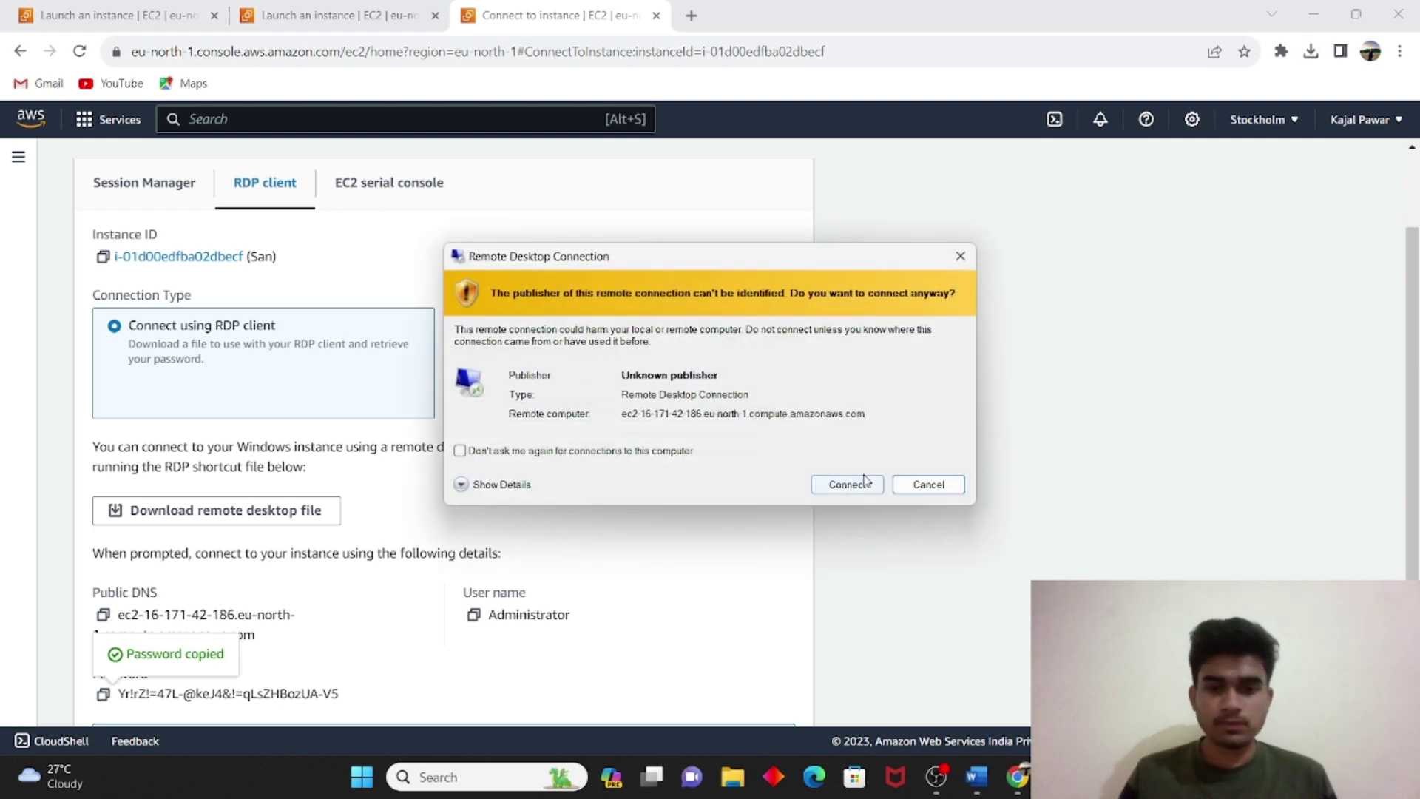
pyautogui.click(864, 480)
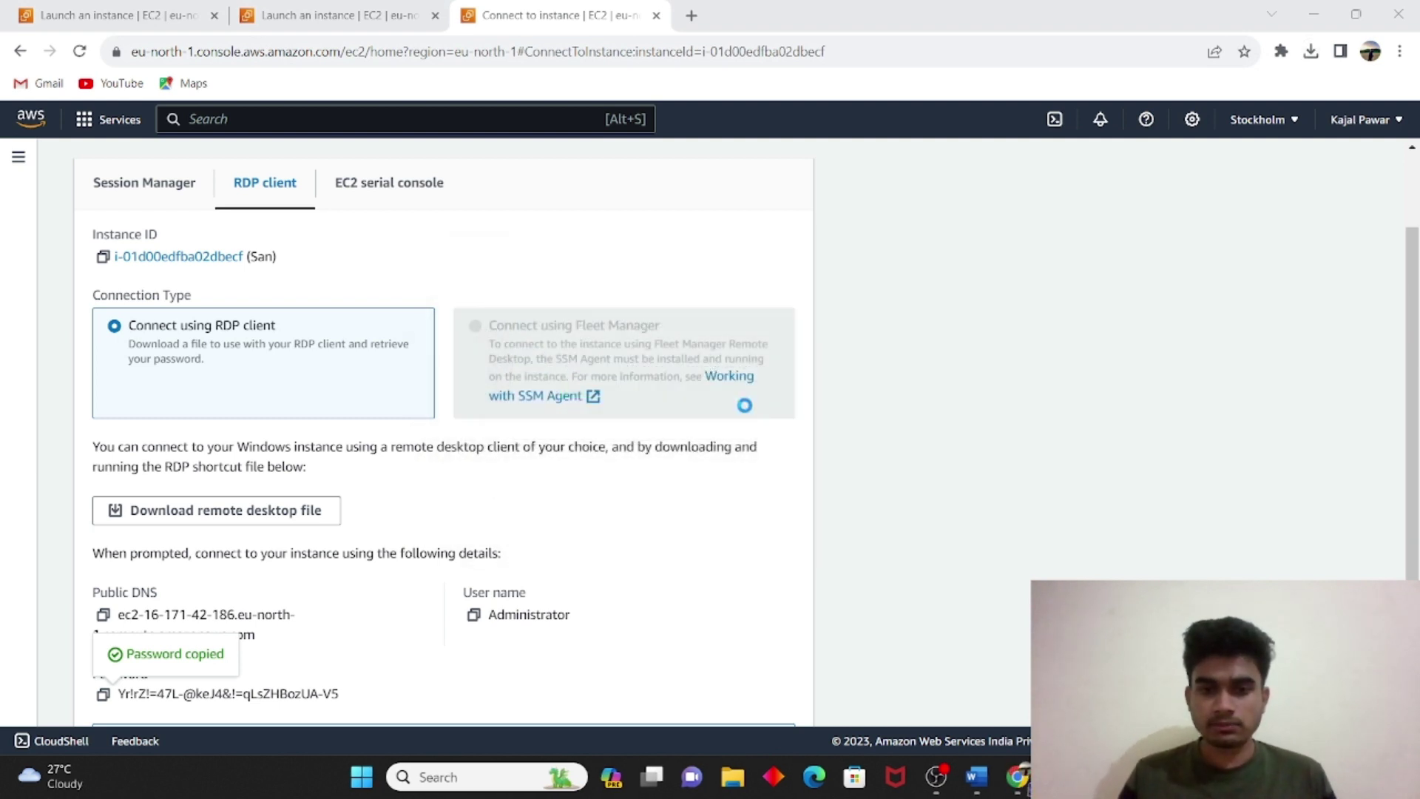
pyautogui.hotkey('ctrl', 'v')
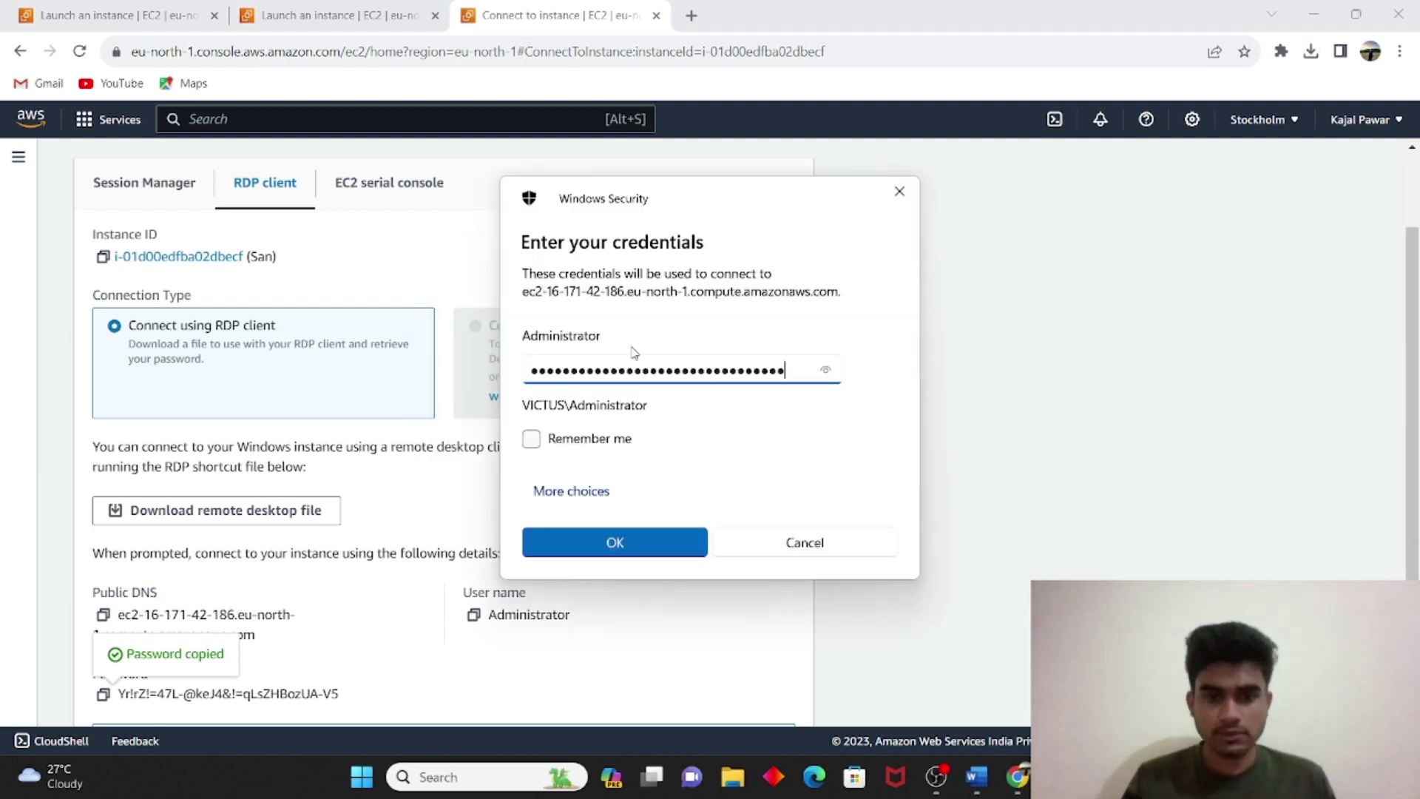
pyautogui.click(631, 548)
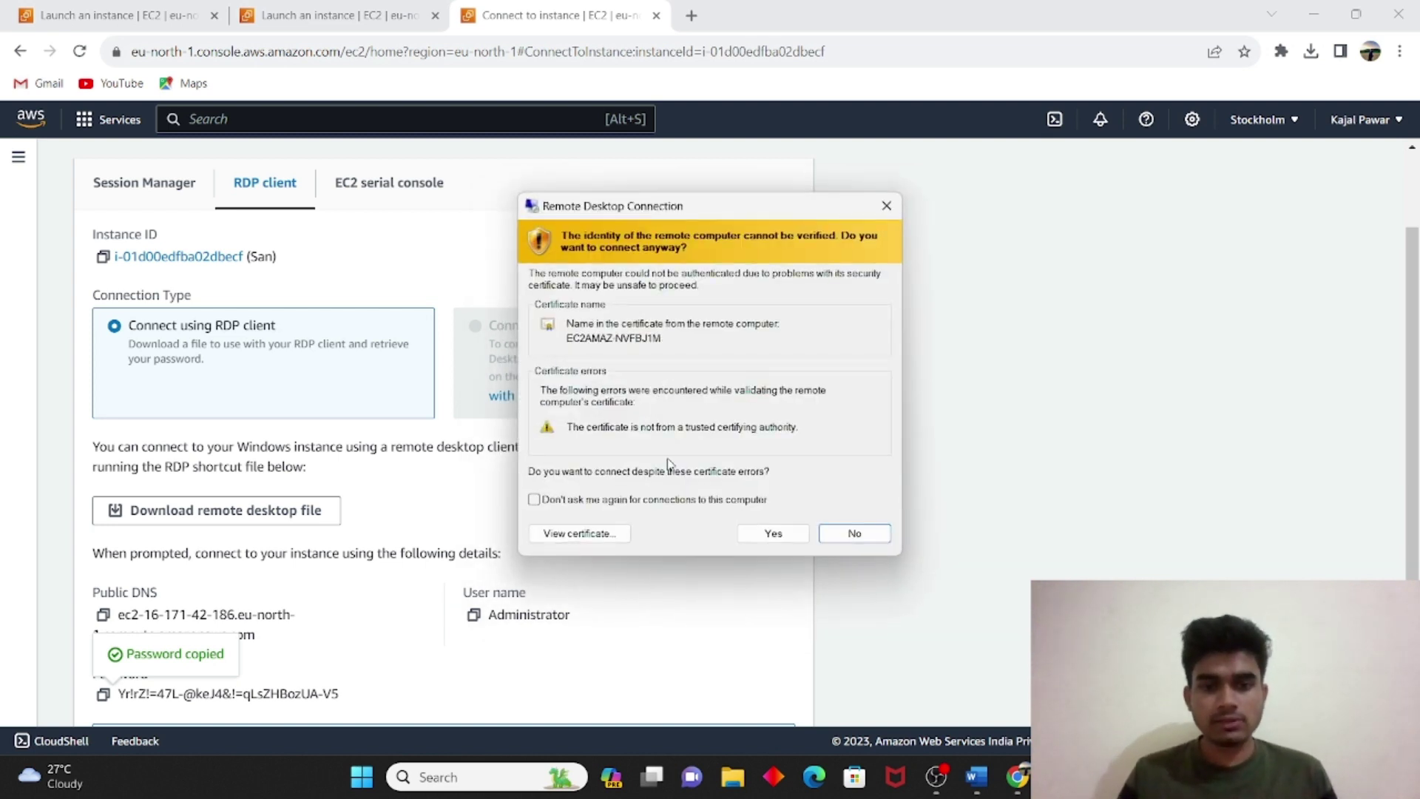
pyautogui.click(771, 538)
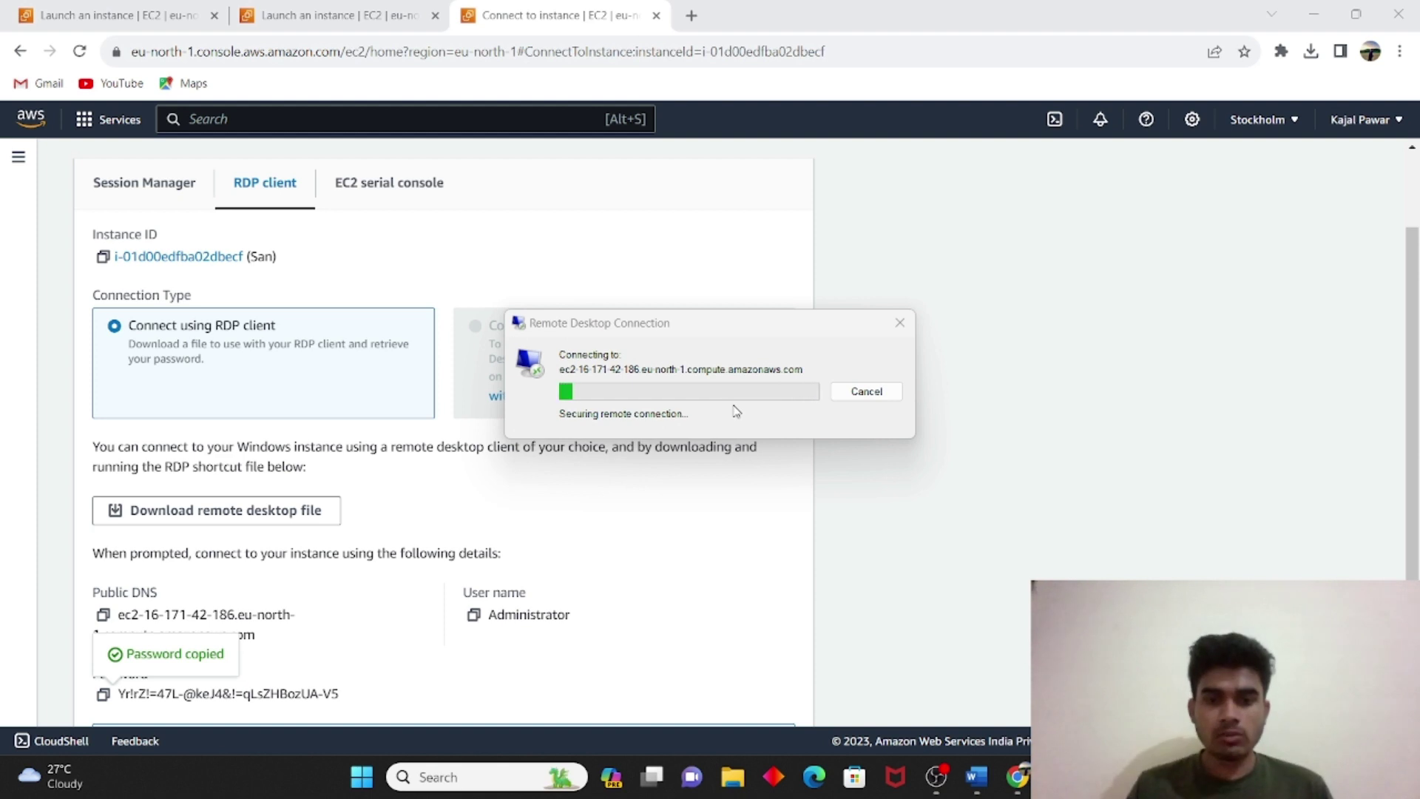